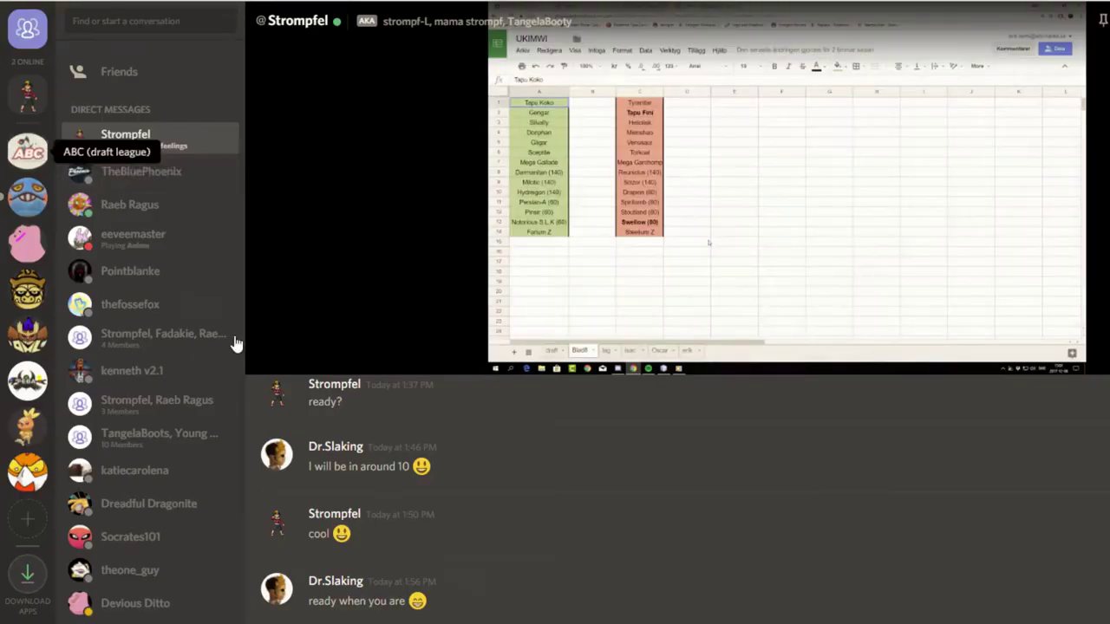
Open the ABC League Doc spreadsheet linked in the ABC server's #rules-and-draft-doc channel.
left_click(28, 151)
left_click(143, 262)
scroll(524, 406, "up", 3)
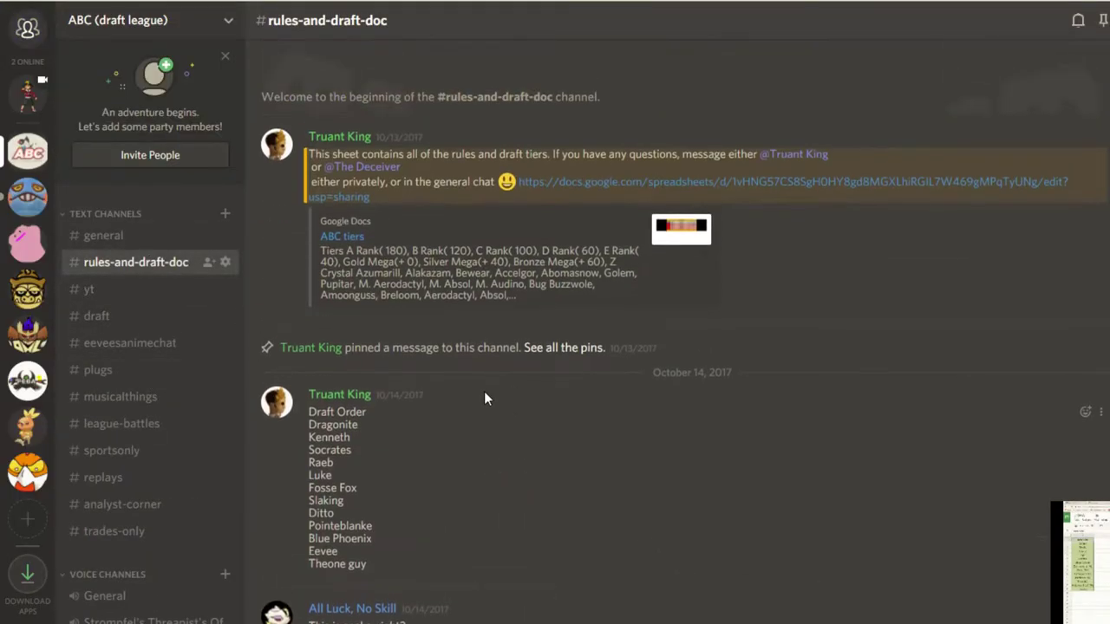
left_click(596, 183)
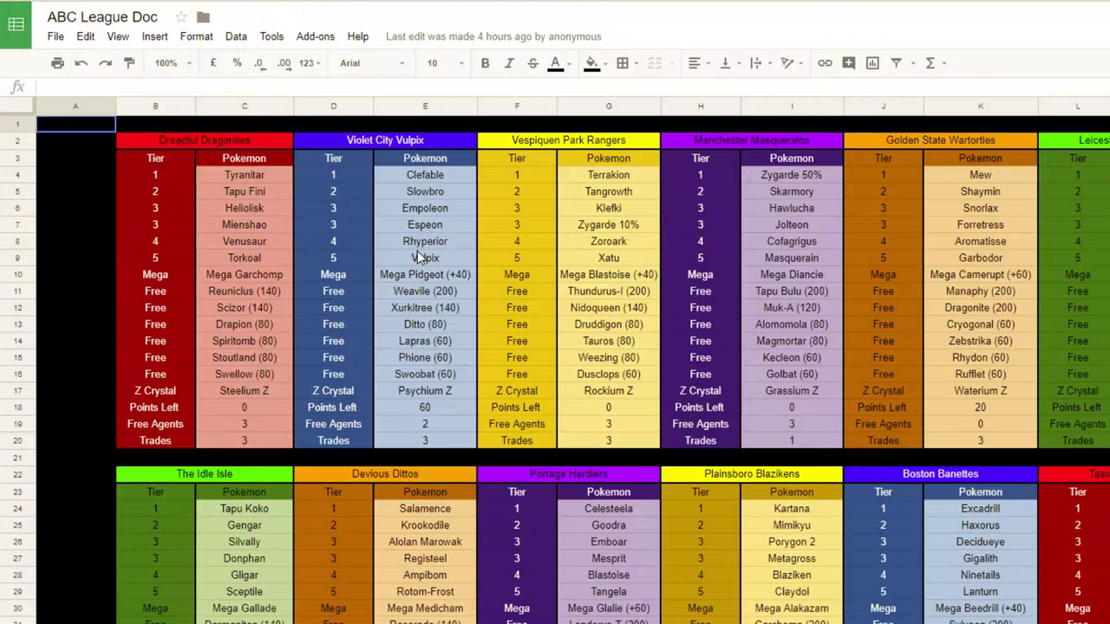
left_click(254, 177)
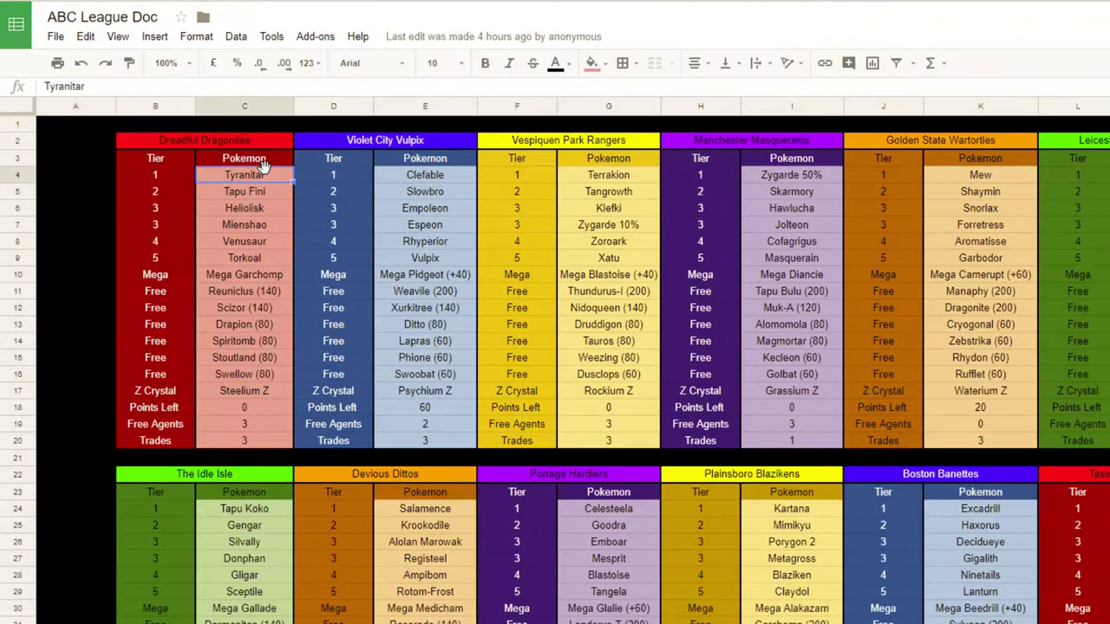
left_click(270, 274)
left_click(243, 358)
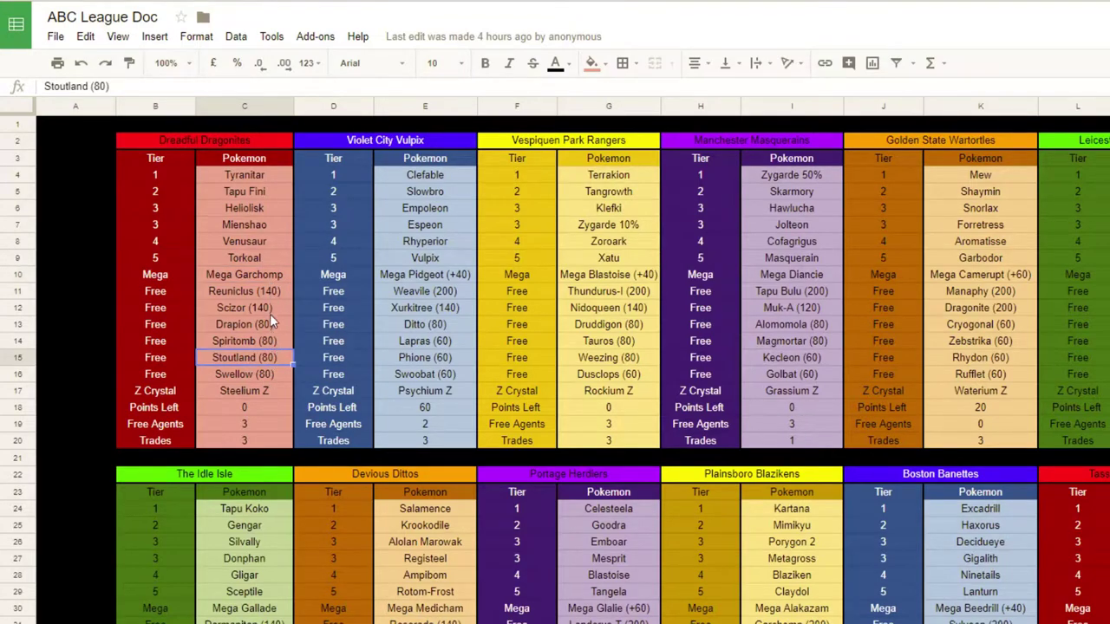
left_click(271, 243)
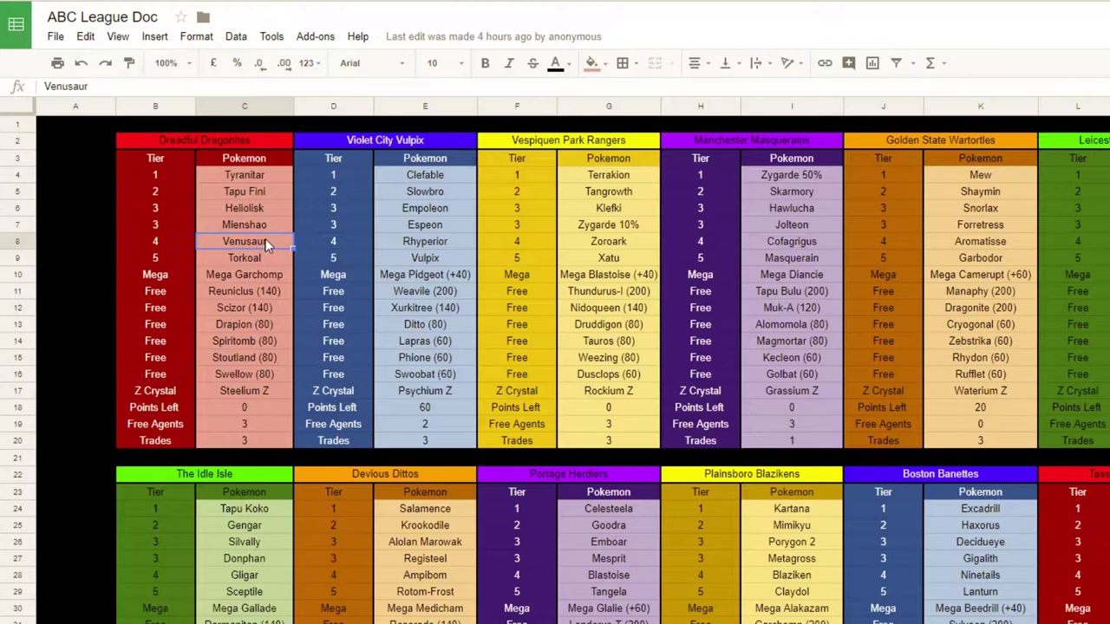
left_click(266, 256)
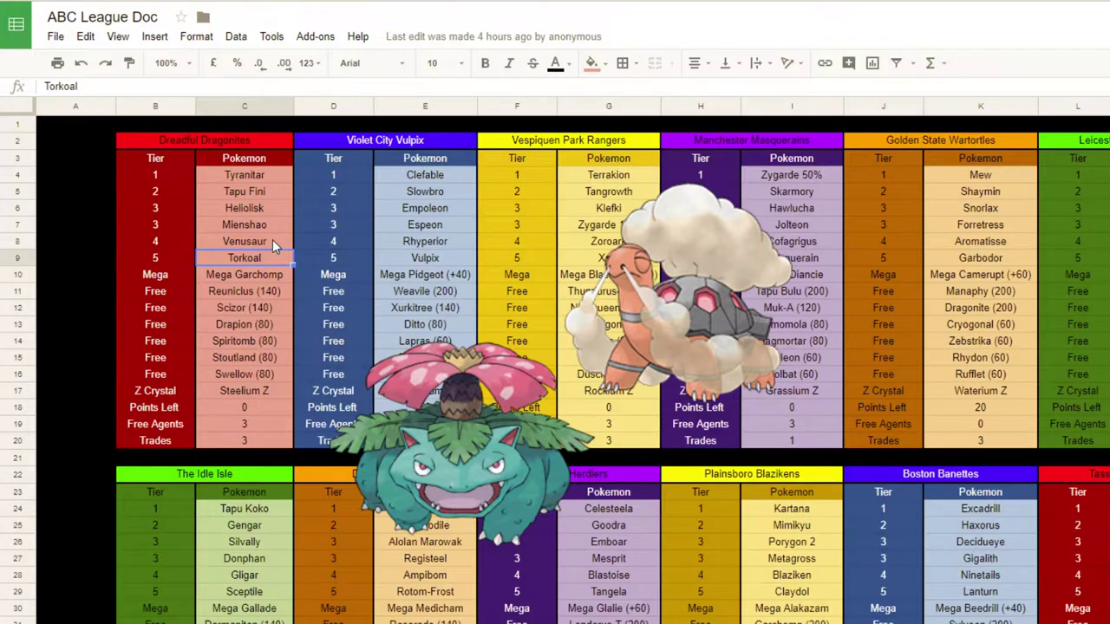
left_click(272, 240)
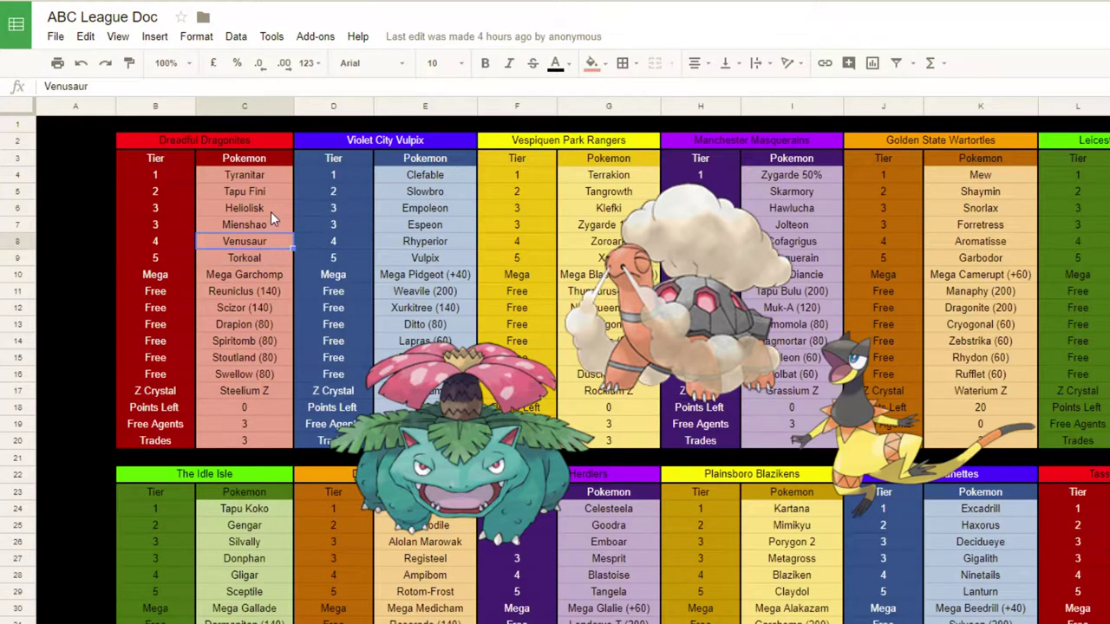
left_click(271, 211)
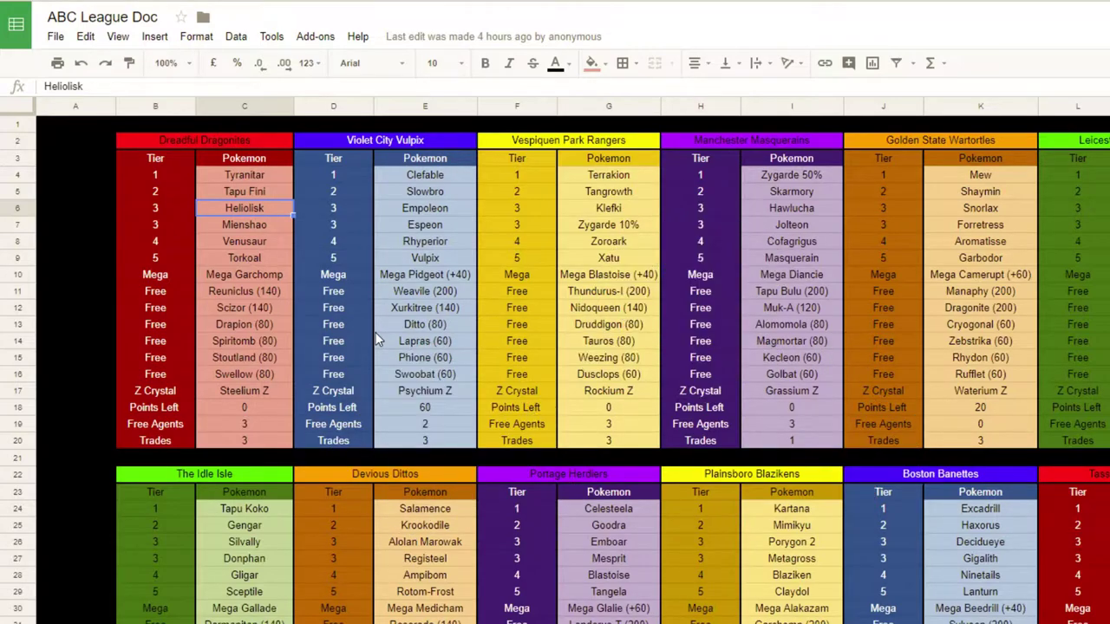
left_click(276, 305)
left_click(271, 291)
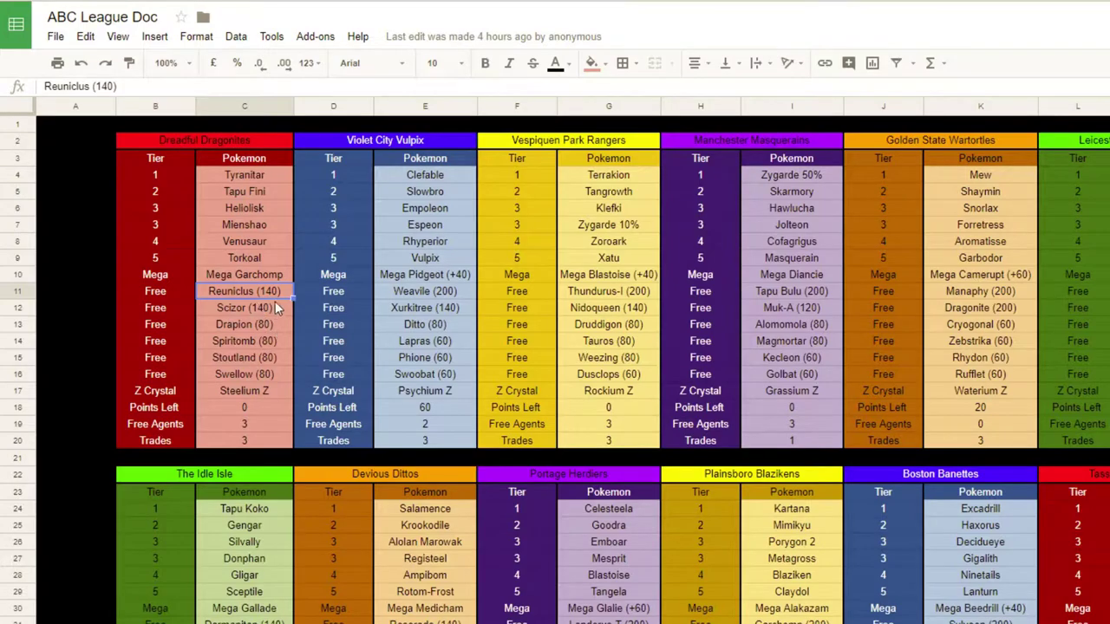
Point out Tapu Fini on the league roster spreadsheet.
left_click(272, 194)
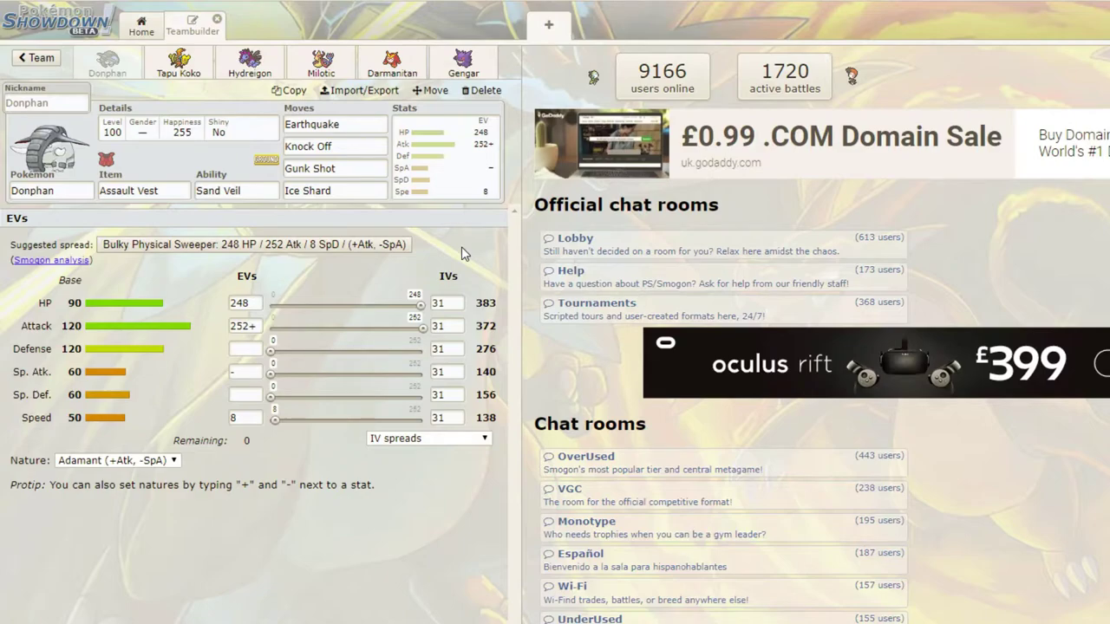
Check Donphan's item and Ice Shard move options, then show its Sand Veil and Sturdy abilities.
left_click(156, 186)
left_click(360, 191)
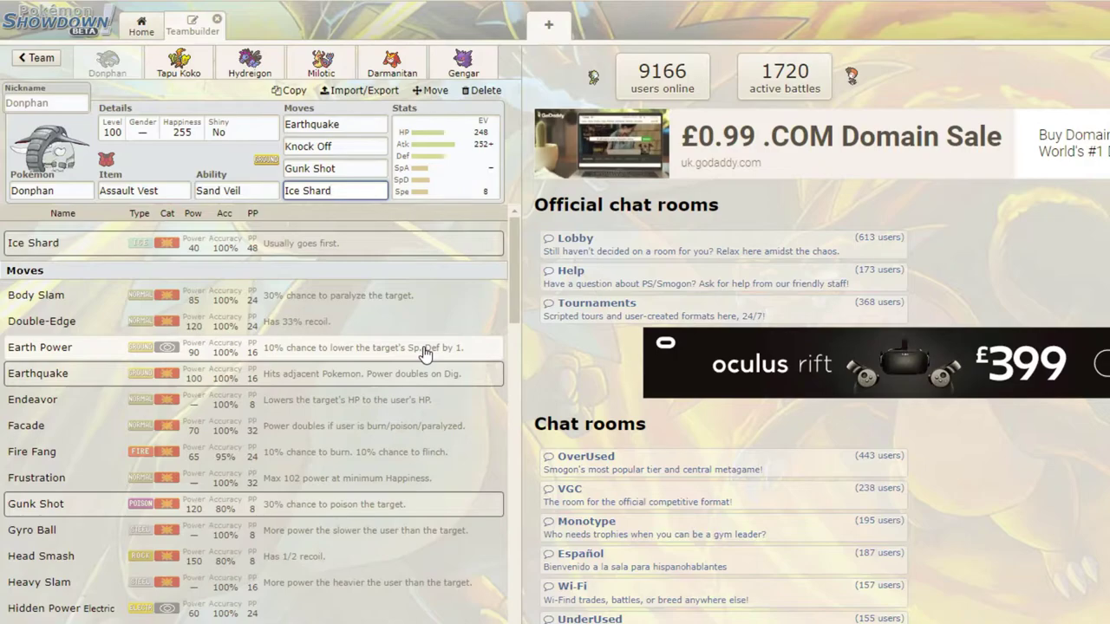
left_click(173, 191)
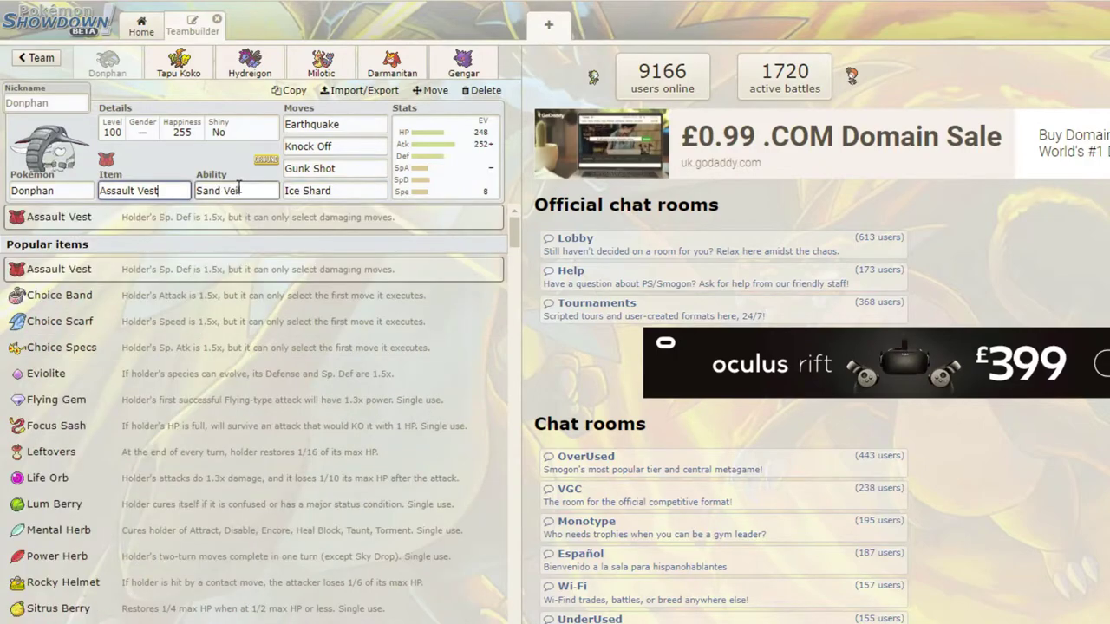
left_click(232, 186)
left_click(158, 188)
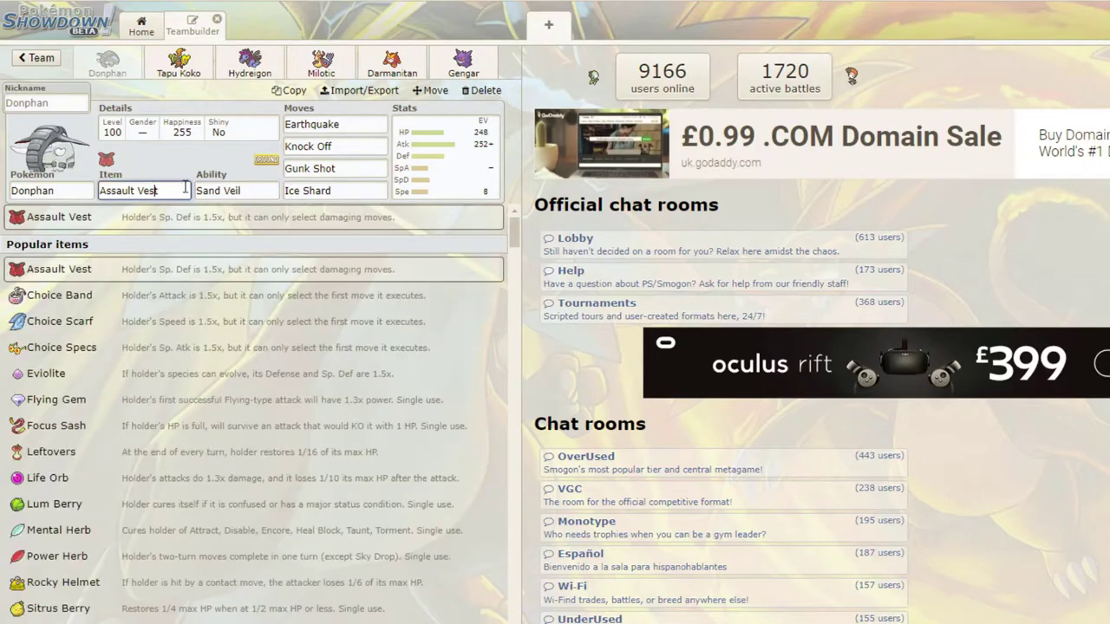
left_click(222, 189)
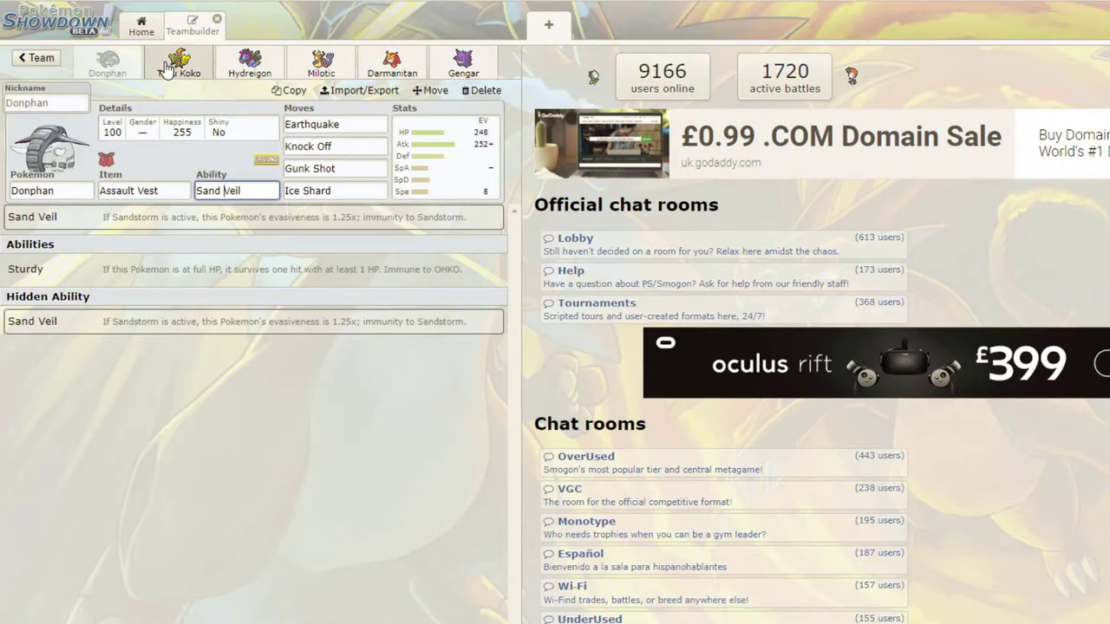
Review Tapu Koko's EV and nature settings, then move on to Hydreigon's set.
left_click(167, 69)
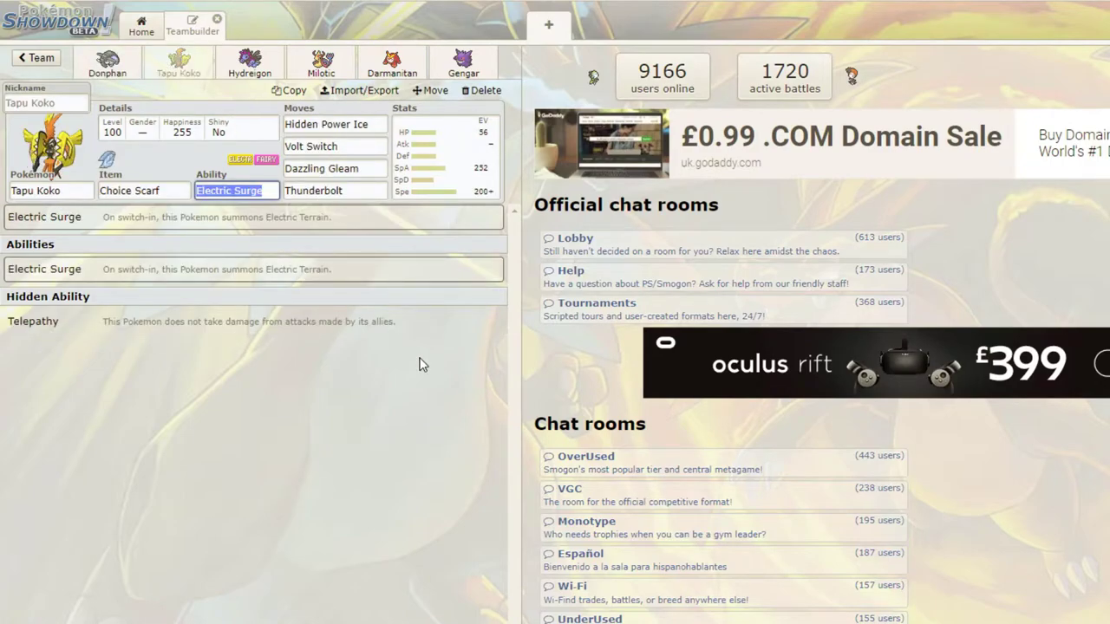
left_click(425, 143)
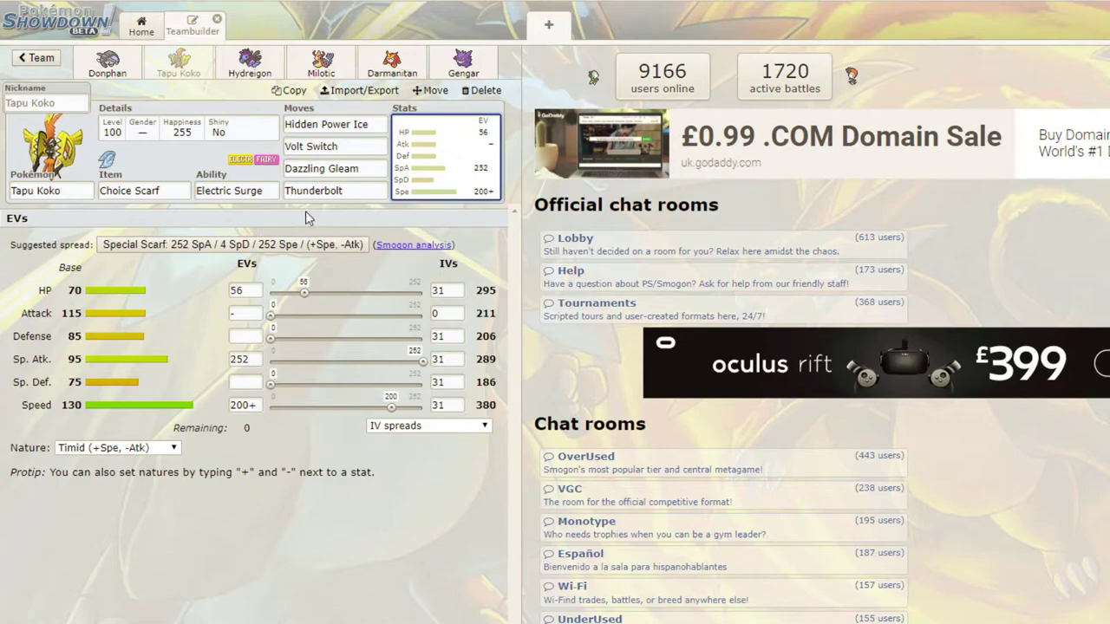
left_click(238, 66)
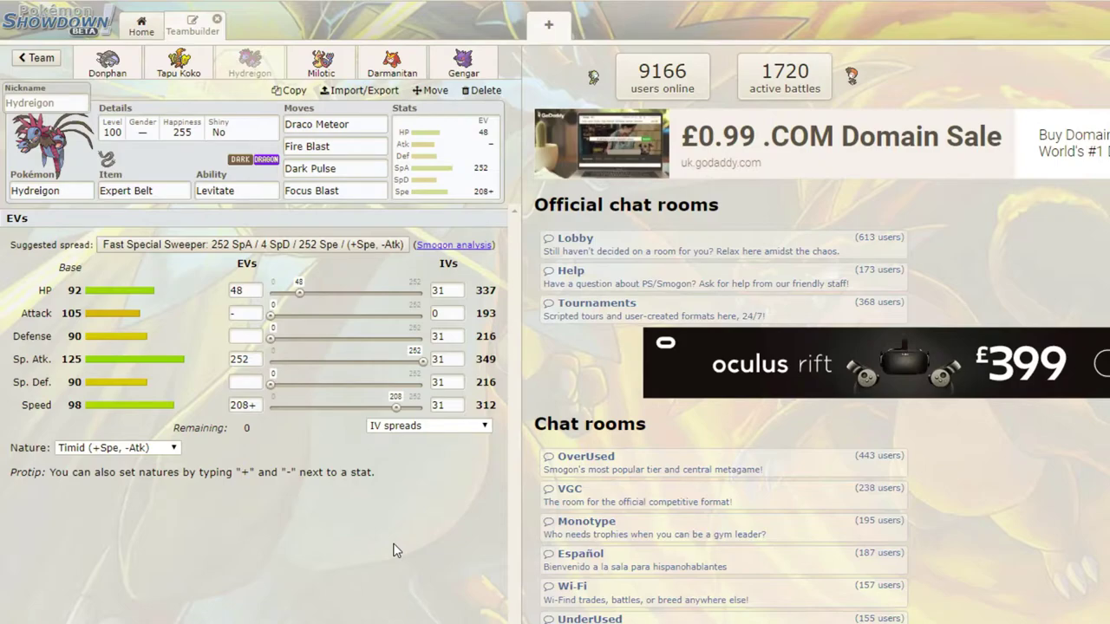
left_click(321, 63)
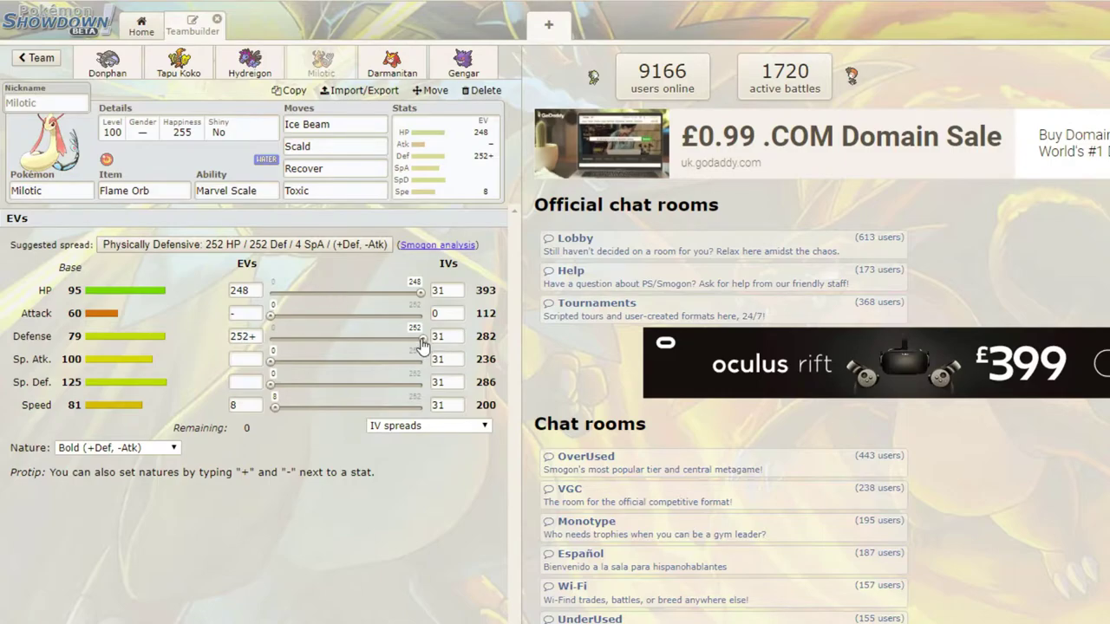
mouse_move(420, 337)
left_mouse_down()
mouse_move(366, 338)
mouse_move(425, 338)
left_mouse_up()
Bring up Darmanitan's Jolly Sheer Force set in the teambuilder.
left_click(375, 71)
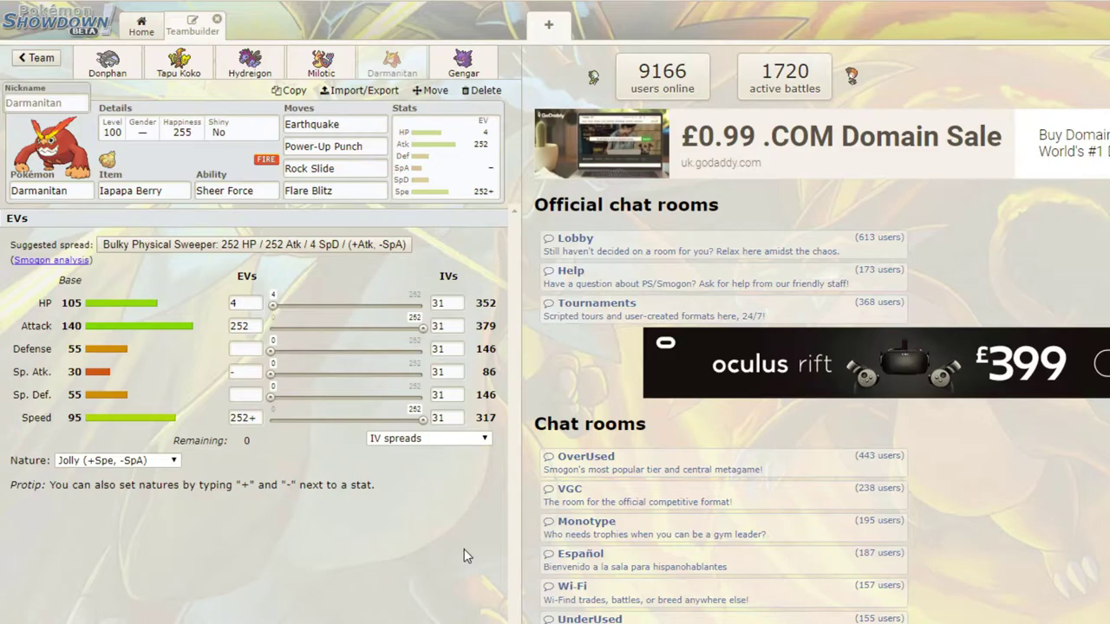
Browse Darmanitan's replacement moves for the Power-Up Punch slot, keeping Power-Up Punch.
left_click(362, 146)
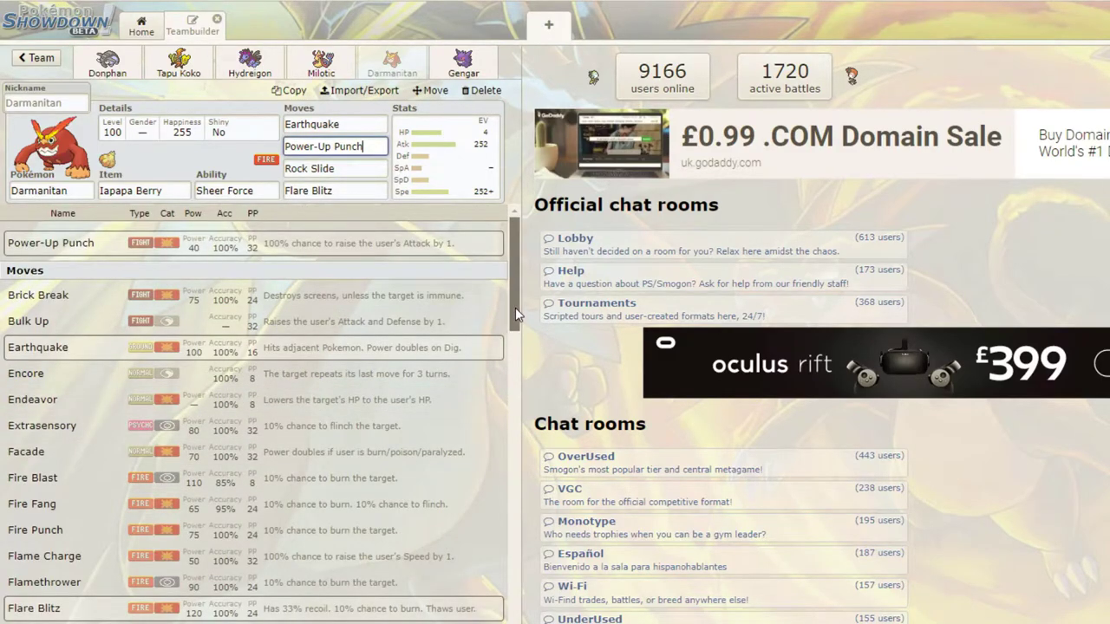
left_click_drag(515, 314, 517, 320)
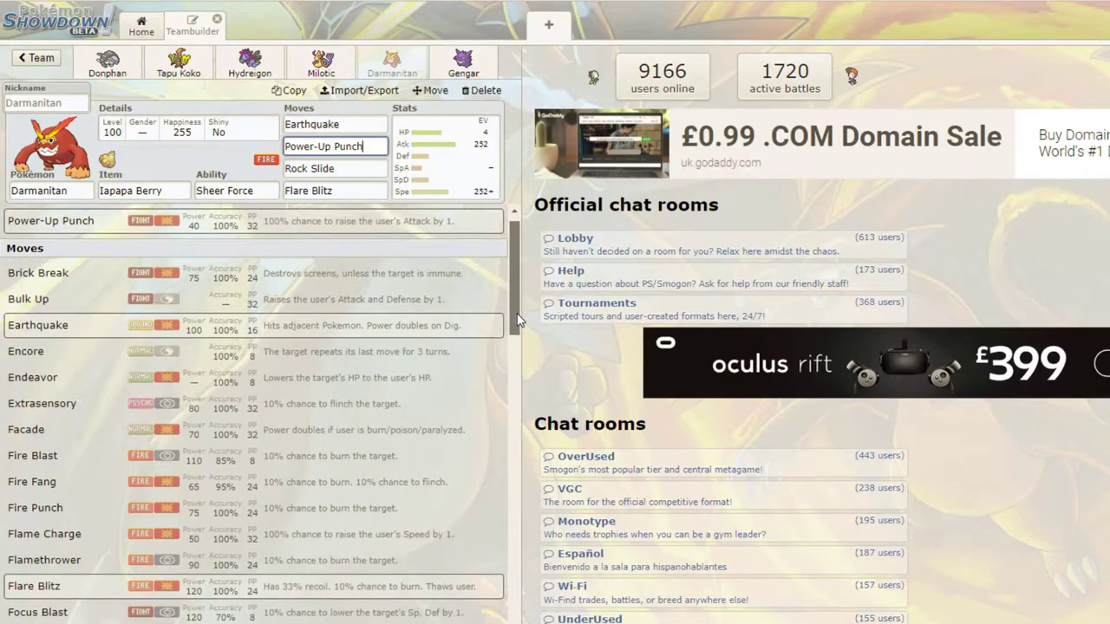
scroll(518, 320, "down", 2)
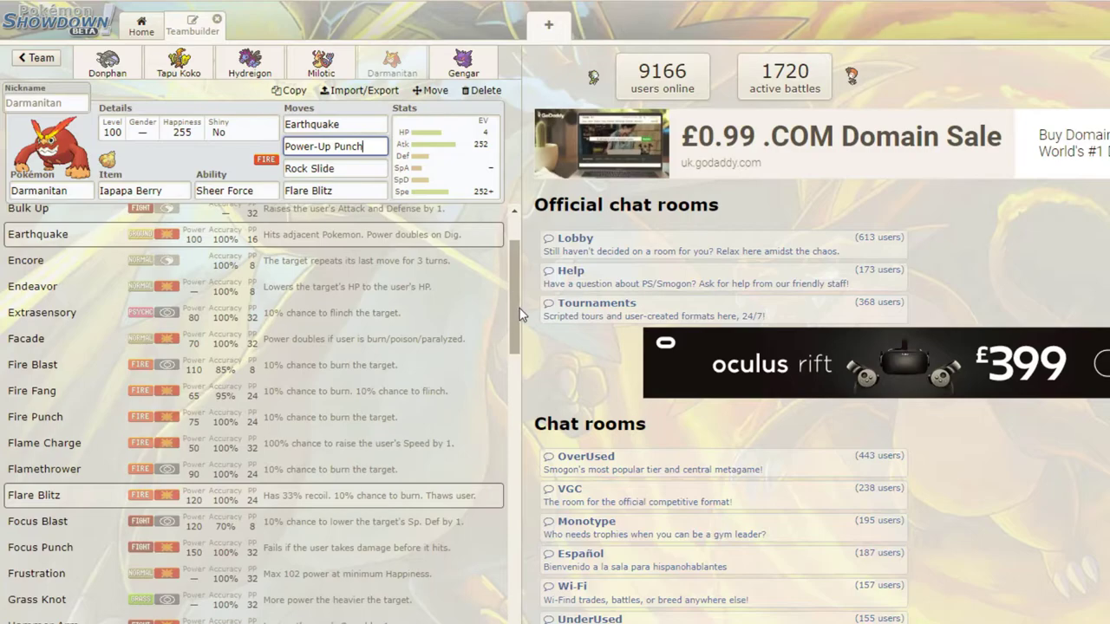
scroll(516, 252, "up", 2)
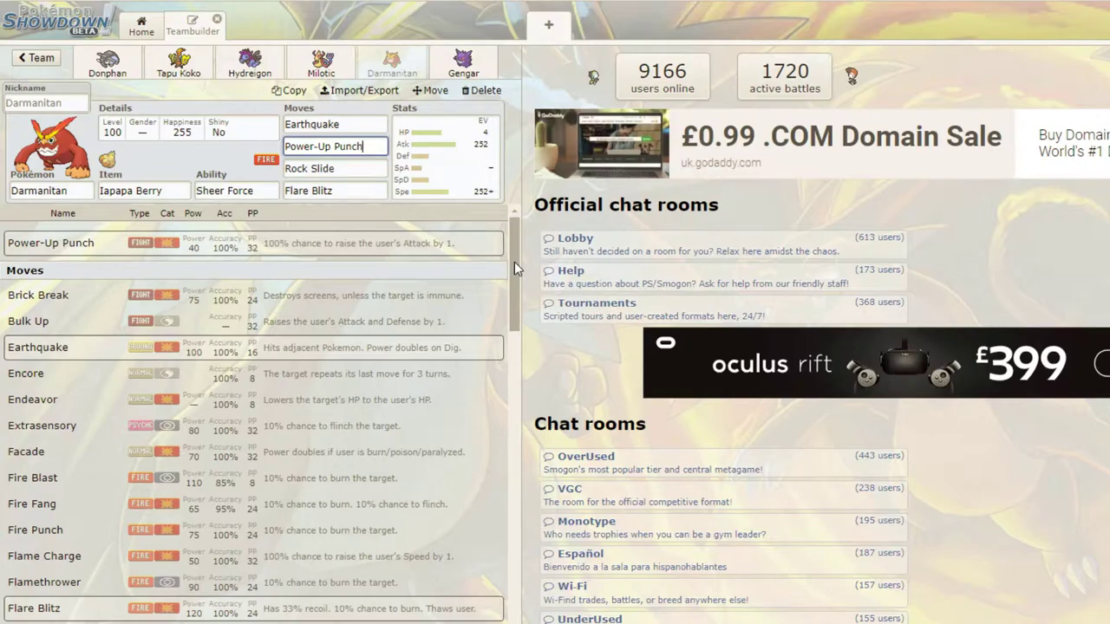
left_click_drag(515, 262, 539, 402)
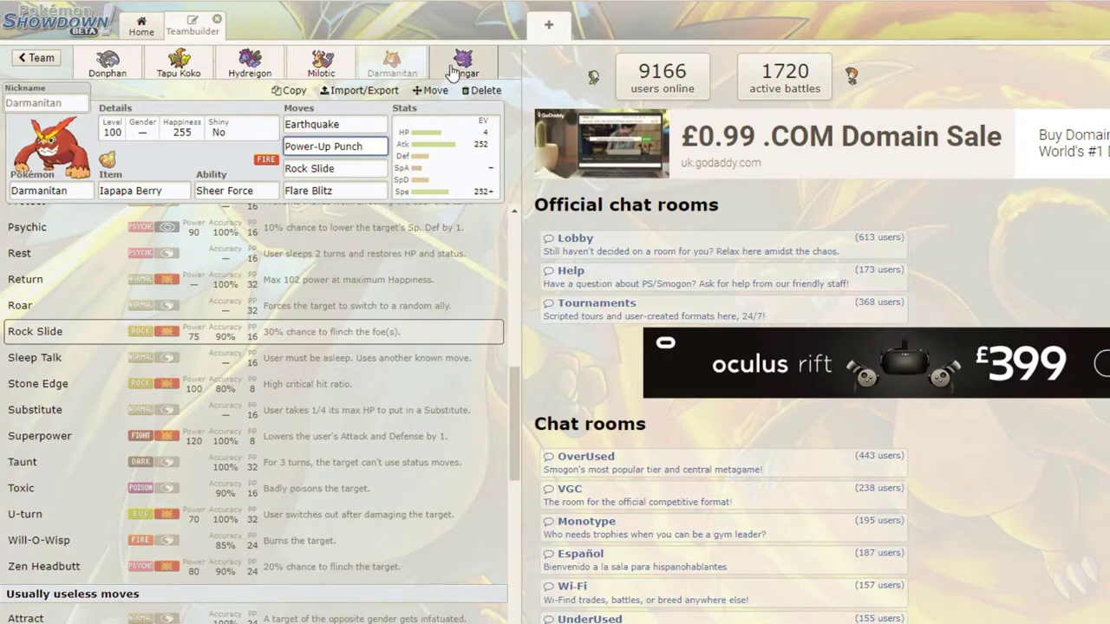
Bring up Gengar's set in the teambuilder.
left_click(462, 60)
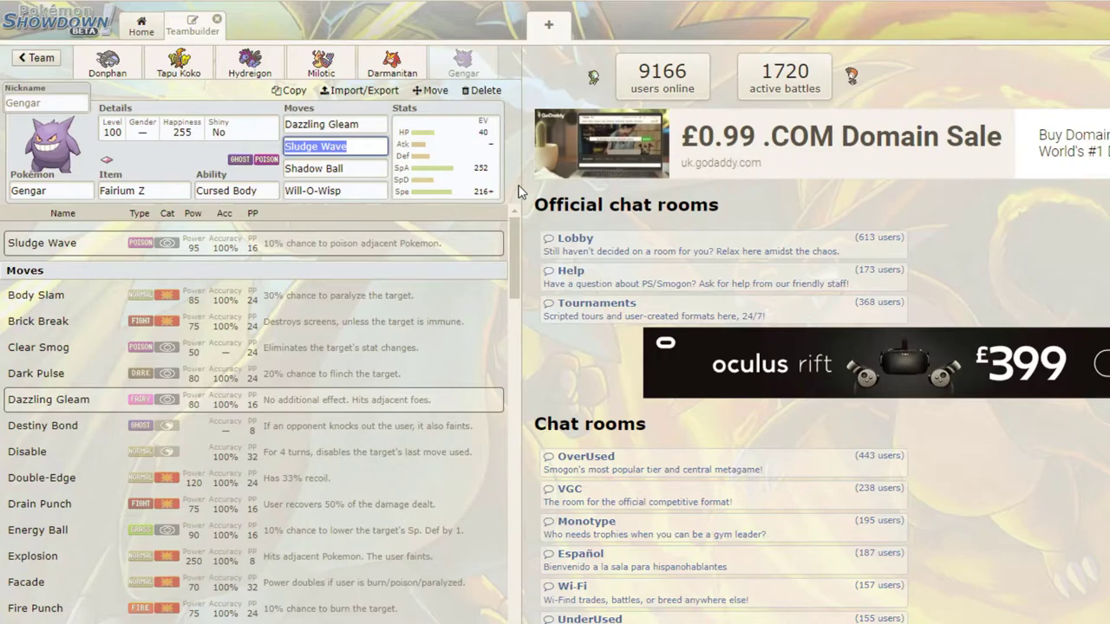
Show Gengar's EV spread.
left_click(444, 178)
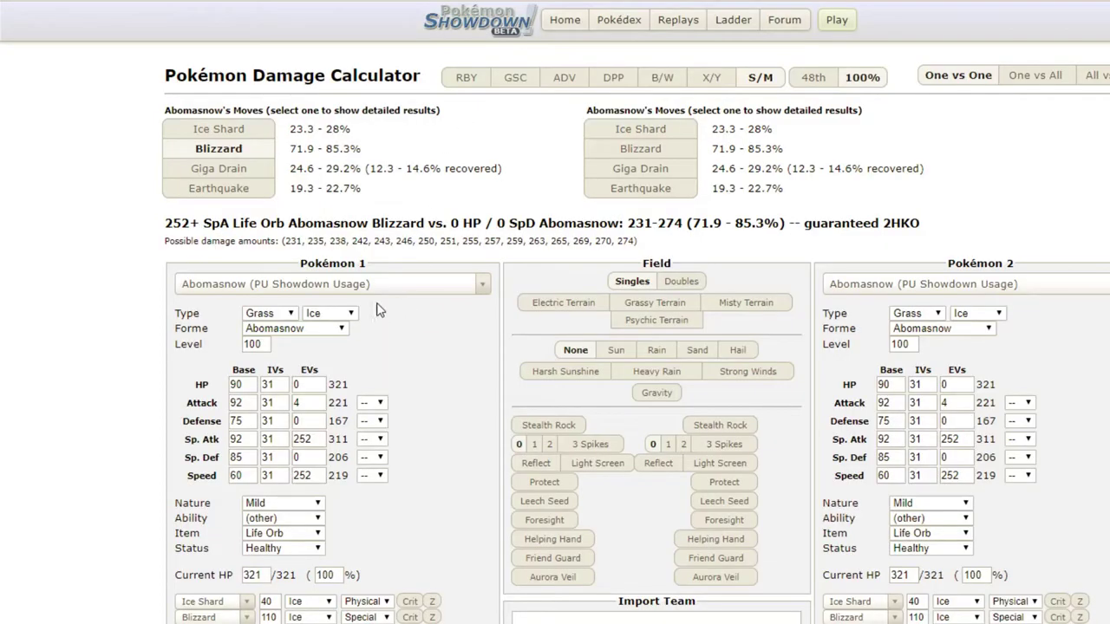
Load Gengar's OU Offensive Utility set as Pokémon 1 with its item set to (none).
left_click(375, 289)
type("geng")
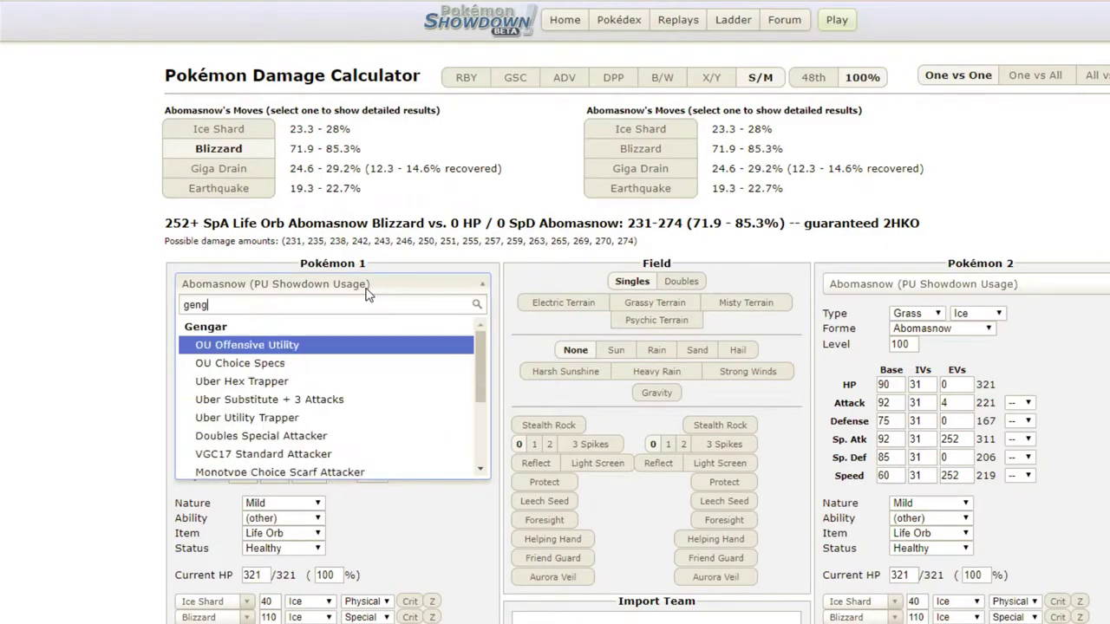
left_click(307, 345)
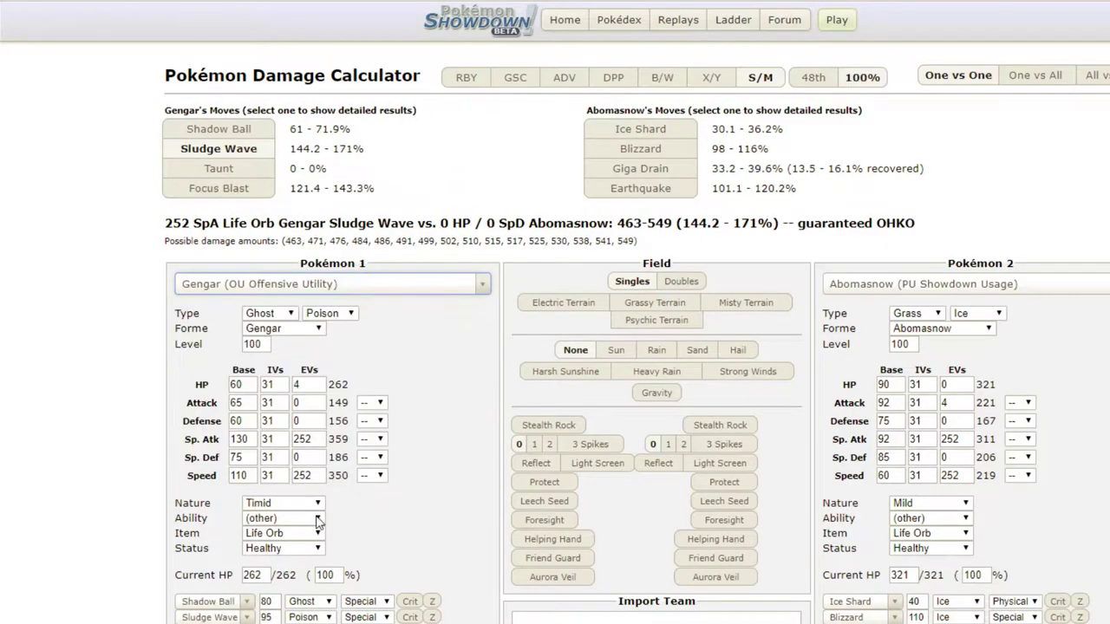
left_click(295, 533)
scroll(316, 328, "up", 5)
scroll(316, 328, "up", 10)
left_click(262, 269)
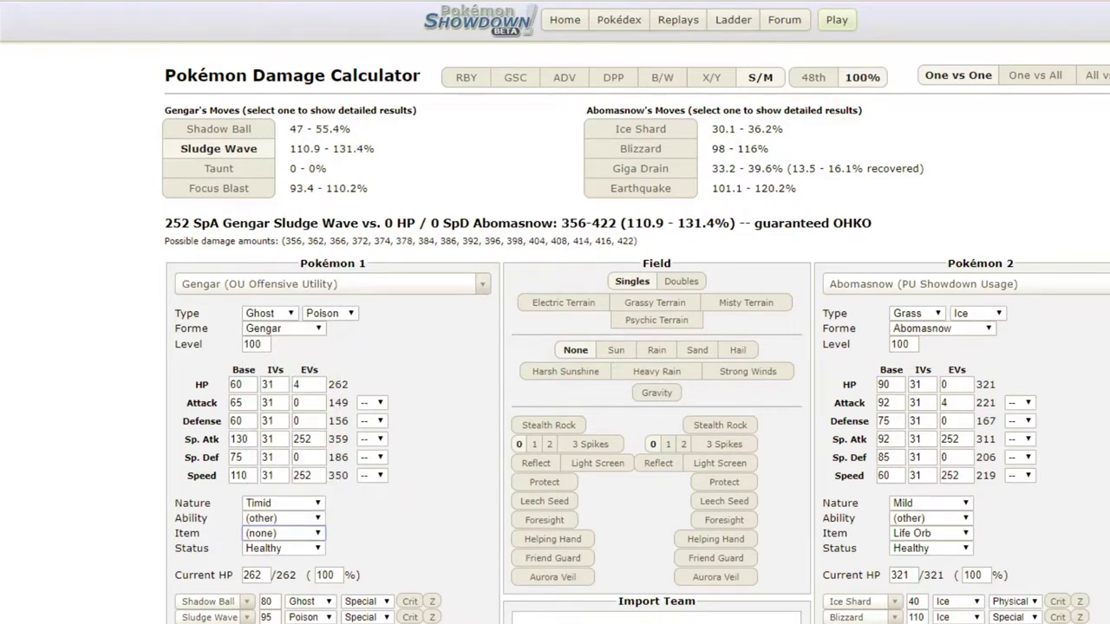
Glance at Gengar's move options, then check Drapion (80) and Spiritomb (80) on Dreadful Dragonites.
left_click(213, 617)
key("Escape")
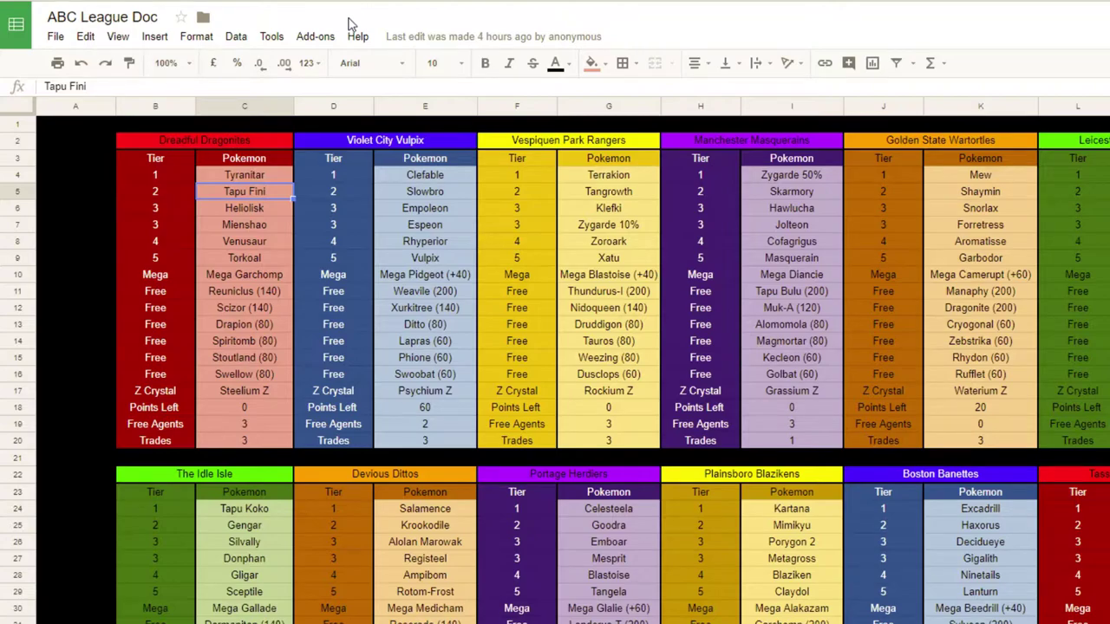
left_click(266, 329)
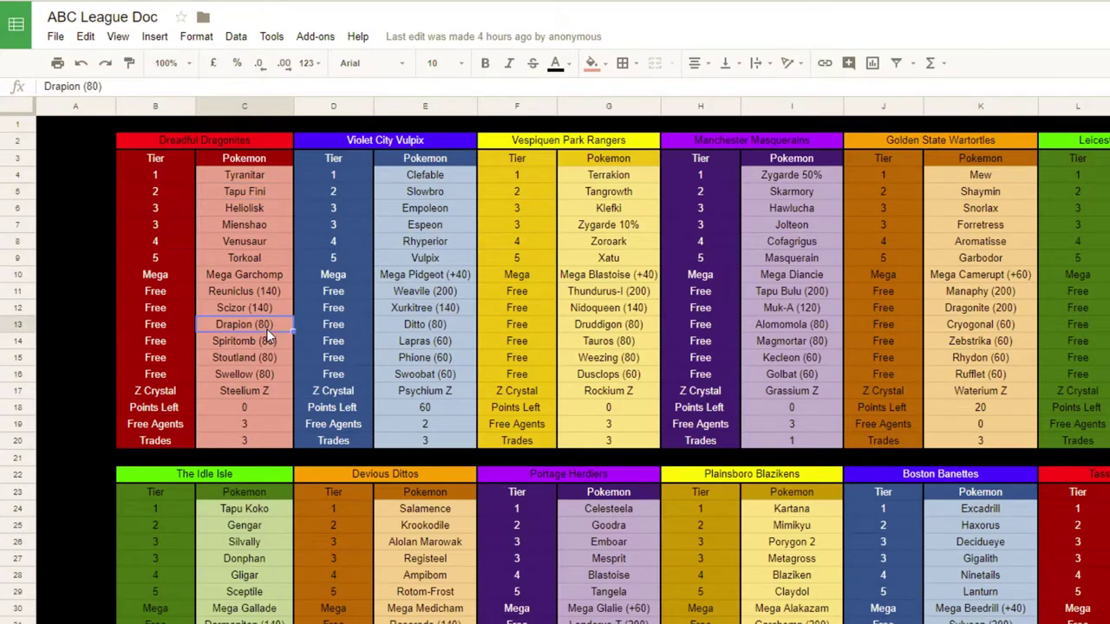
left_click(263, 344)
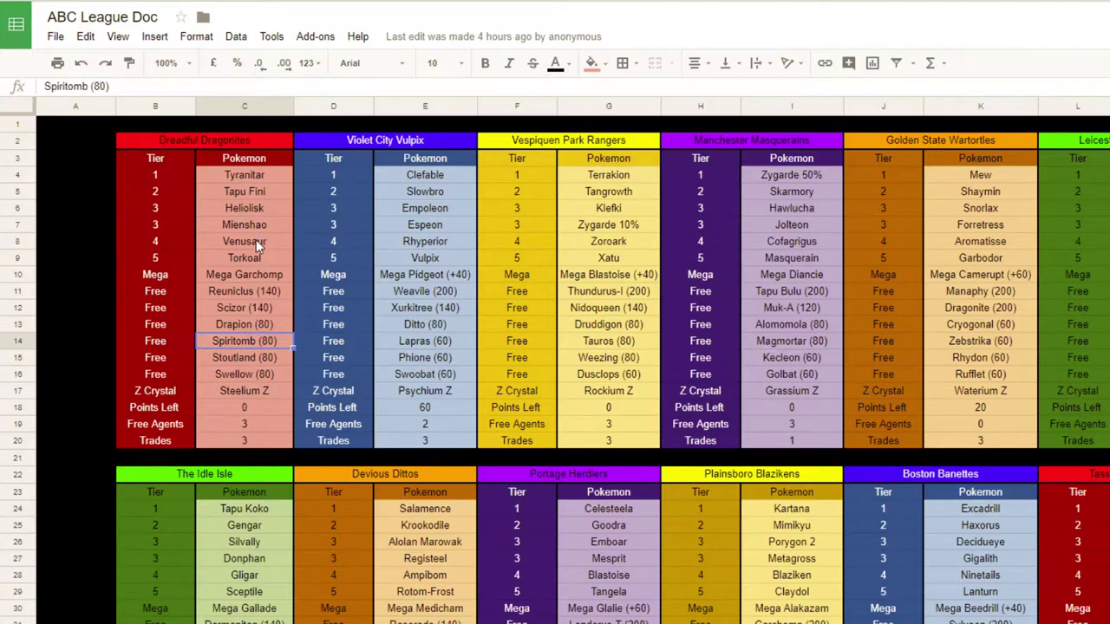
Review Tyranitar, Drapion and Spiritomb on the Dreadful Dragonites roster, then open Gengar's Pokémon list.
left_click(268, 173)
left_click(268, 326)
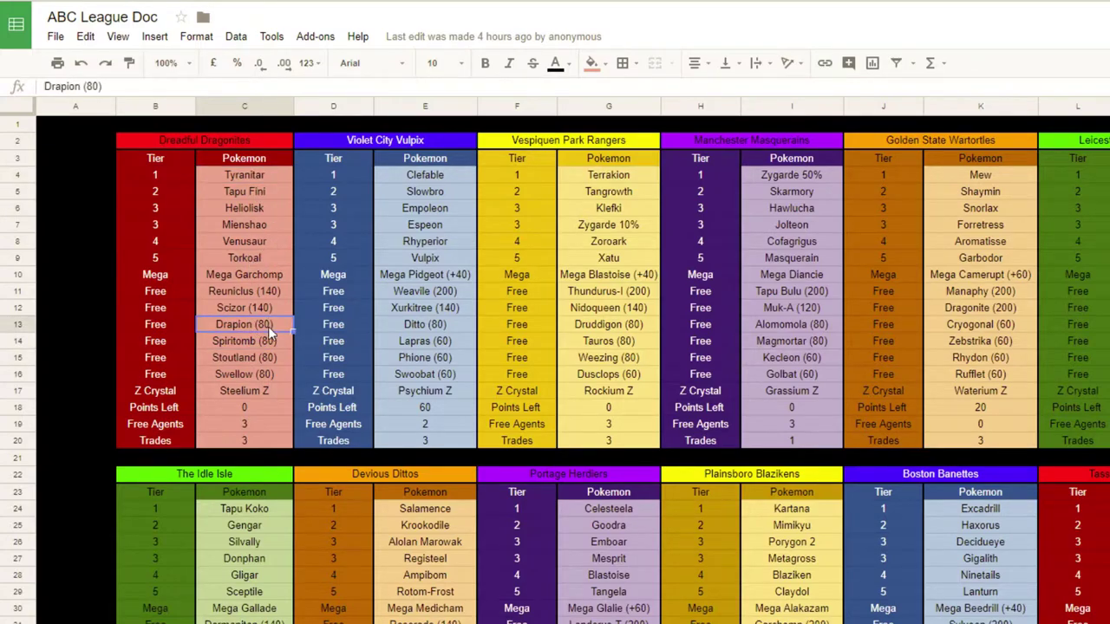
left_click(269, 343)
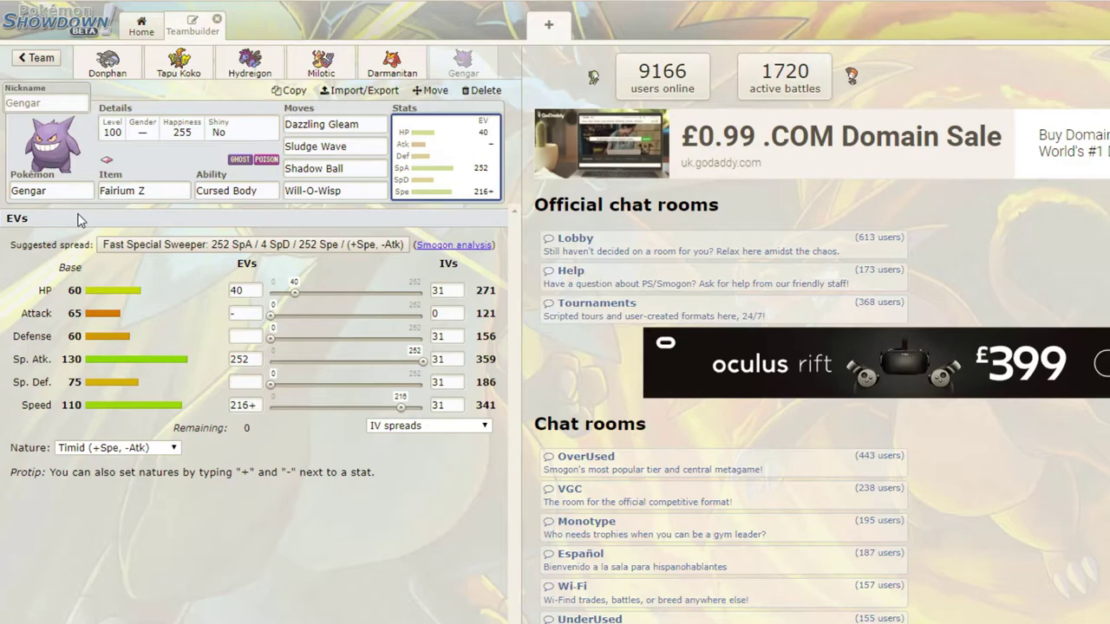
left_click(72, 193)
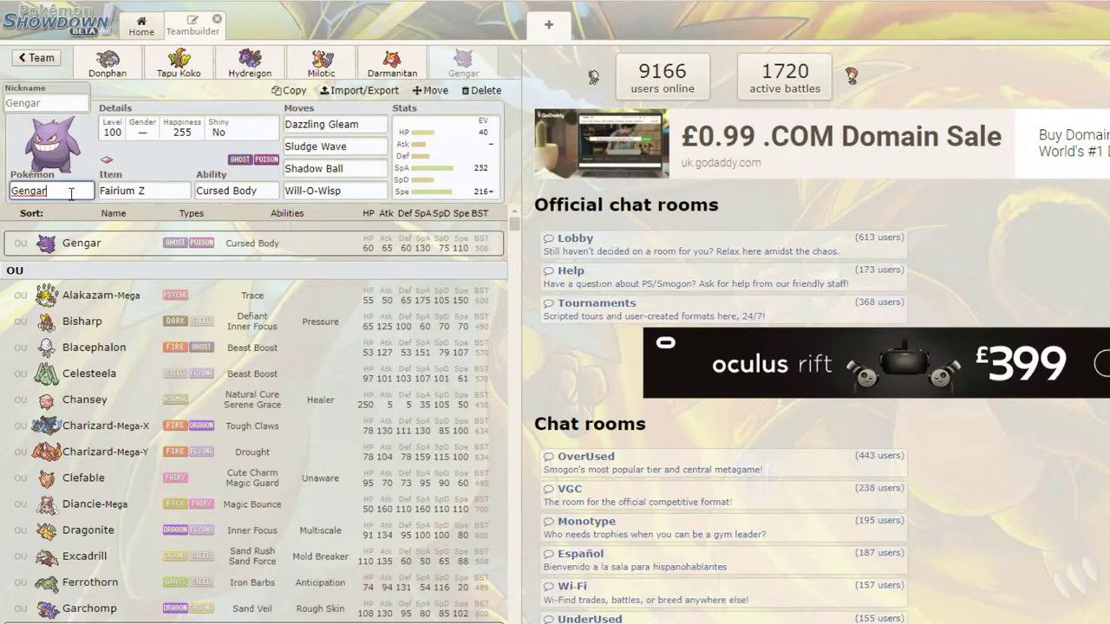
Load Donphan's RU Offensive Rapid Spin set as the attacker and replace Toxic with Gunk Shot.
left_click(107, 64)
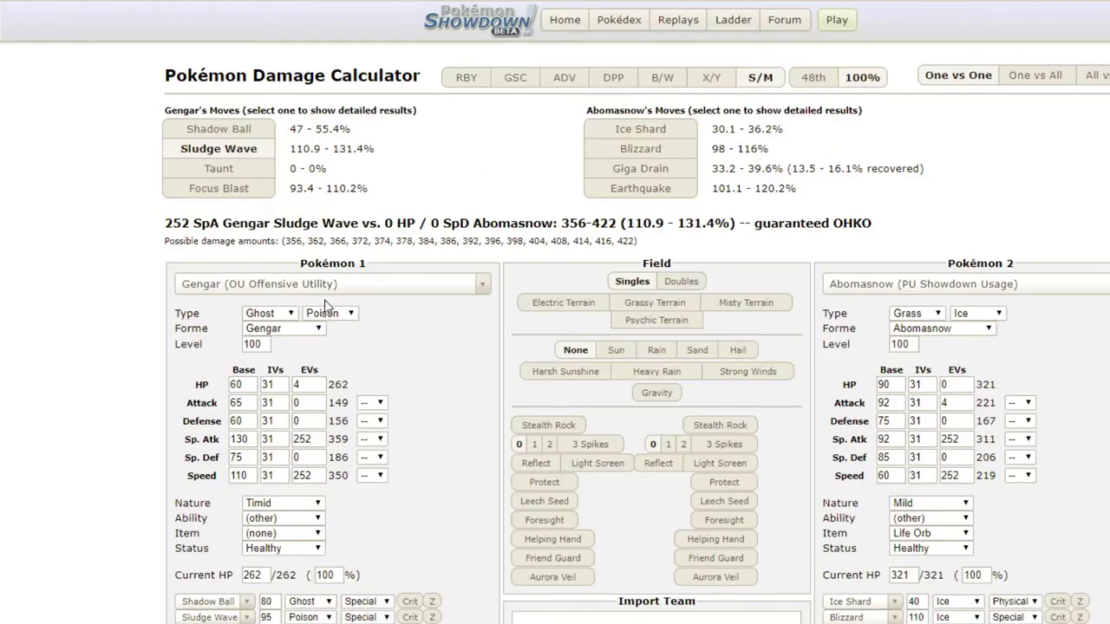
left_click(331, 286)
type("donph")
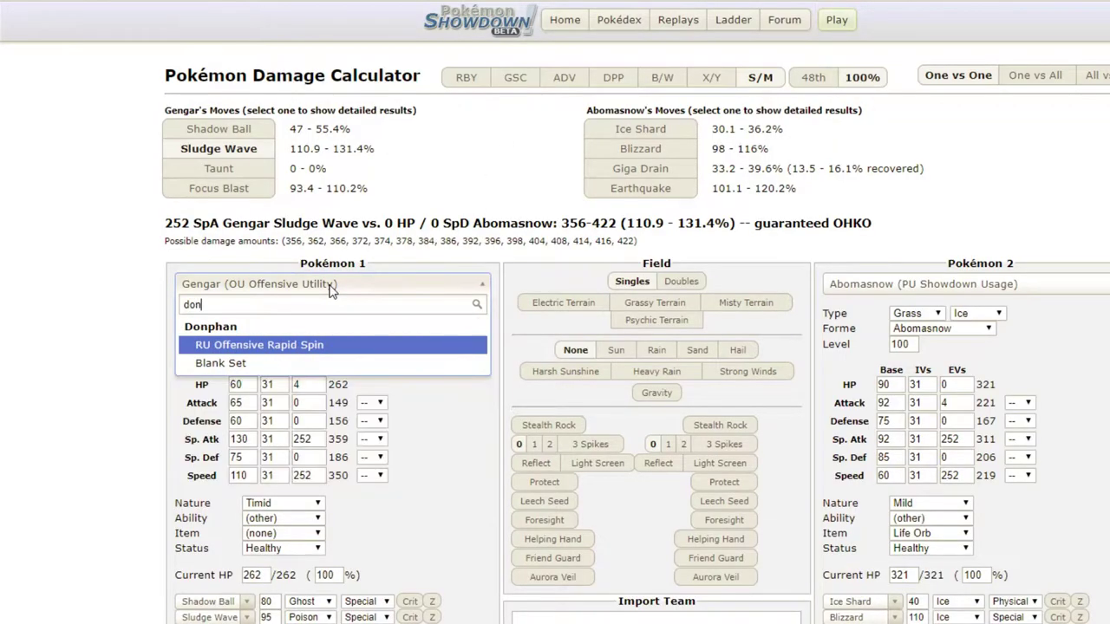
left_click(298, 347)
left_click(221, 601)
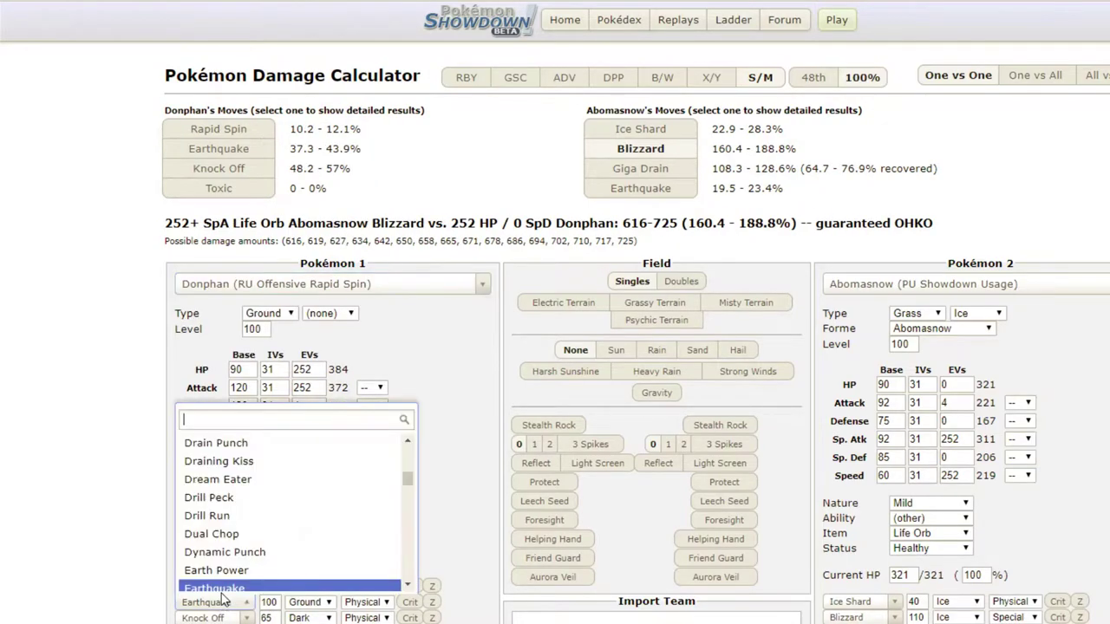
left_click(217, 623)
left_click(217, 623)
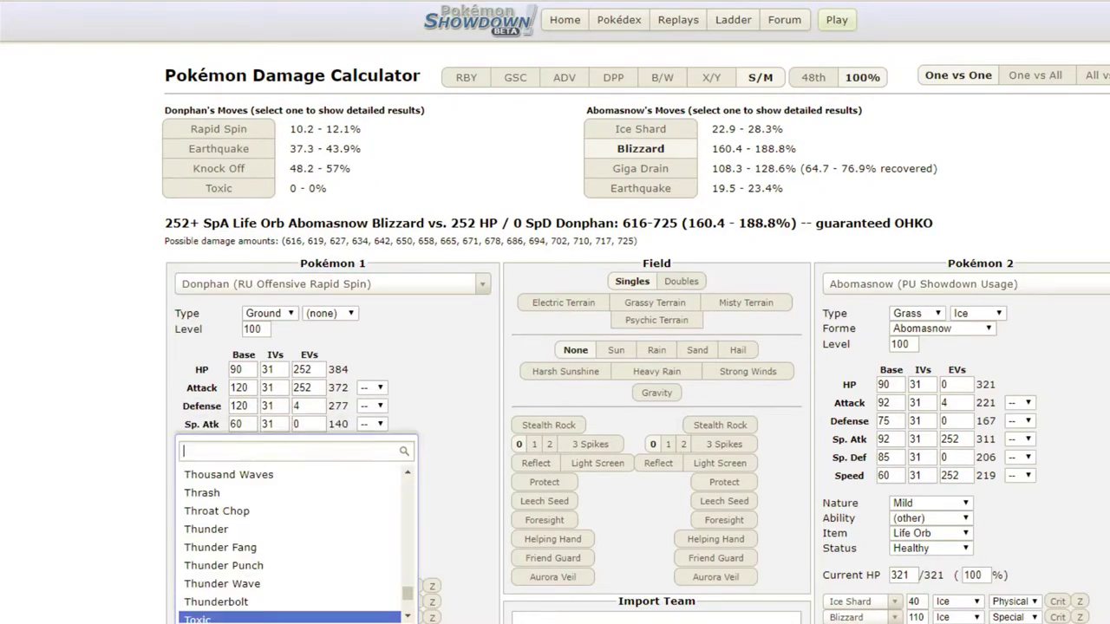
type("gunk")
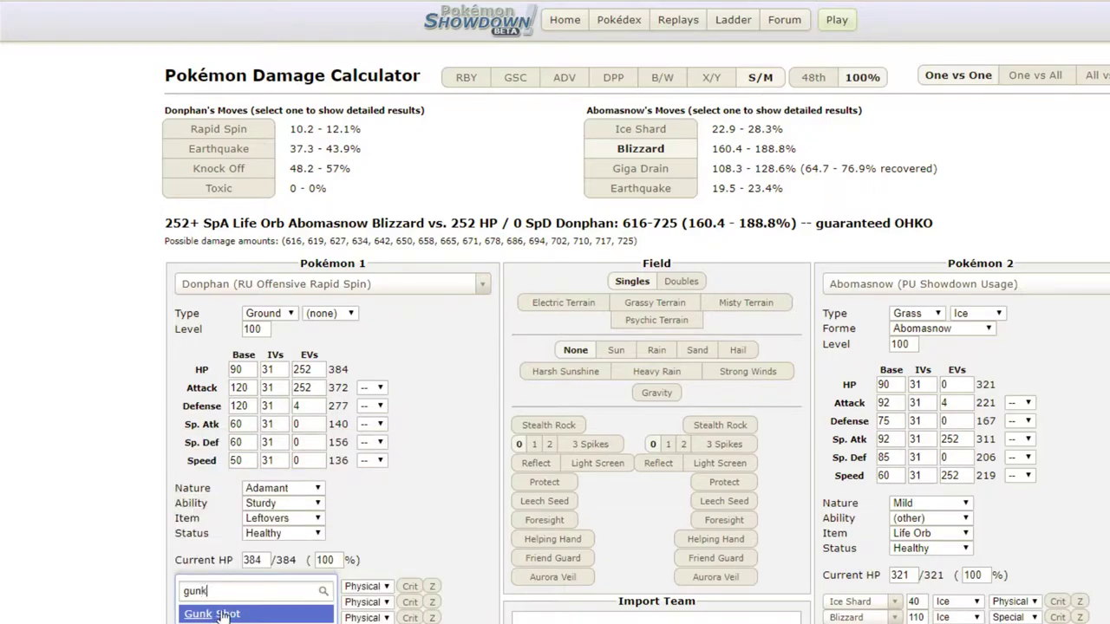
key("Return")
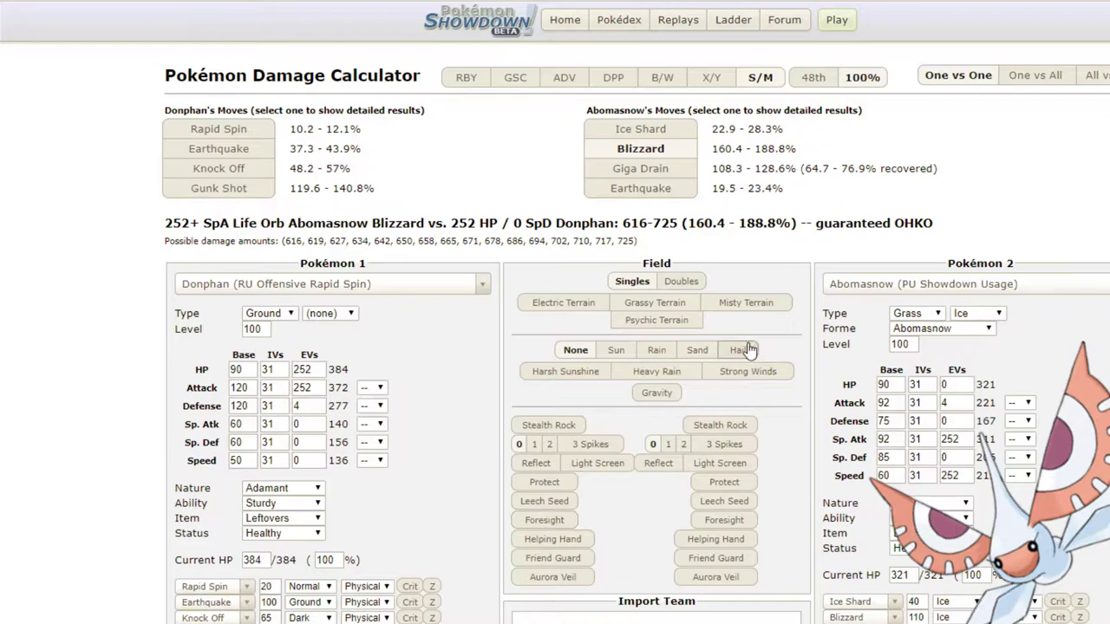
Load Tapu Fini's OU Defensive set as the defender and check Gunk Shot's 69.3–82.2% damage.
left_click(908, 284)
type("fi")
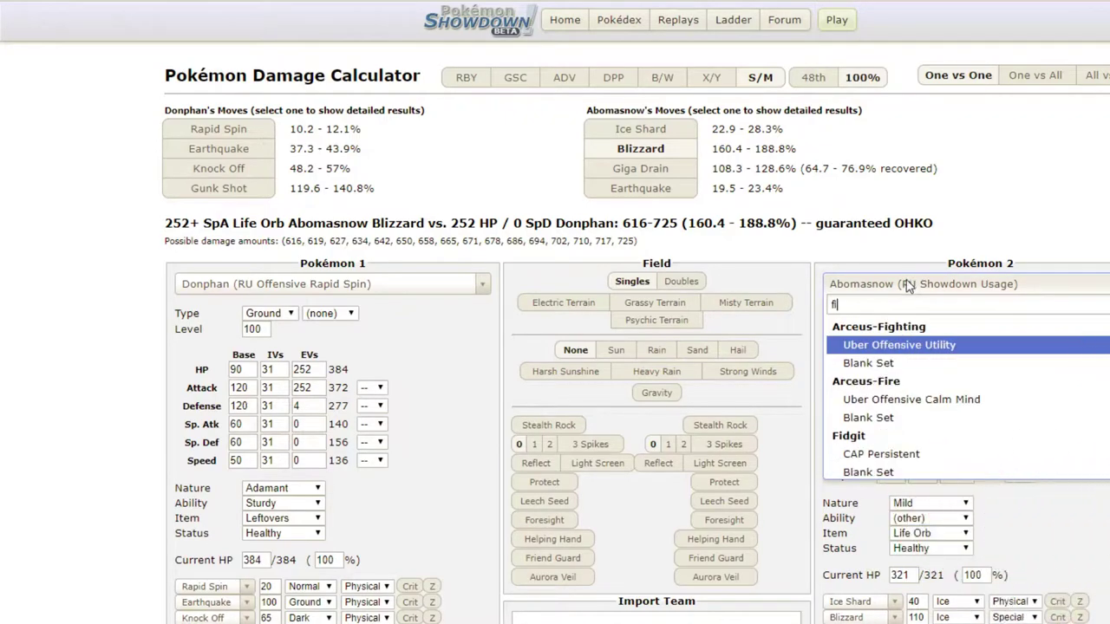
type("ni")
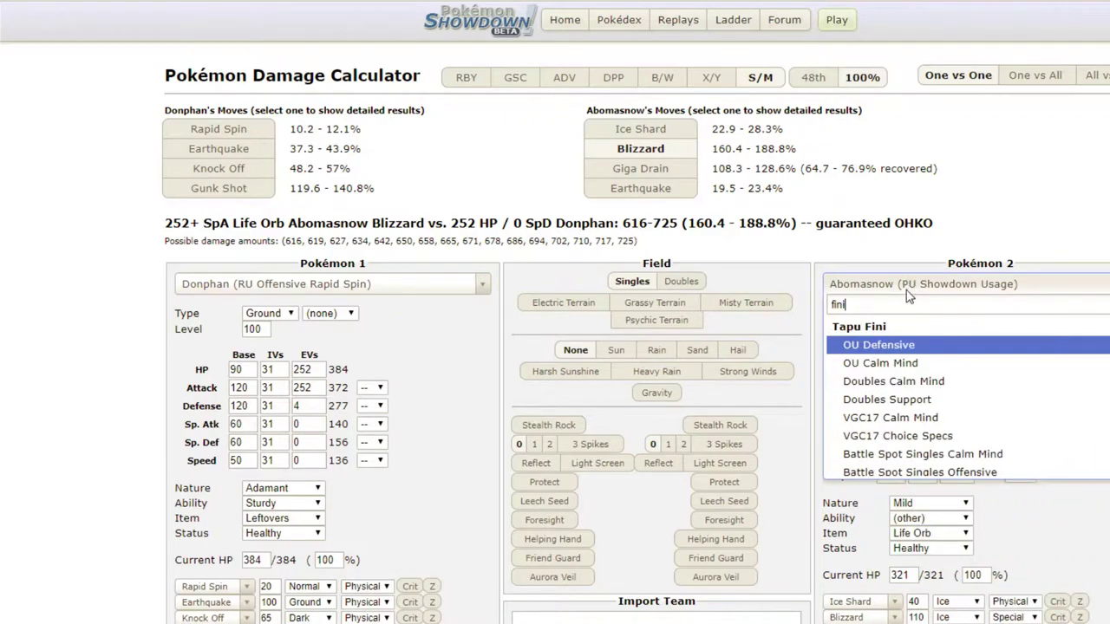
left_click(933, 348)
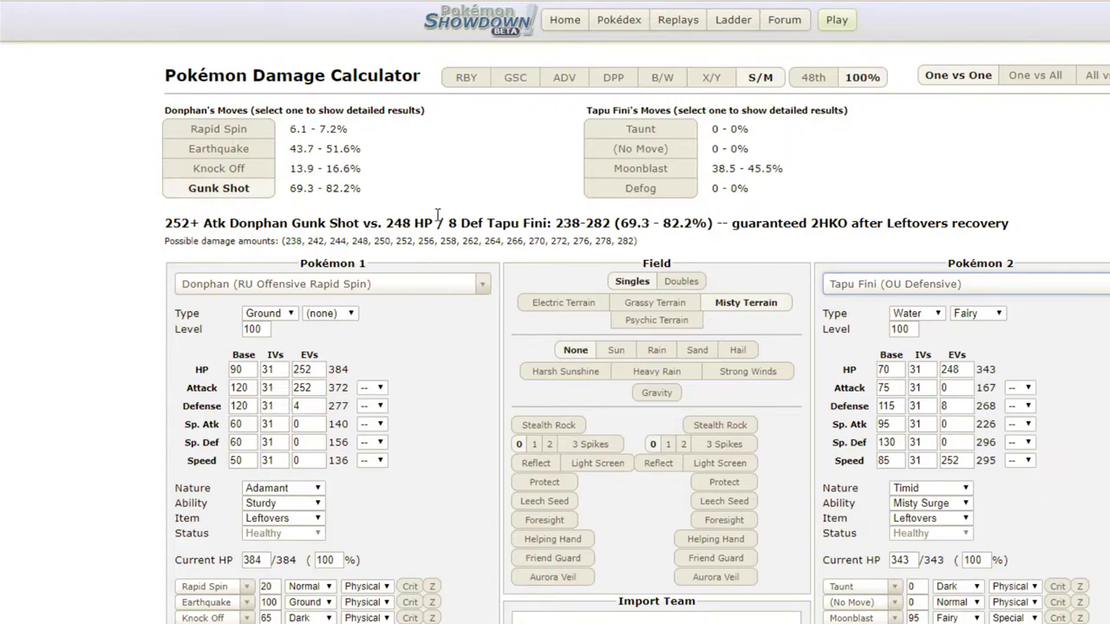
left_click_drag(394, 203, 291, 191)
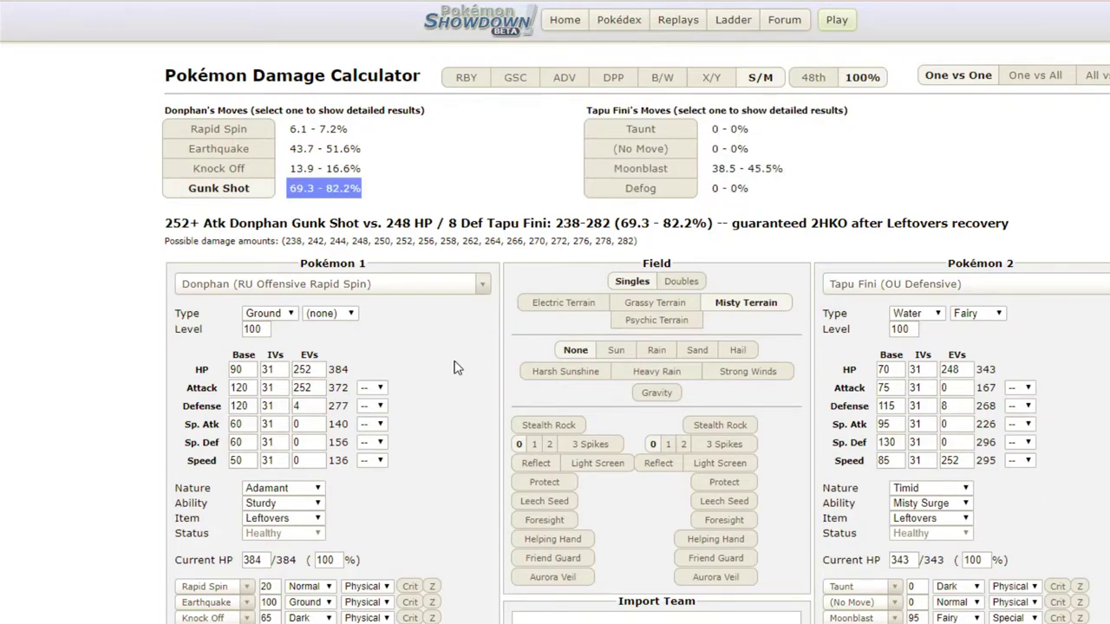
Set Tapu Fini's Defense EVs to 252 and review the updated Gunk Shot and Moonblast damage.
left_click(950, 406)
key("BackSpace")
type("252")
double_click(347, 188)
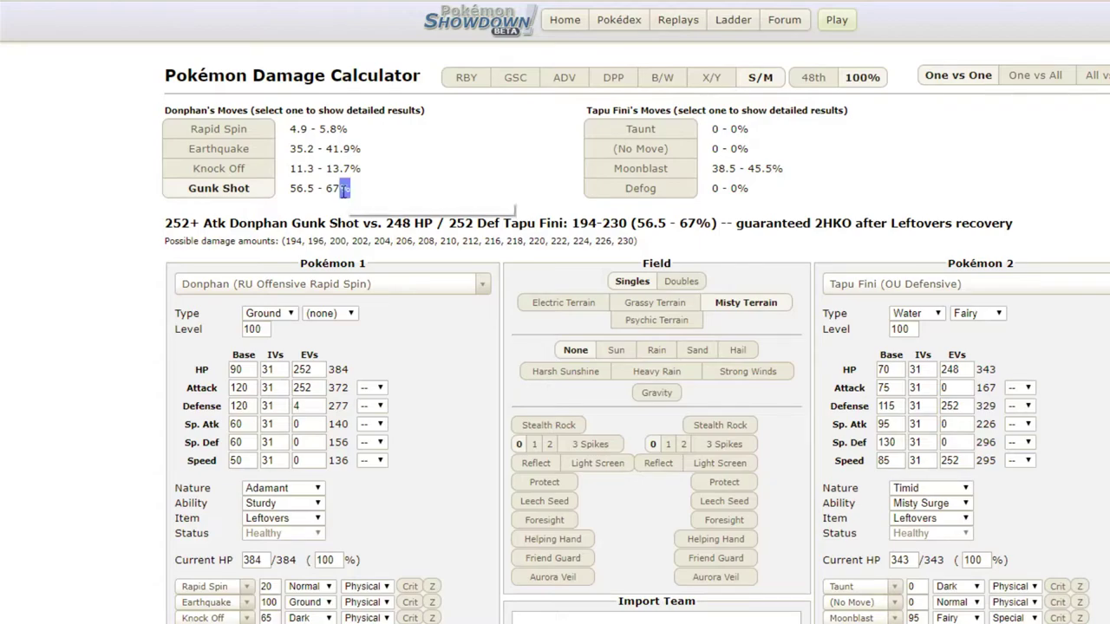
left_click(454, 188)
mouse_move(754, 168)
left_mouse_down()
mouse_move(766, 168)
mouse_move(739, 168)
left_mouse_up()
left_click(1050, 450)
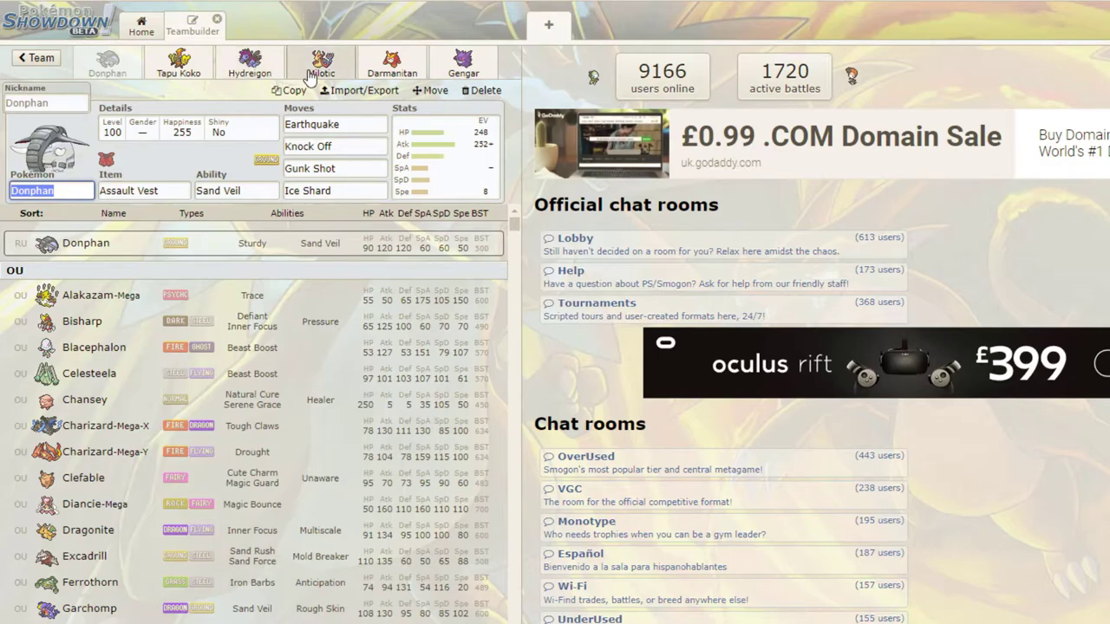
On Hydreigon's set, pick Superpower from the move list for the fourth slot in place of Focus Blast.
left_click(250, 65)
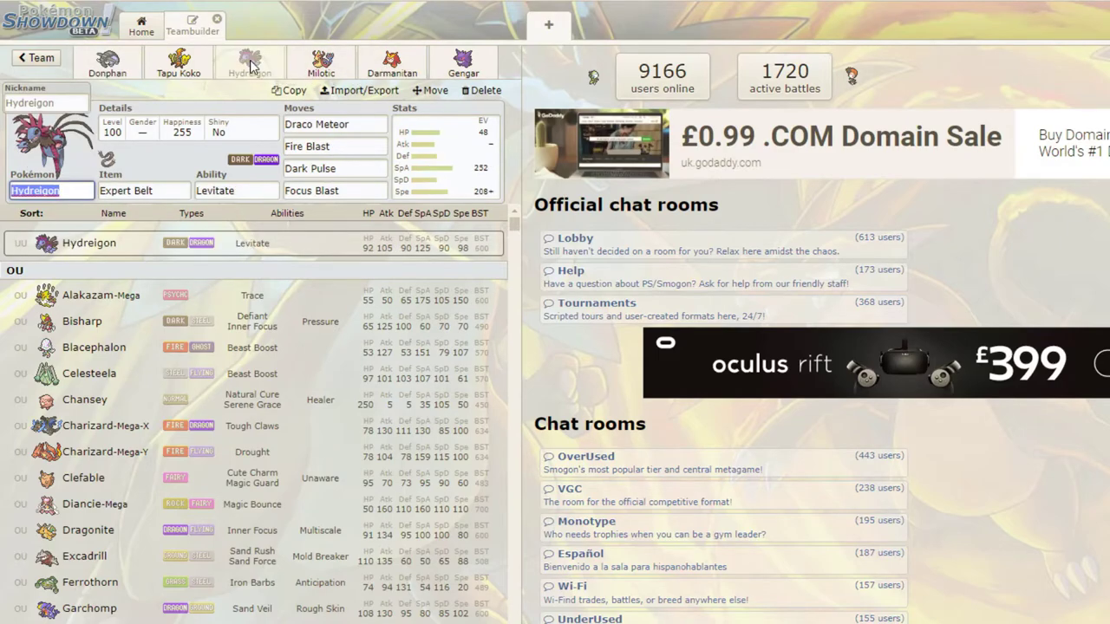
left_click(348, 192)
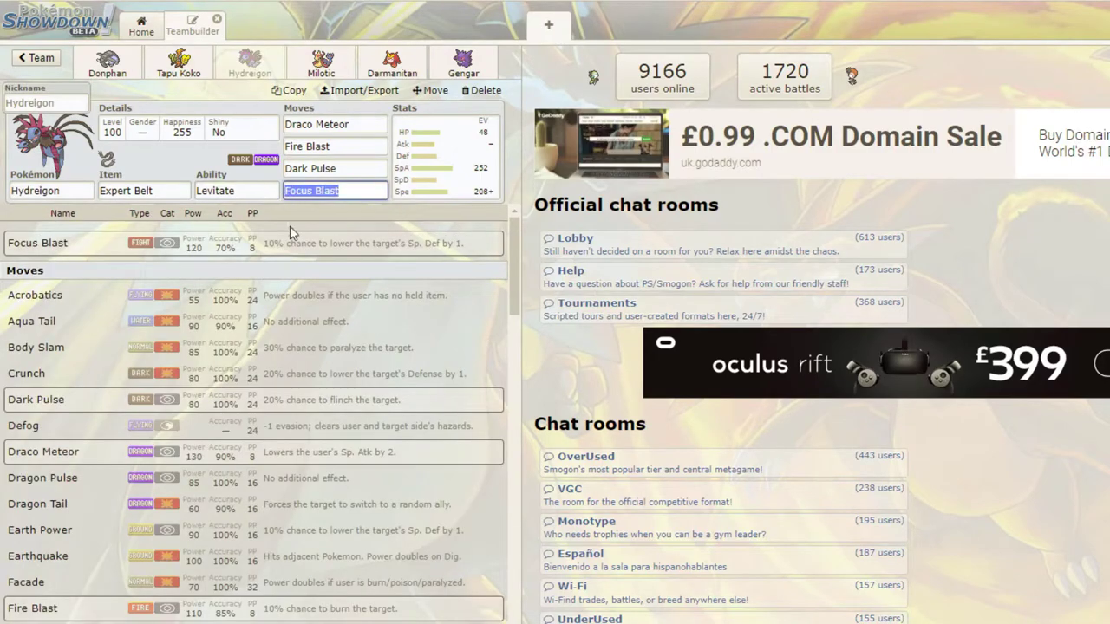
scroll(87, 359, "down", 5)
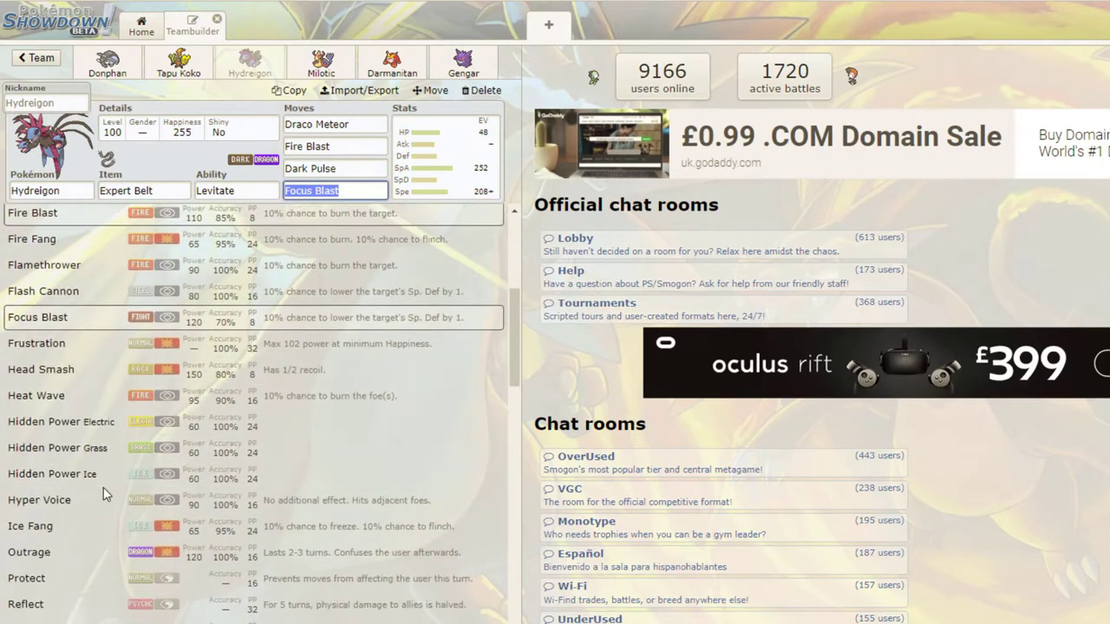
scroll(111, 511, "down", 4)
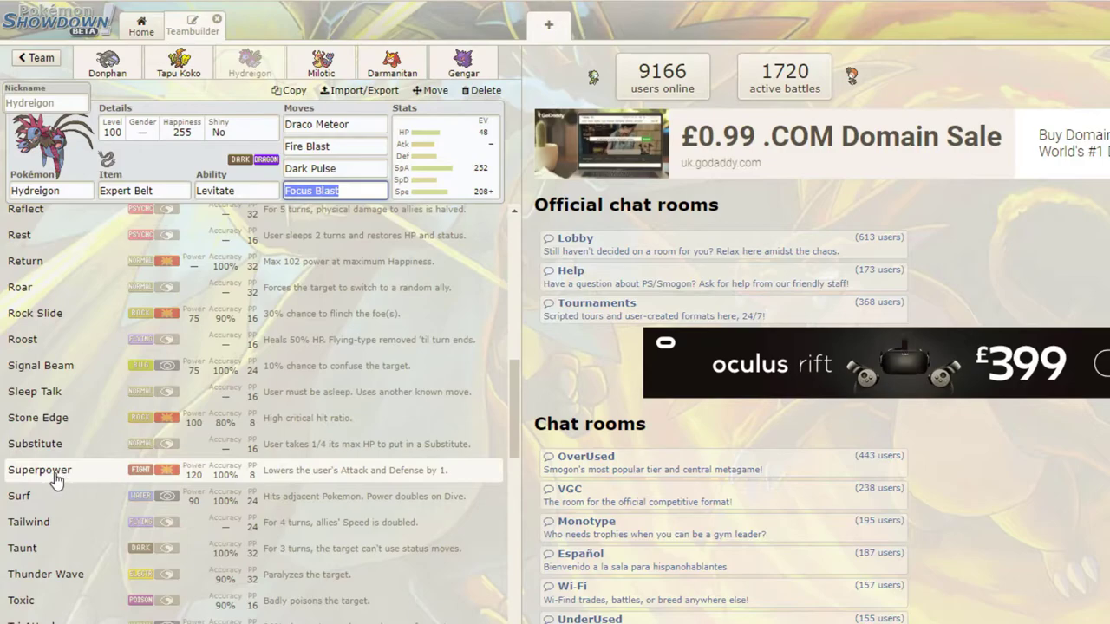
left_click(54, 475)
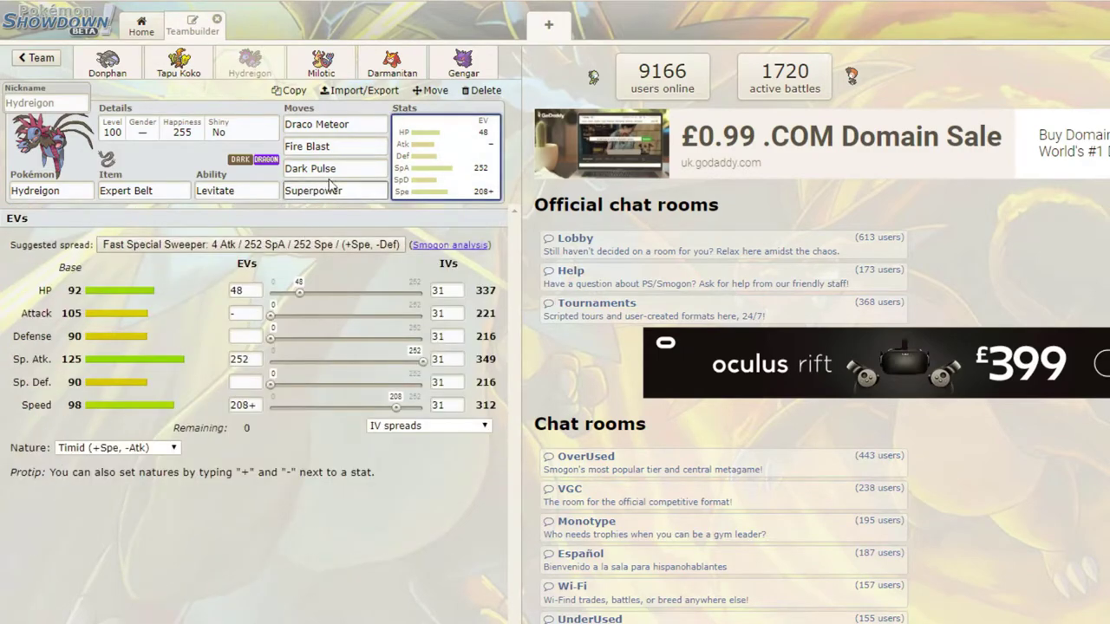
Change Hydreigon's second move from Fire Blast to U-turn, leaving Draco Meteor, Dark Pulse and Superpower.
left_click(366, 191)
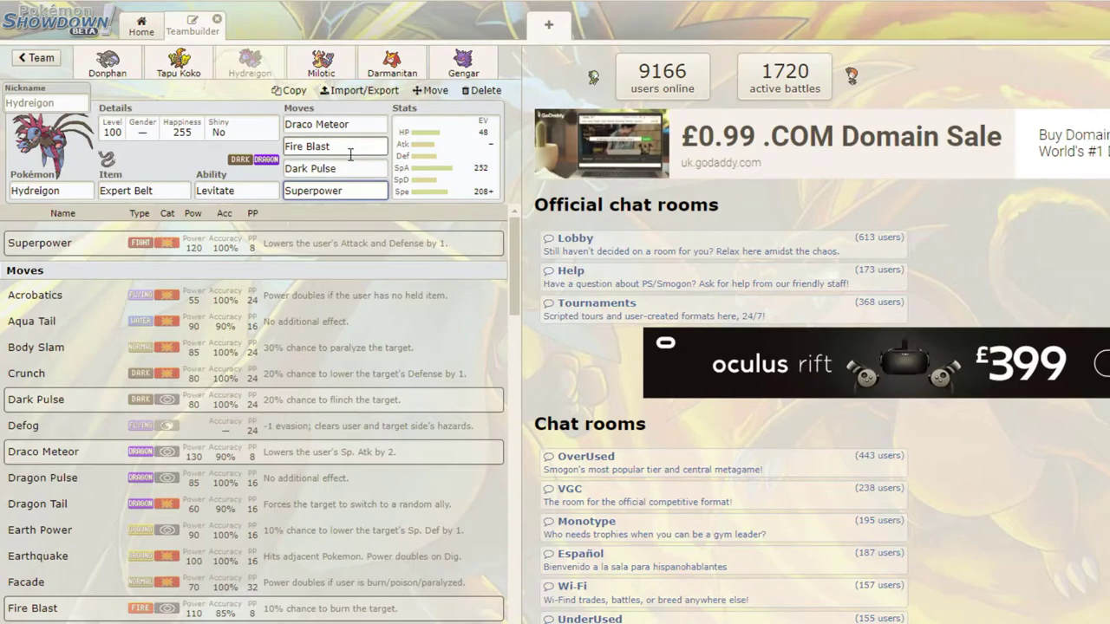
left_click(356, 170)
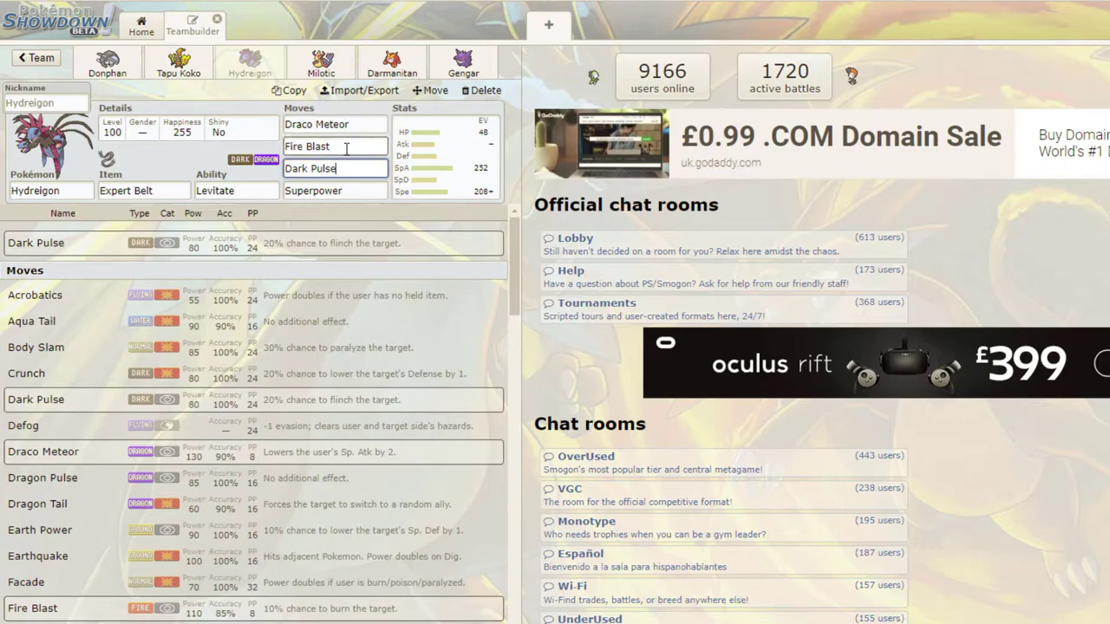
left_click(346, 148)
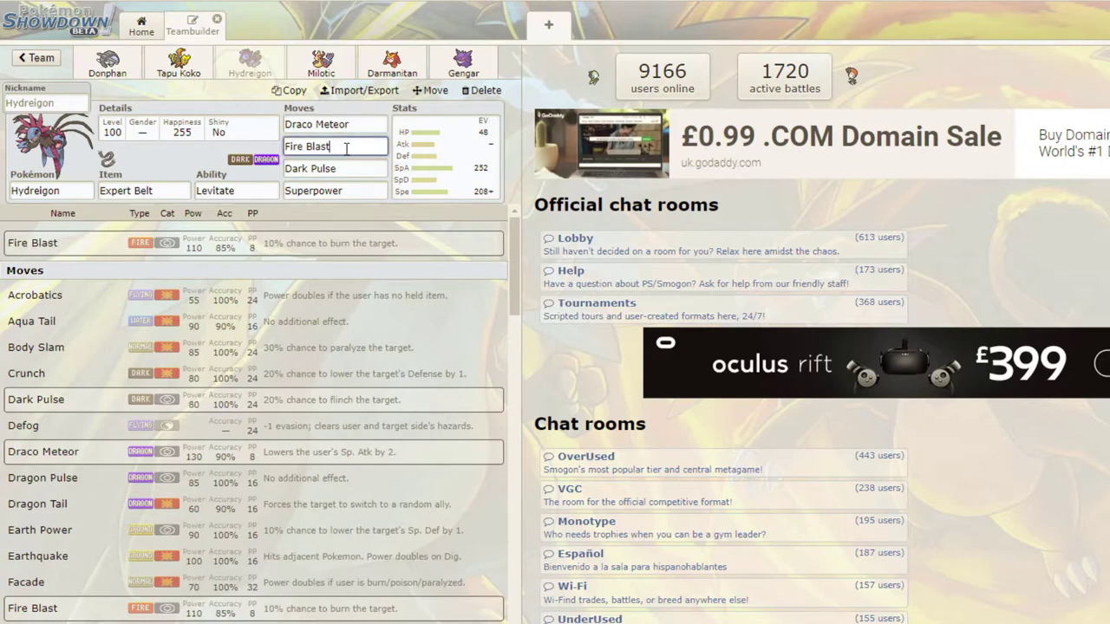
left_click_drag(345, 148, 271, 159)
scroll(117, 501, "down", 5)
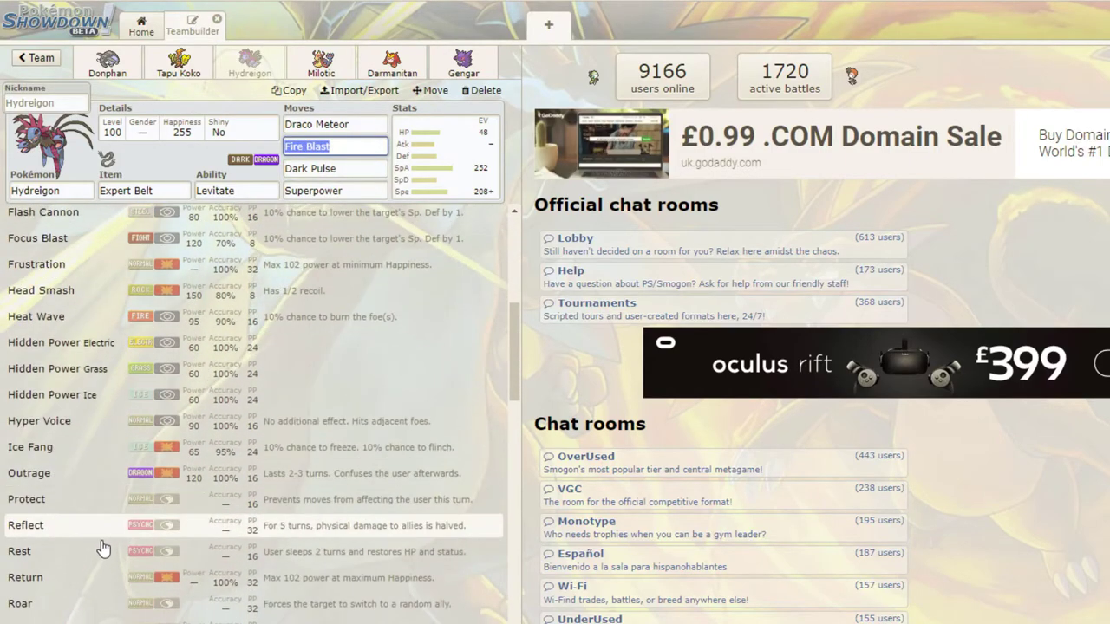
scroll(101, 551, "down", 5)
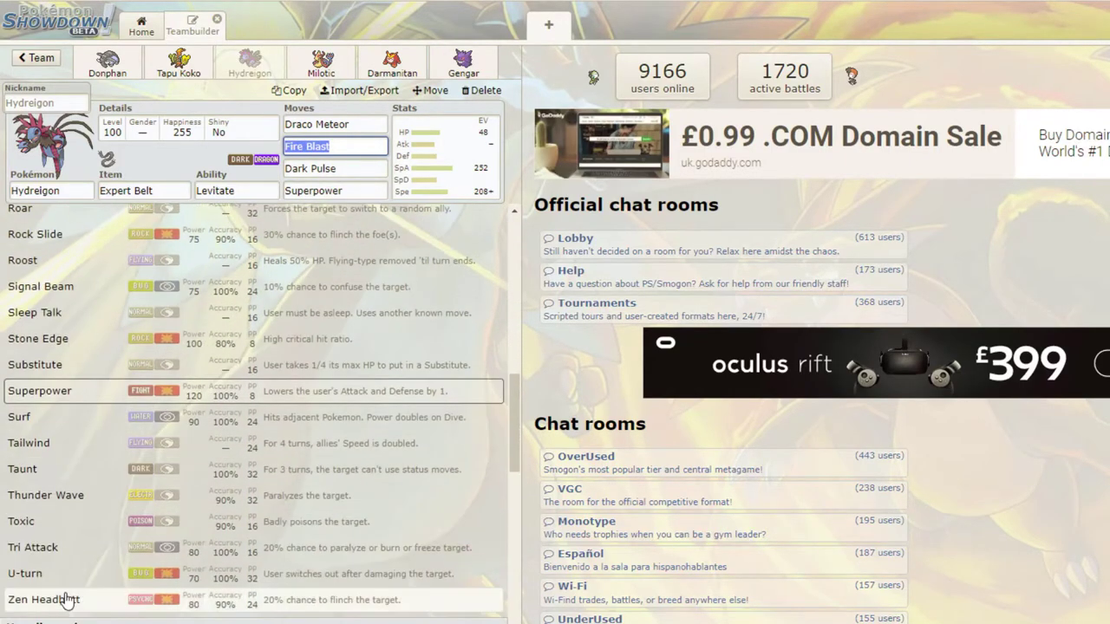
left_click(66, 574)
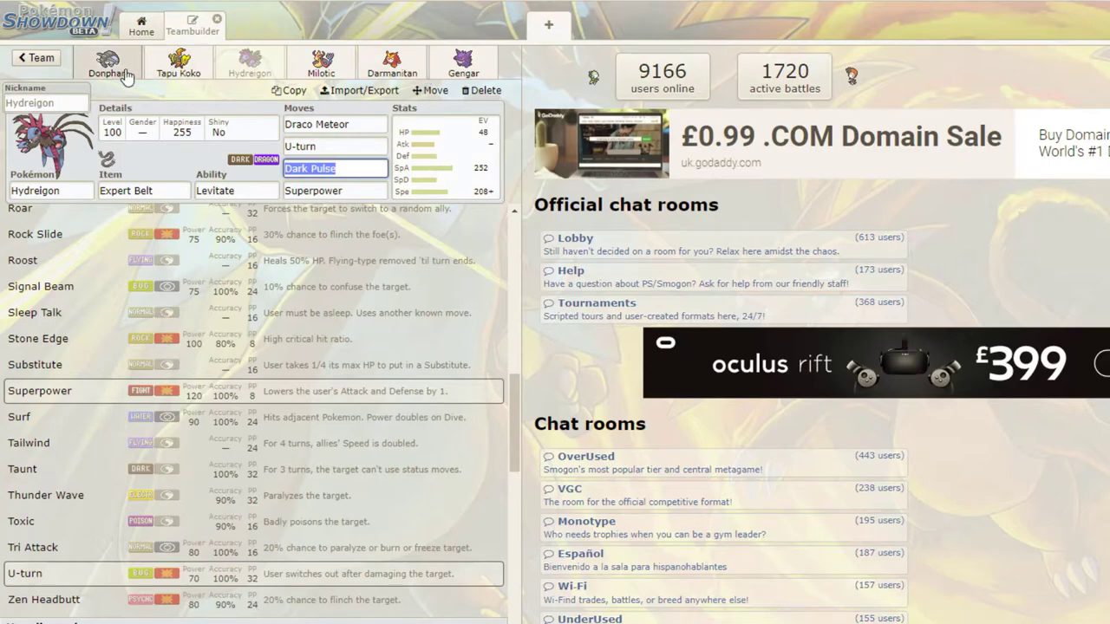
Switch to Milotic and replace its Ice Beam with Dragon Tail via the 'dra' move search.
left_click(184, 159)
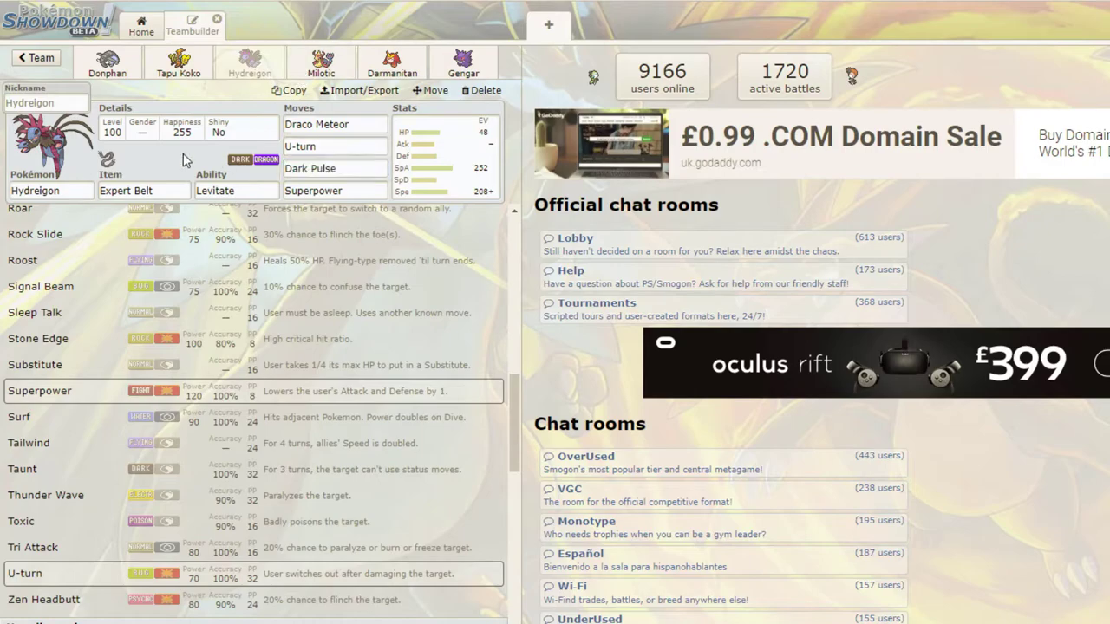
left_click(310, 66)
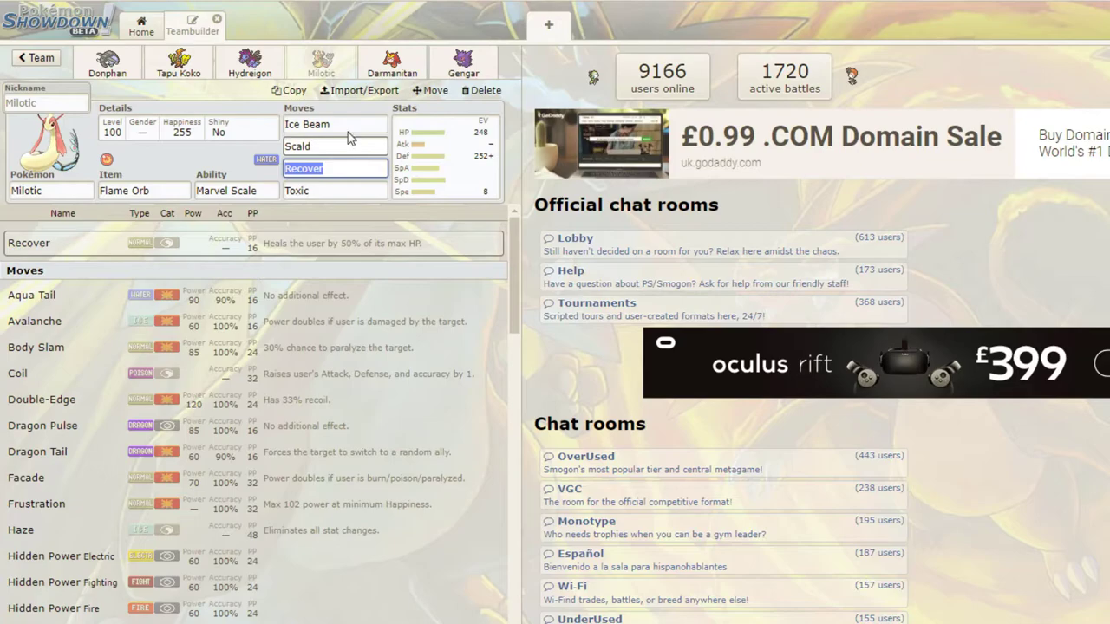
left_click(352, 124)
type("df")
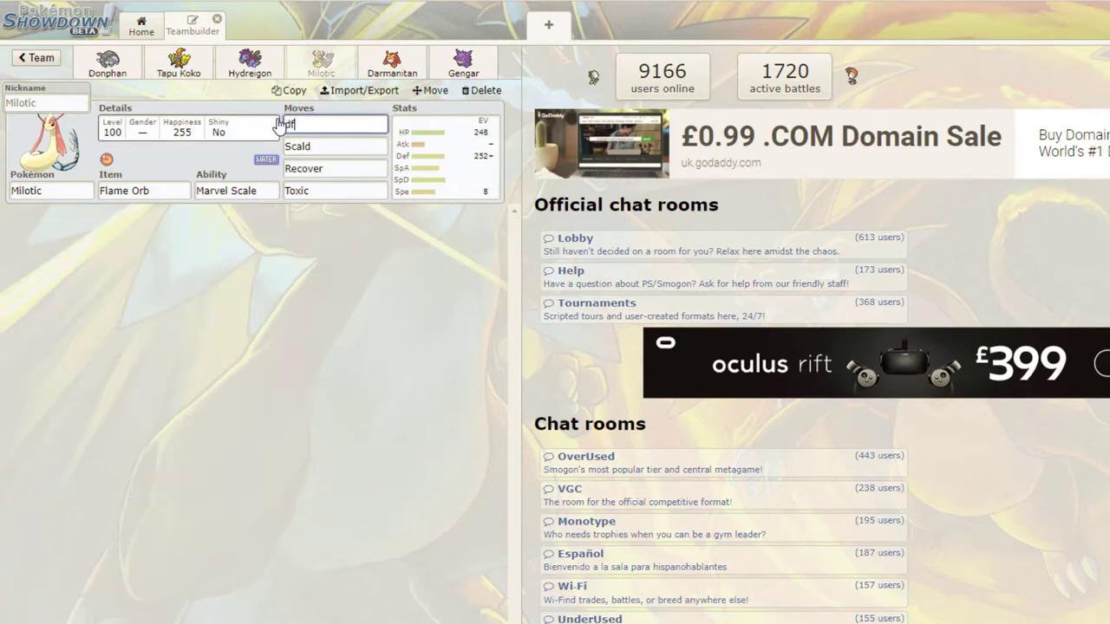
key("BackSpace")
type("ra")
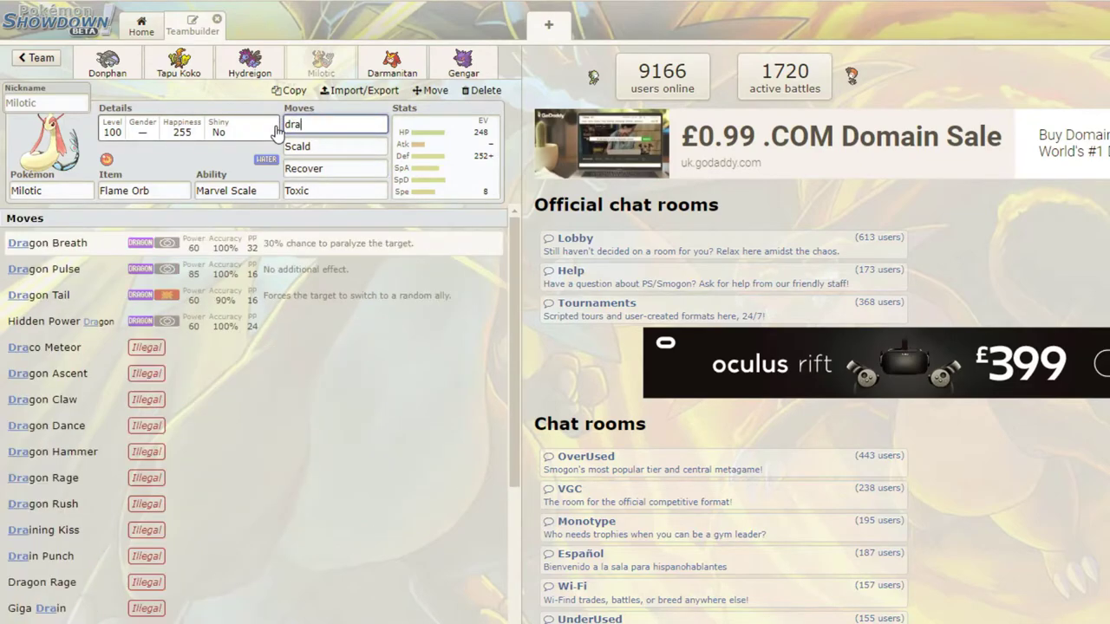
left_click(40, 297)
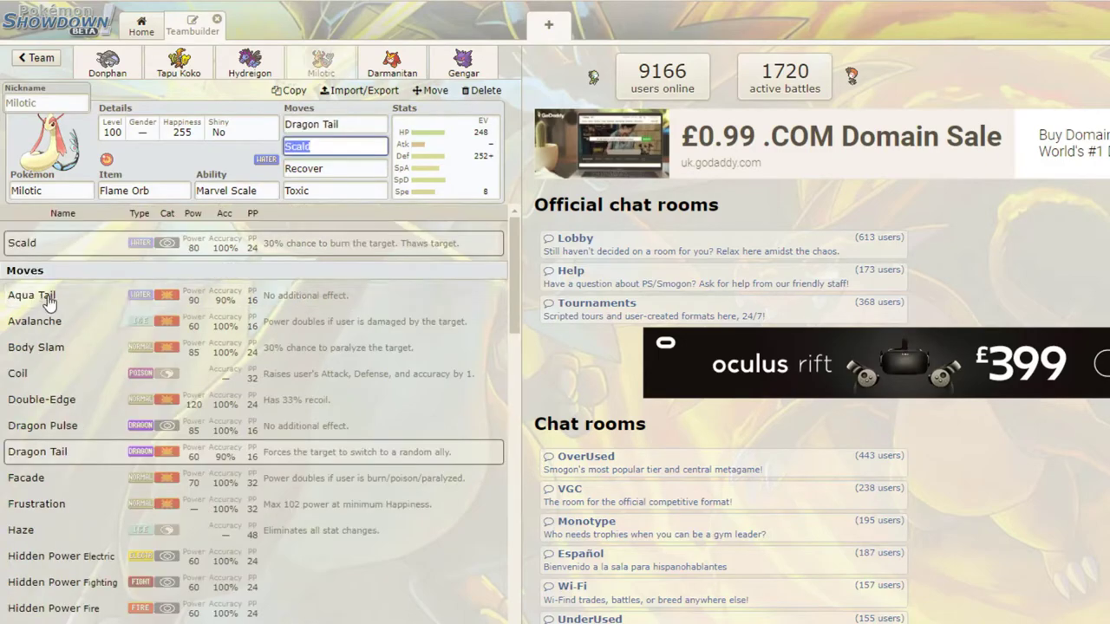
Show Milotic's EV spread and adjust its Speed EVs to 4.
left_click(441, 166)
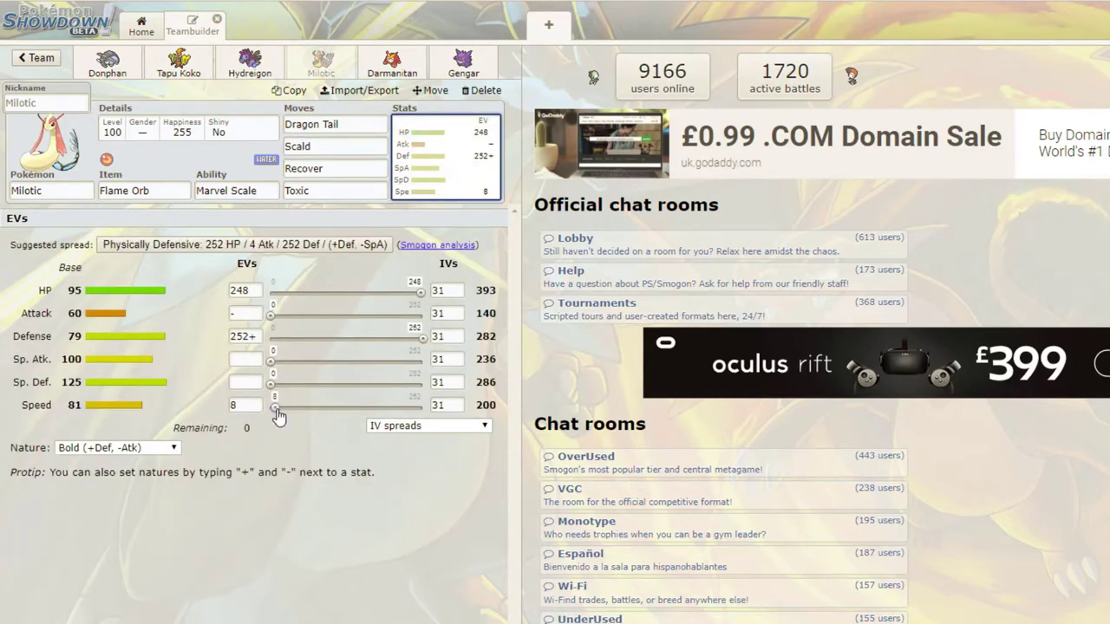
left_click_drag(275, 409, 270, 411)
left_click_drag(271, 406, 280, 412)
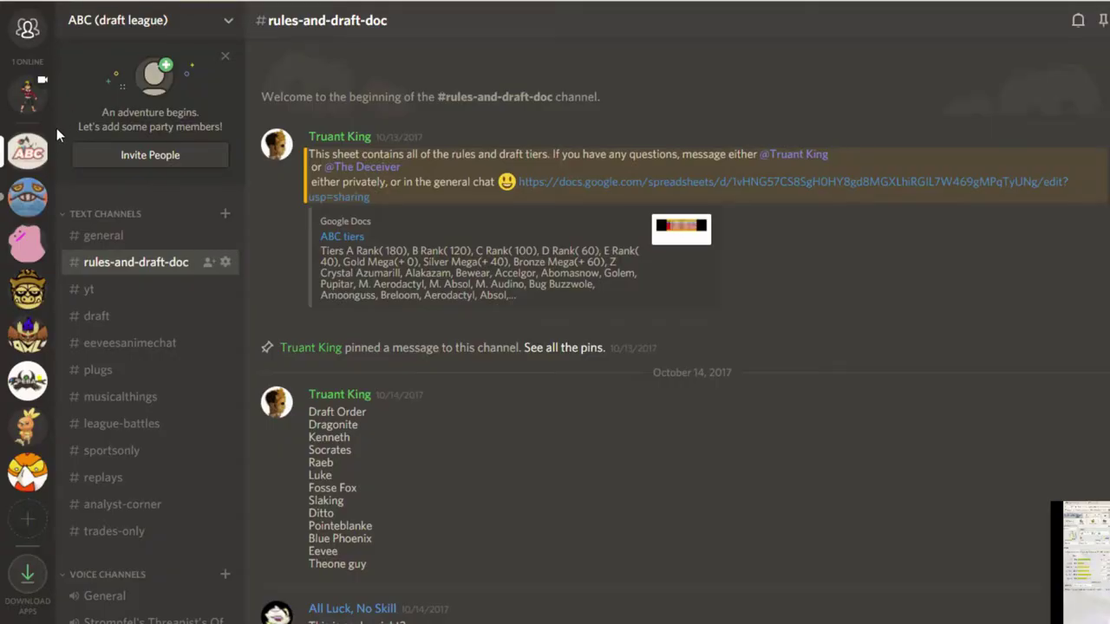
Select the league member's avatar in Discord's DM column to join their screen-share call.
left_click(27, 94)
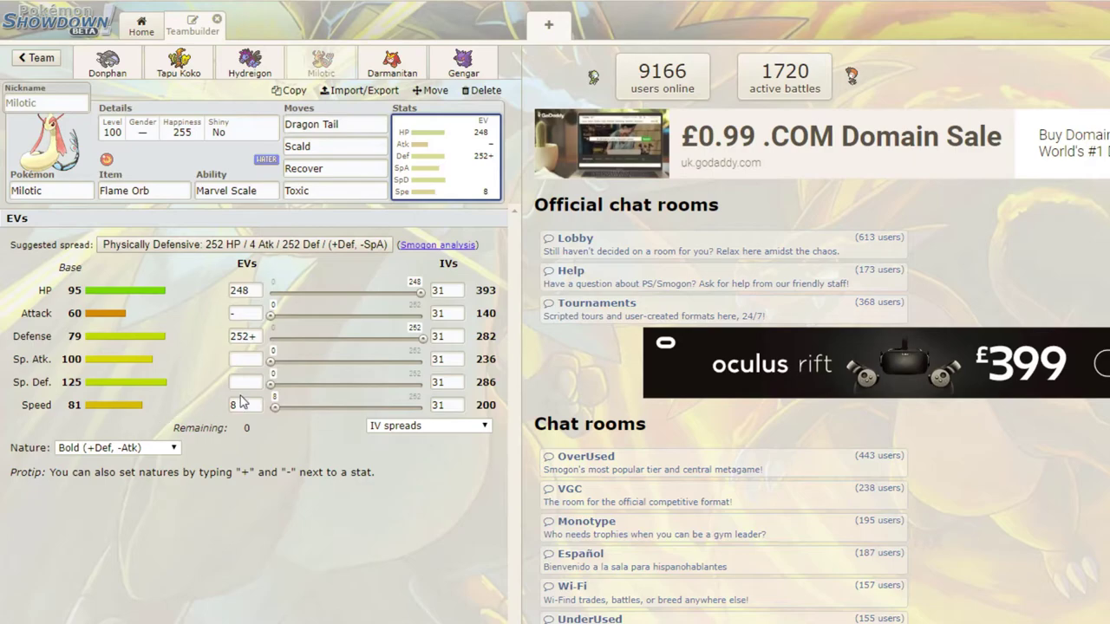
Enter Milotic's EVs as 12 Speed, 92 Sp. Atk and 156 Defense.
left_click_drag(245, 404, 221, 407)
type("12")
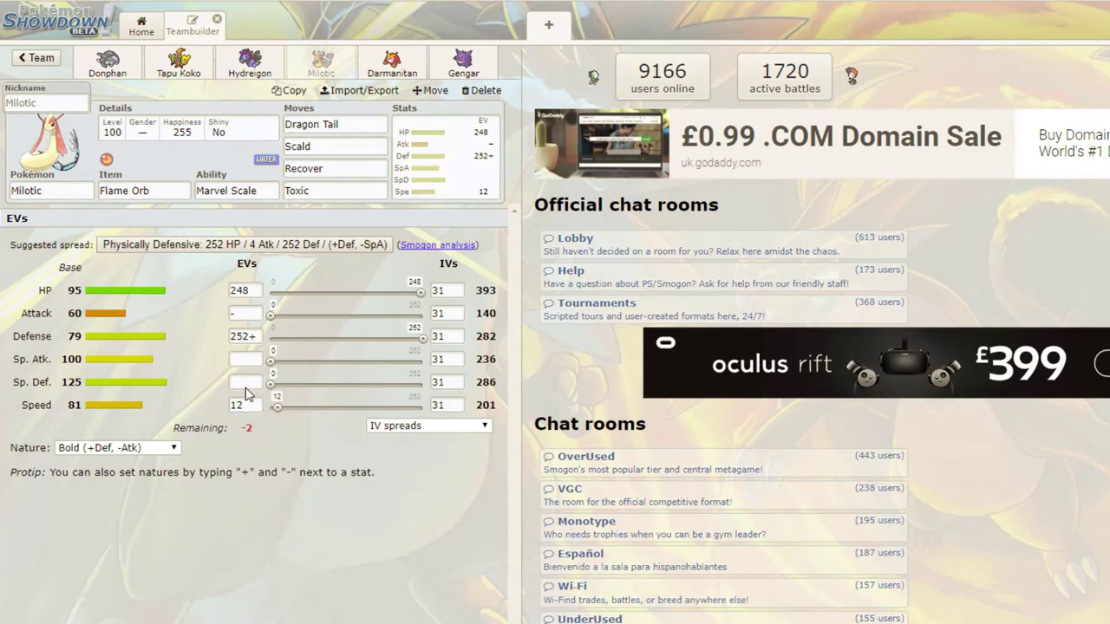
left_click(243, 358)
type("92")
left_click(288, 282)
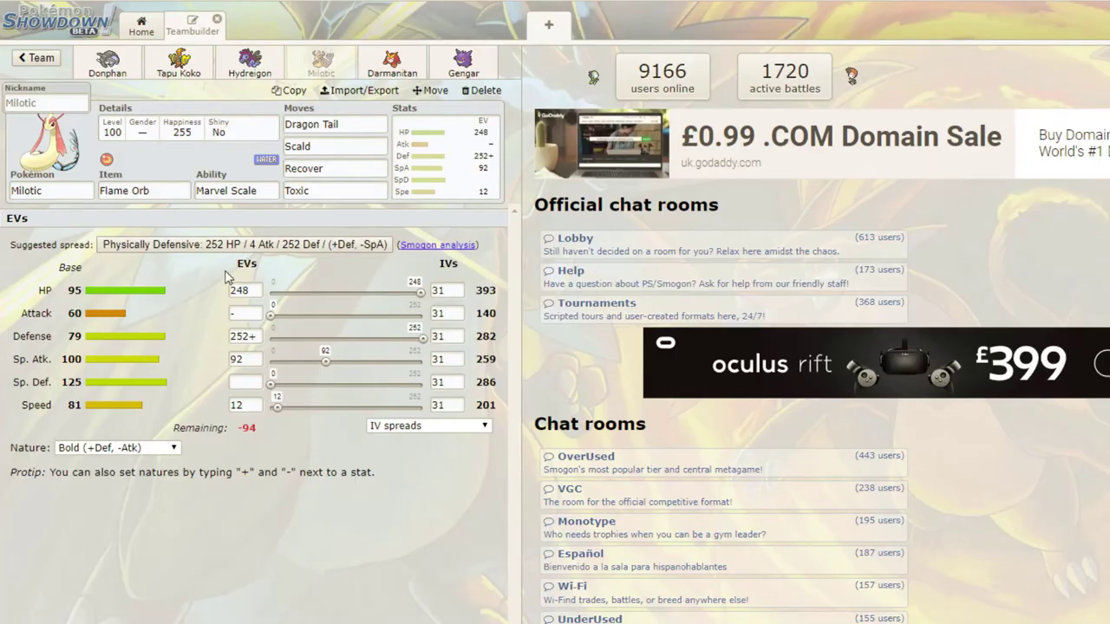
triple_click(232, 335)
type("156")
left_click(302, 517)
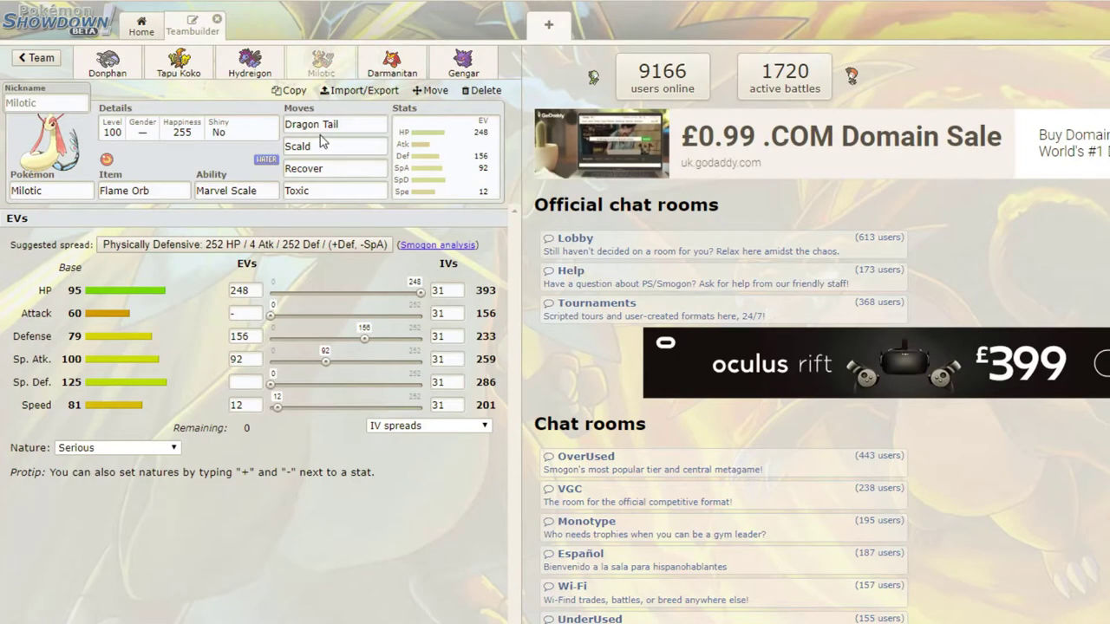
Set Milotic's nature to Bold.
left_click(169, 458)
left_click(177, 521)
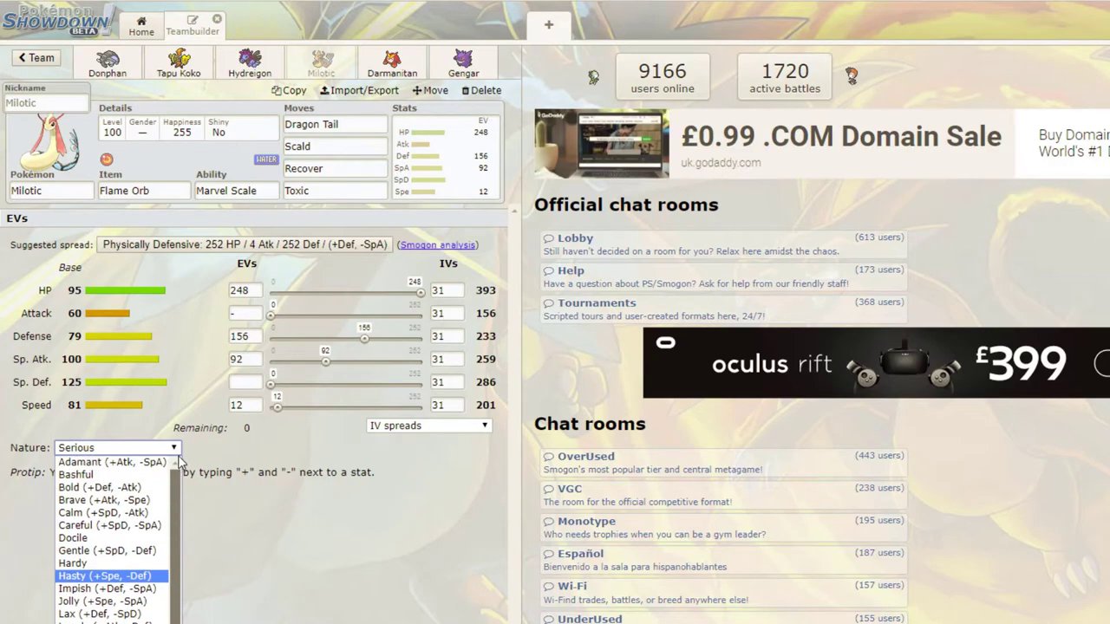
left_click(141, 490)
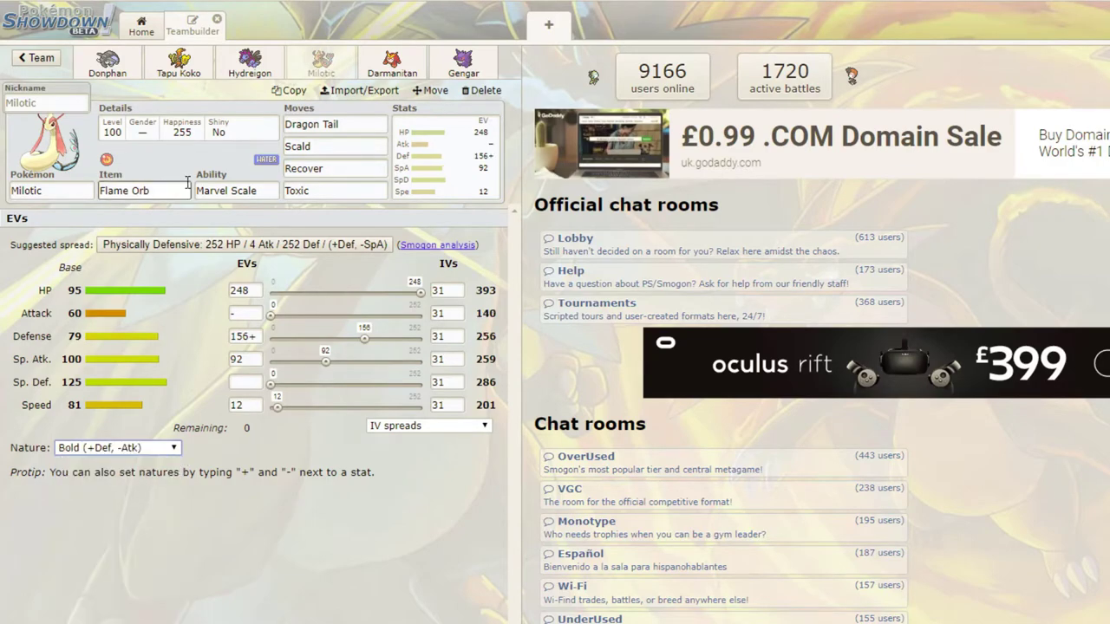
Switch to Darmanitan and give it a Choice Scarf as its held item.
left_click(391, 70)
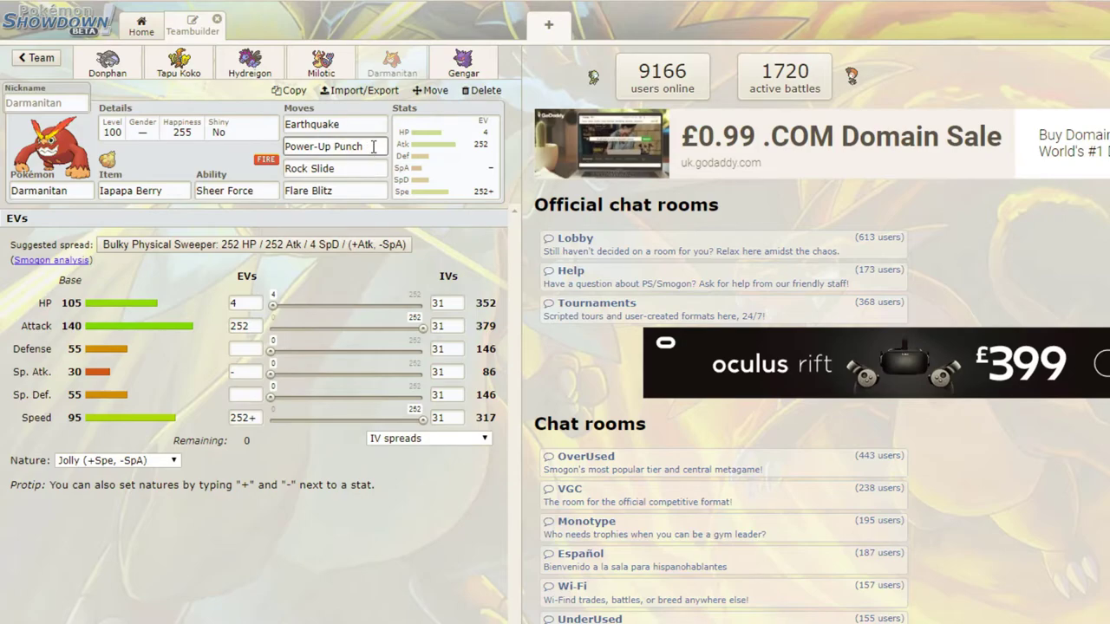
left_click(374, 147)
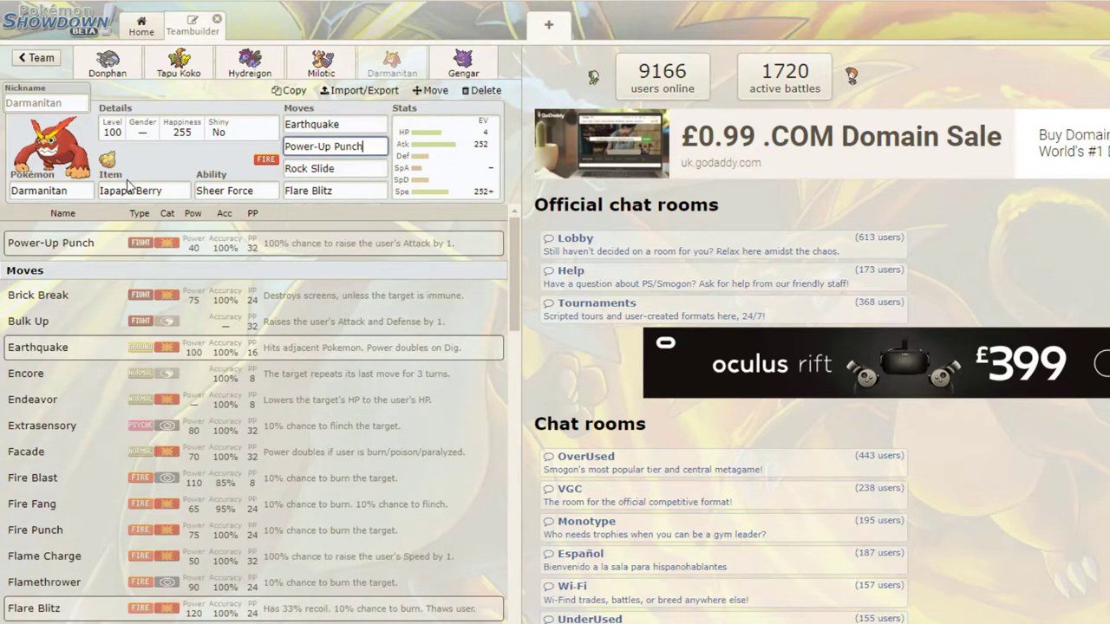
left_click(152, 191)
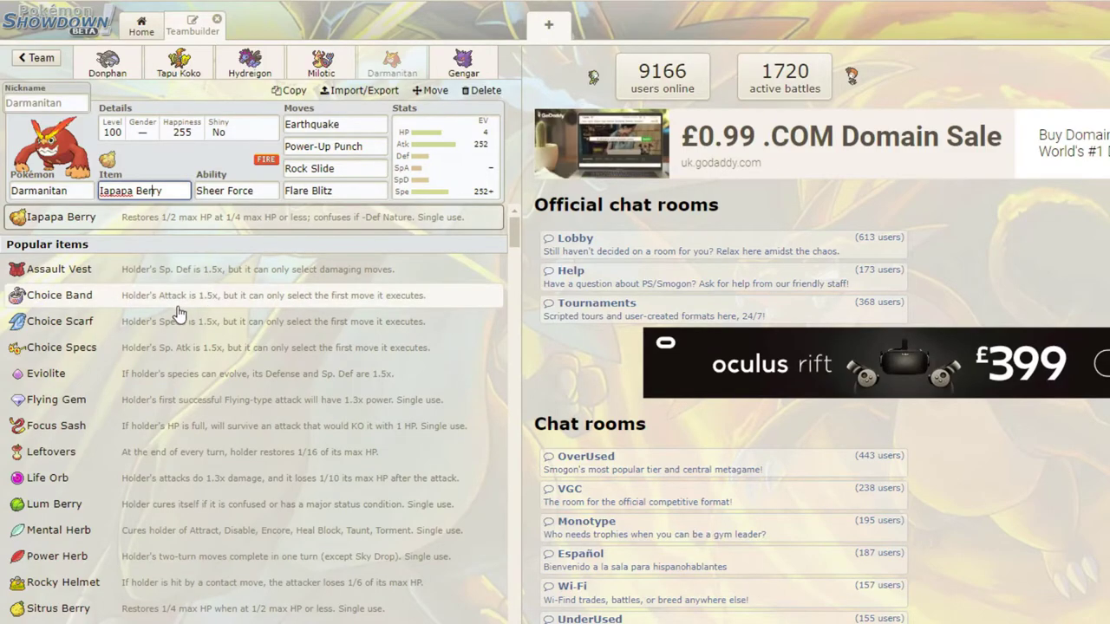
left_click(96, 322)
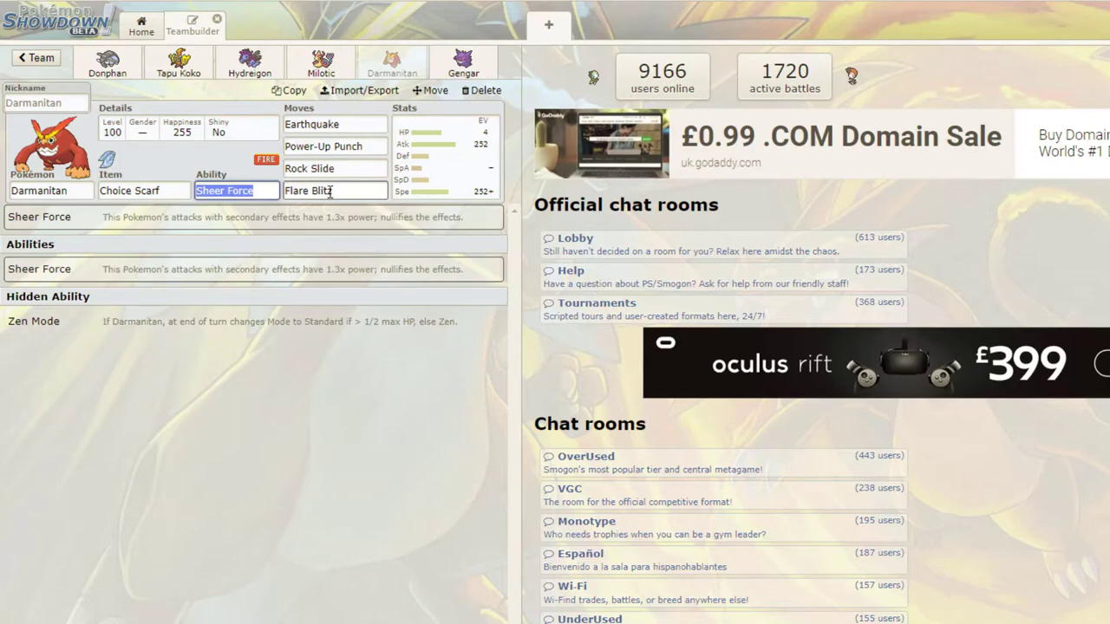
Replace Power-Up Punch with U-turn as Darmanitan's second move.
left_click(346, 145)
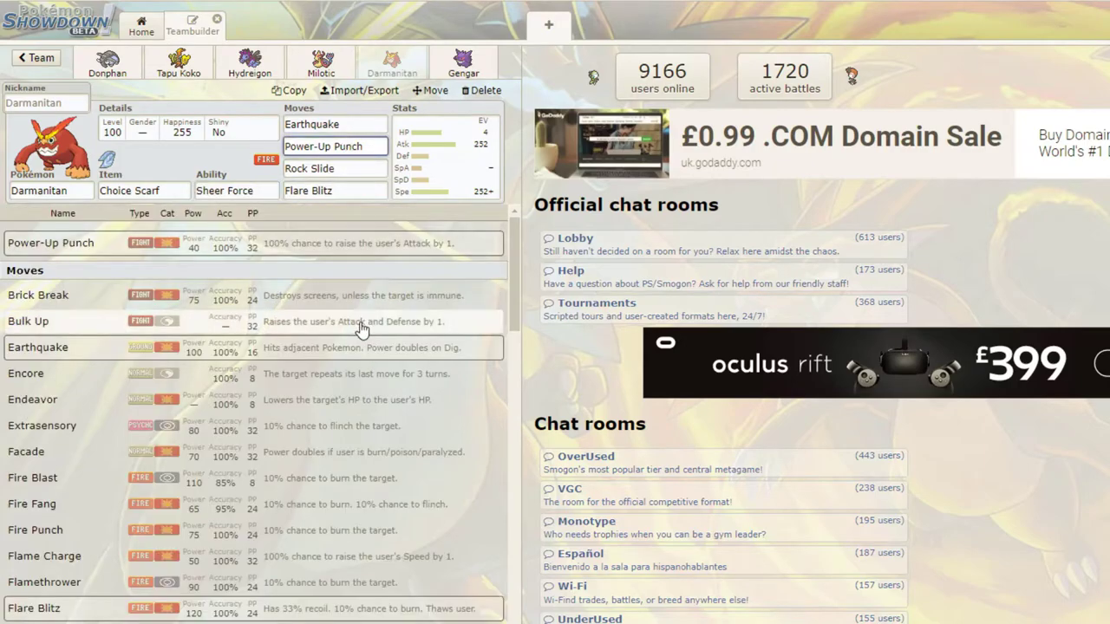
scroll(516, 296, "down", 1)
left_click_drag(517, 300, 514, 270)
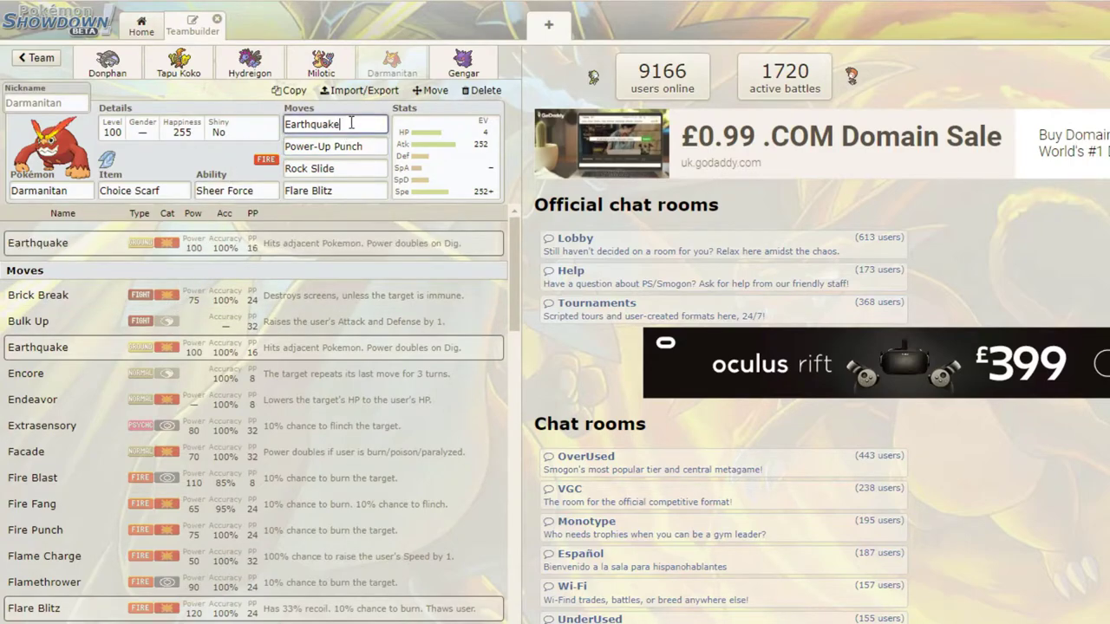
left_click_drag(363, 145, 257, 149)
type("u")
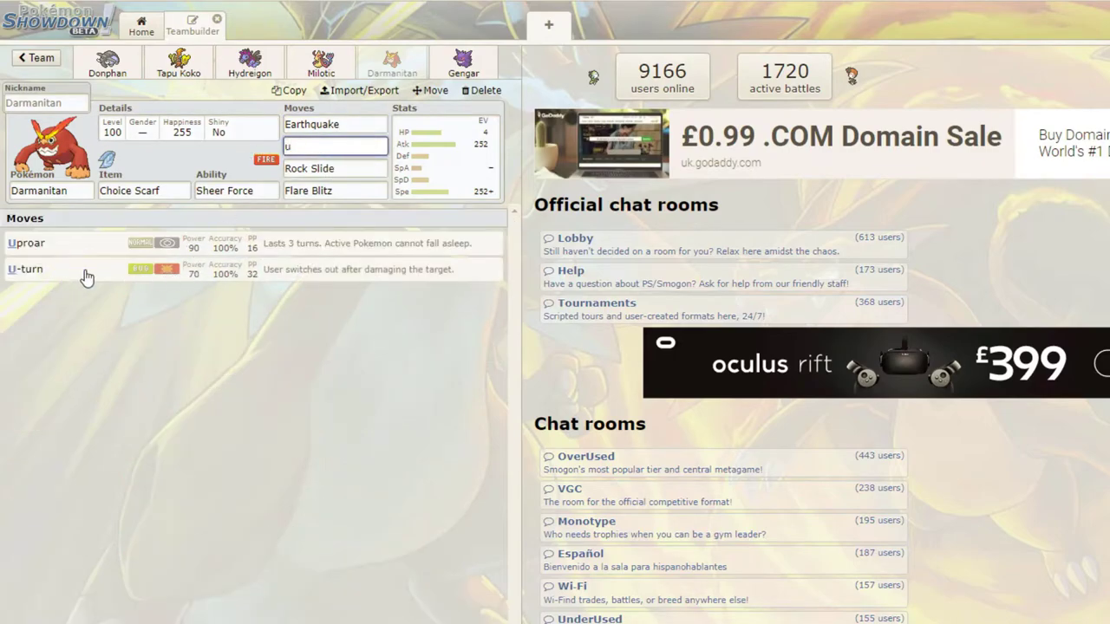
left_click(76, 276)
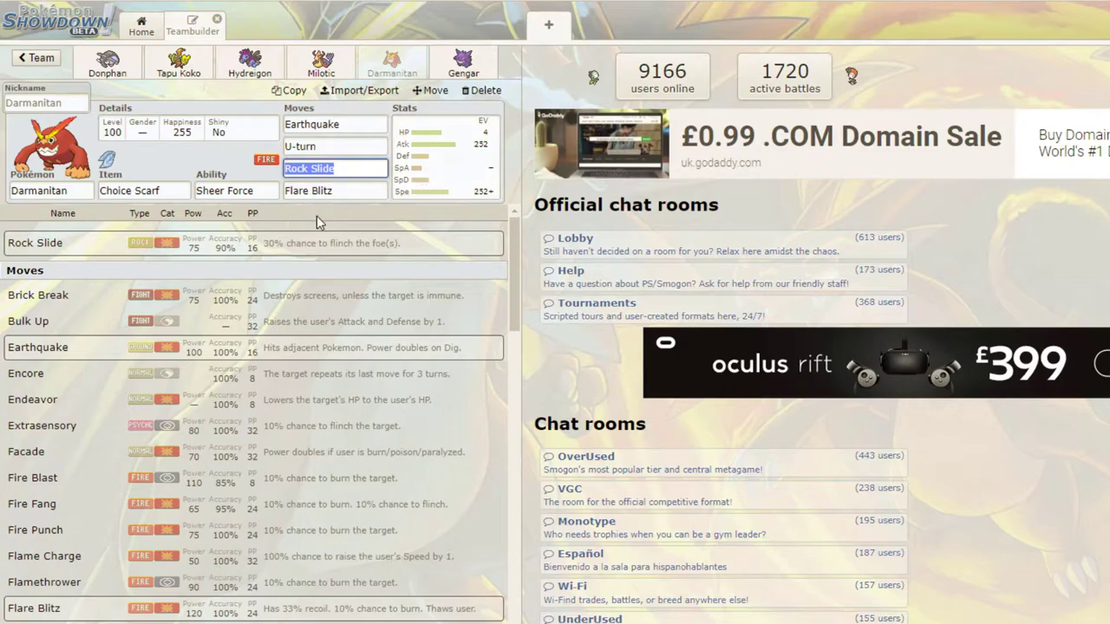
Pick Return from the move list as Darmanitan's third move in place of Rock Slide.
scroll(122, 337, "down", 1)
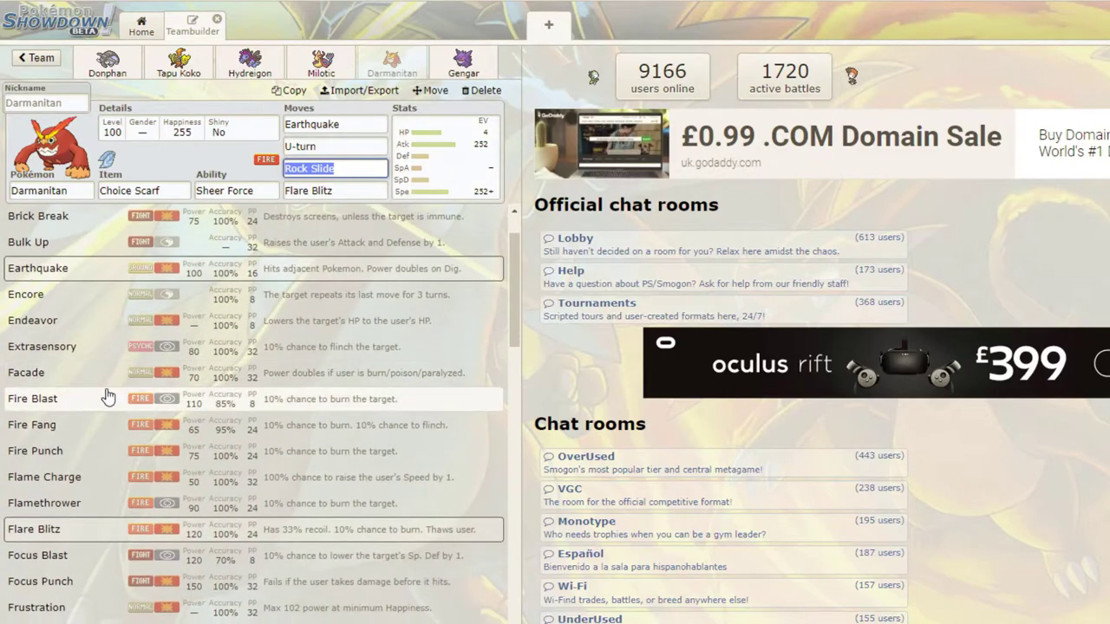
scroll(107, 393, "down", 2)
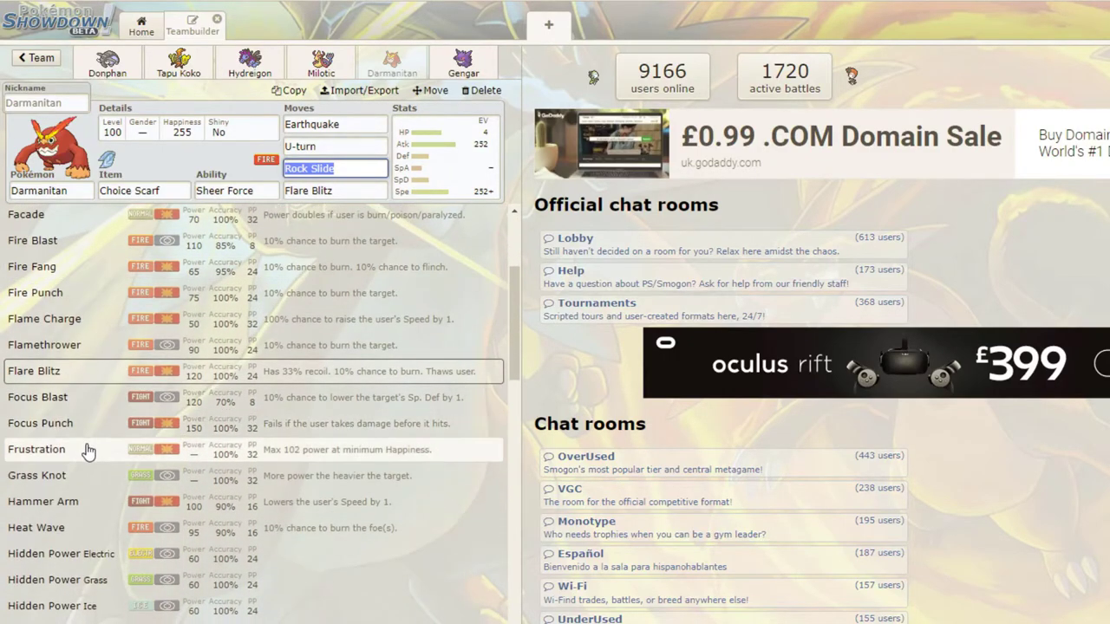
scroll(89, 449, "down", 2)
scroll(87, 448, "down", 2)
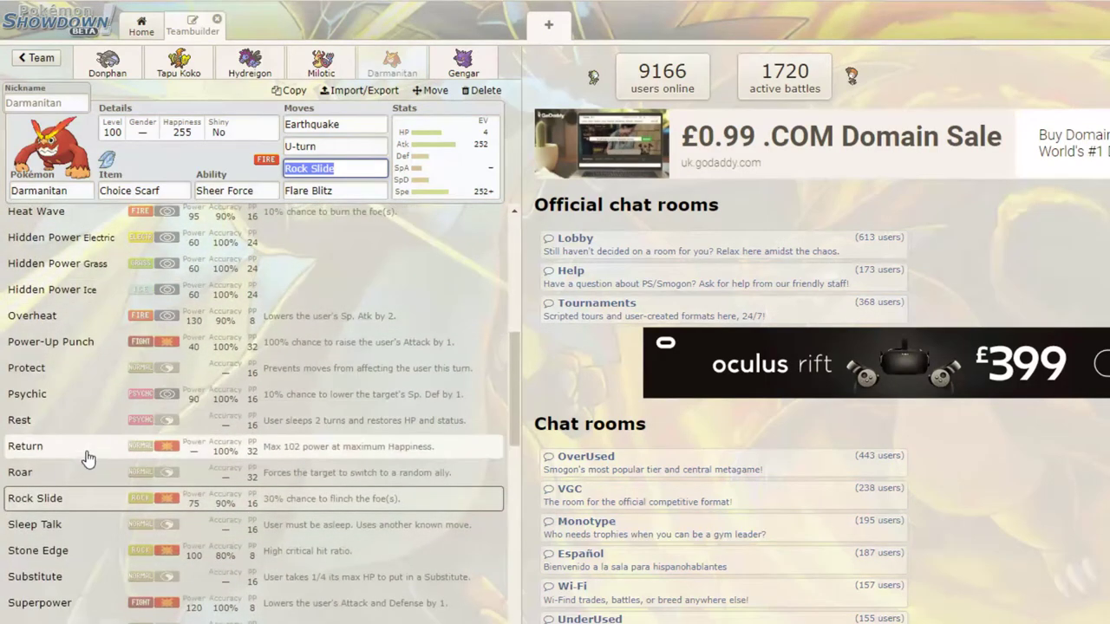
scroll(100, 564, "down", 2)
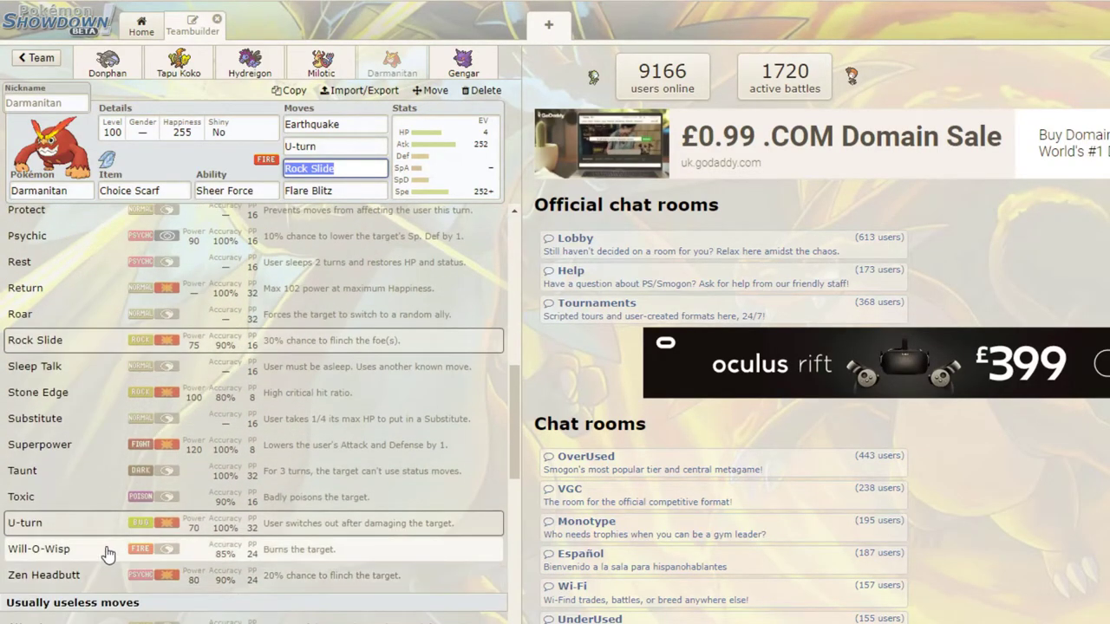
scroll(111, 537, "up", 5)
scroll(111, 526, "up", 5)
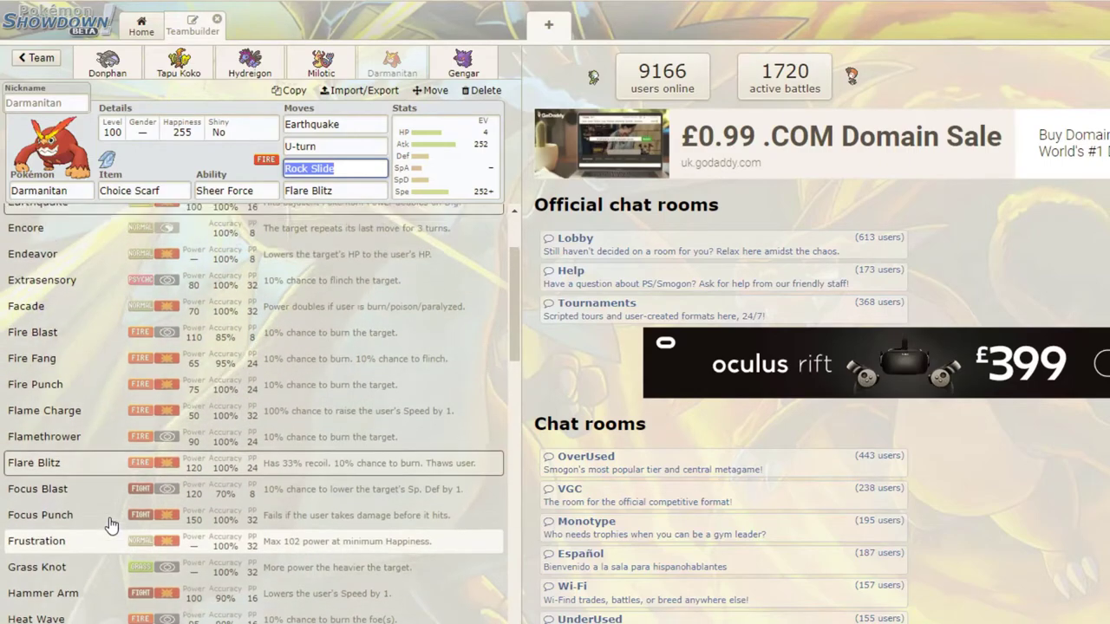
scroll(70, 437, "down", 5)
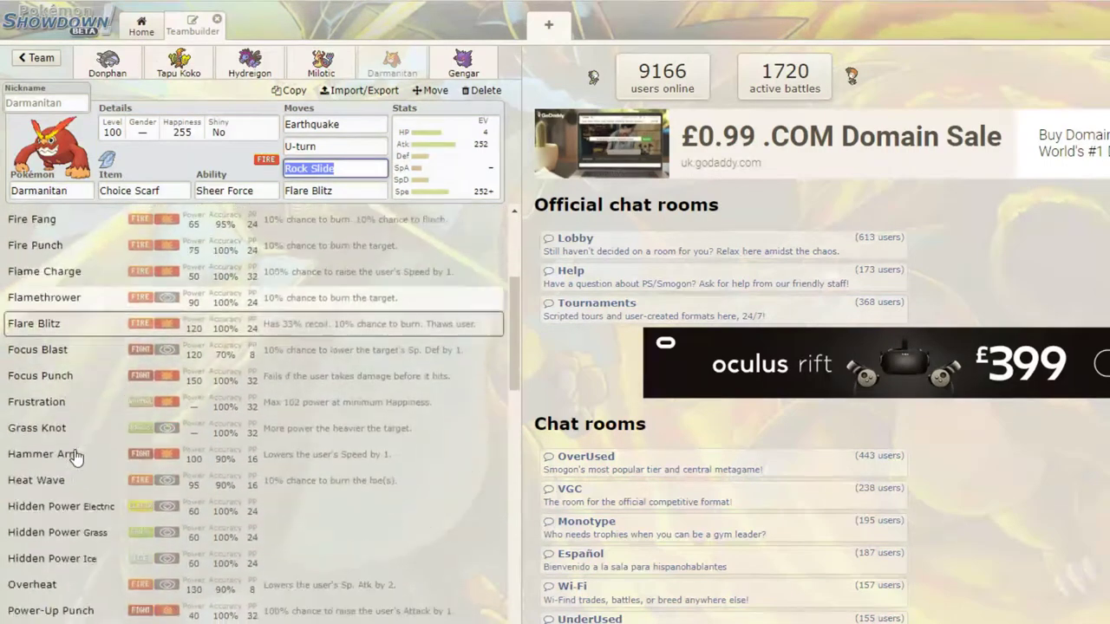
scroll(77, 456, "down", 2)
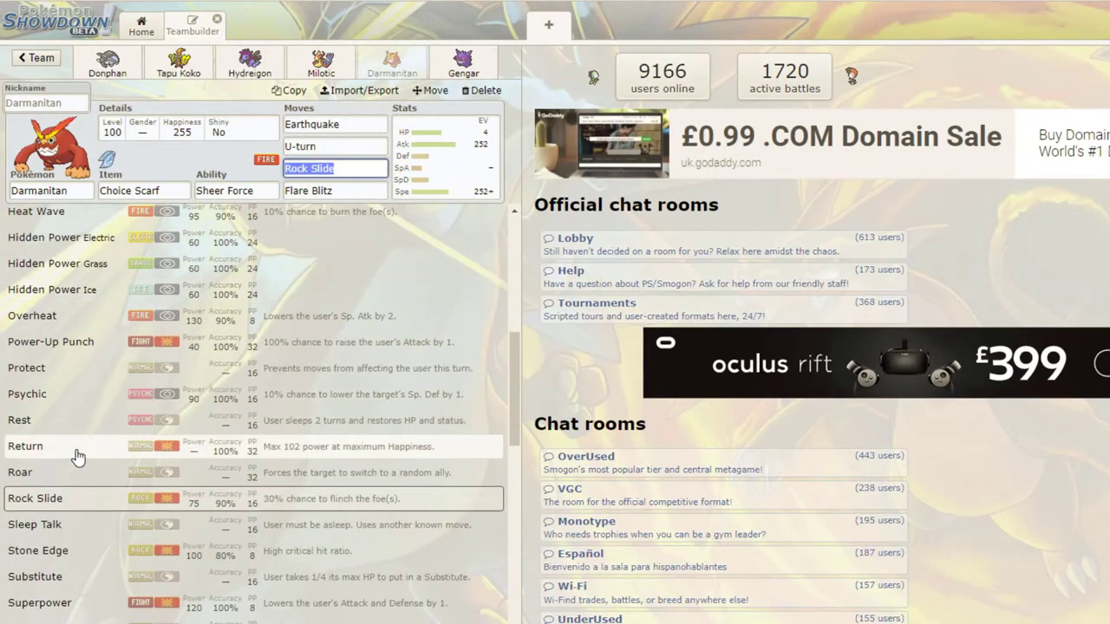
left_click(77, 447)
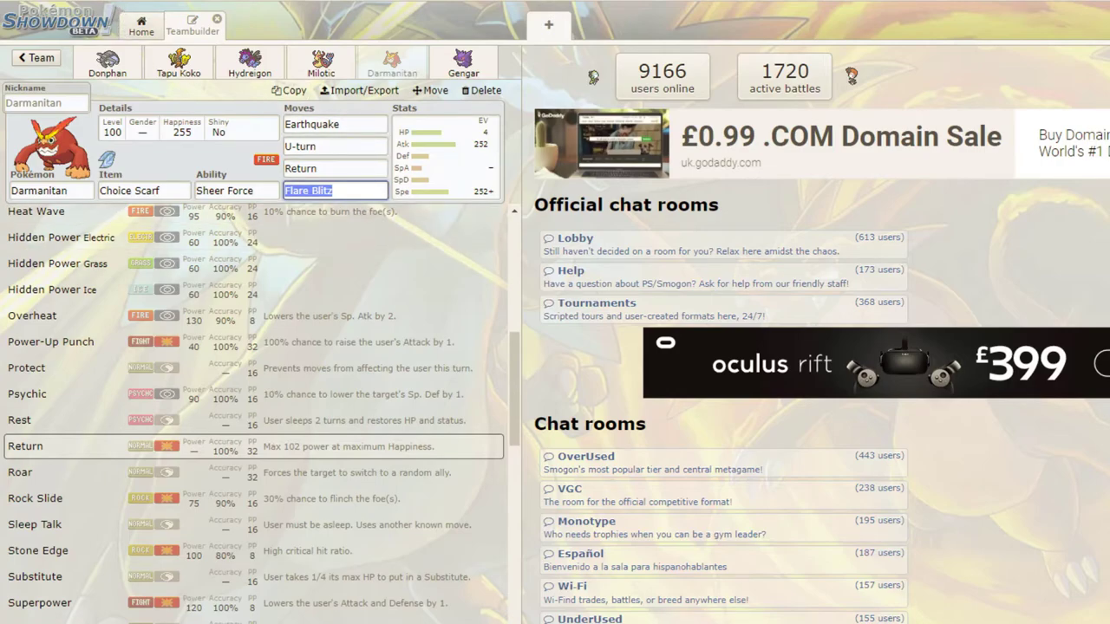
left_click(326, 122)
left_click_drag(513, 360, 518, 232)
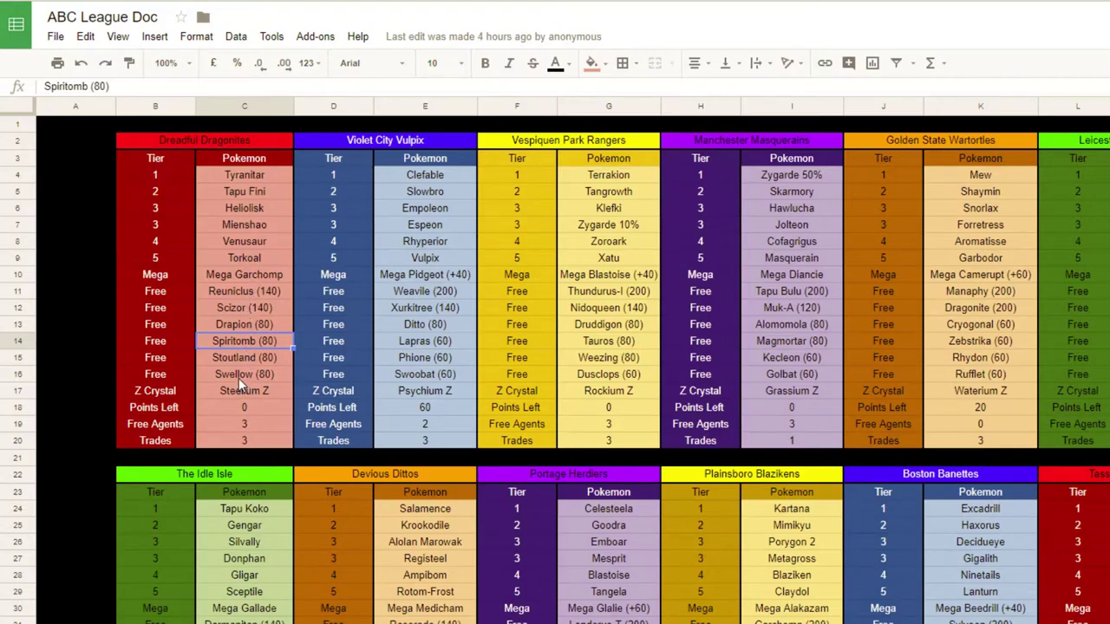
left_click(255, 191)
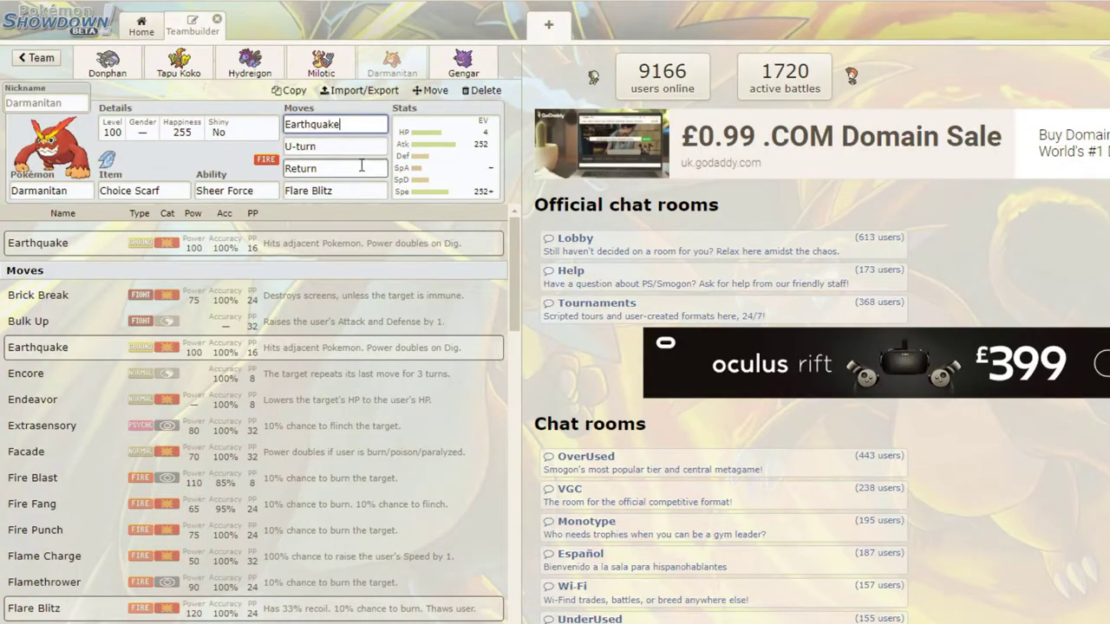
Set Darmanitan's nature to Adamant.
left_click(440, 175)
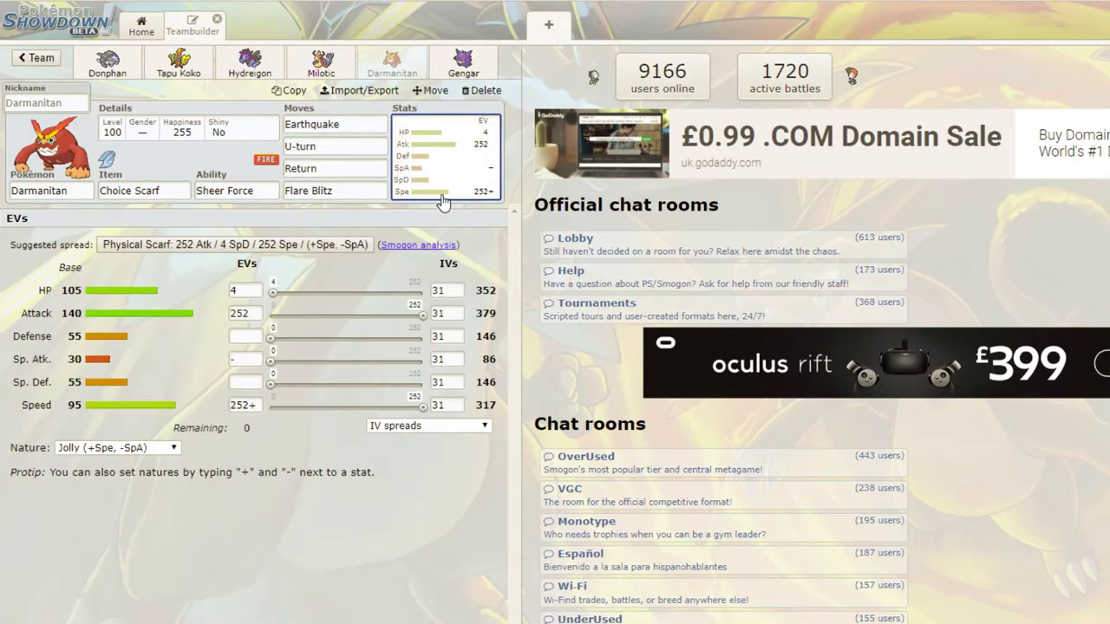
left_click(114, 449)
left_click(138, 462)
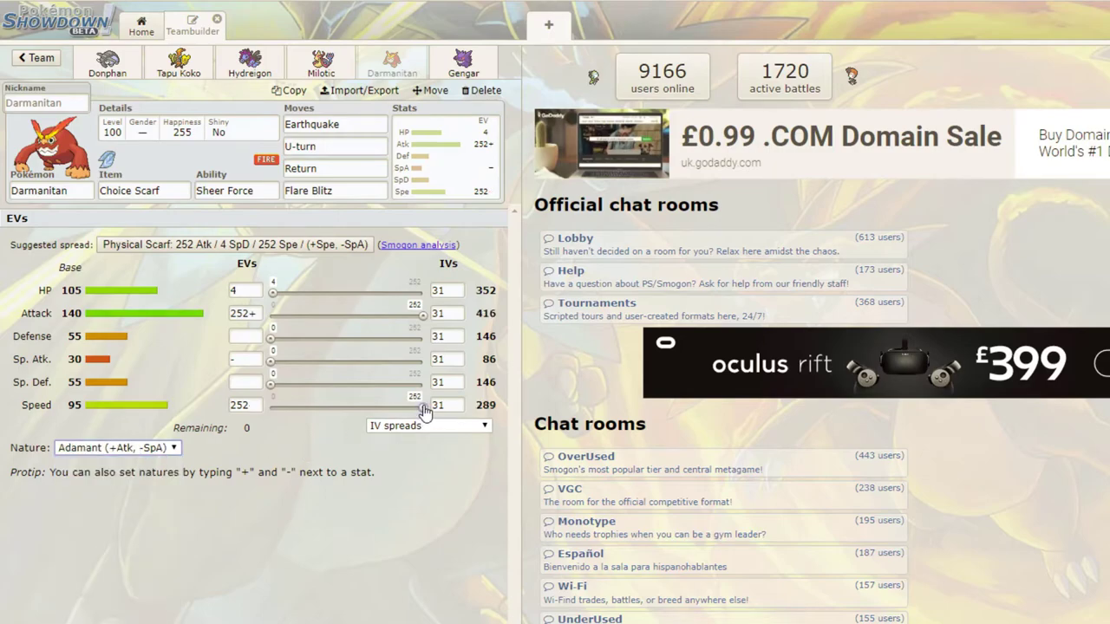
Lower Darmanitan's Speed EVs to 120, remove its HP EVs, and raise Sp. Def to 136.
left_click_drag(424, 410, 342, 410)
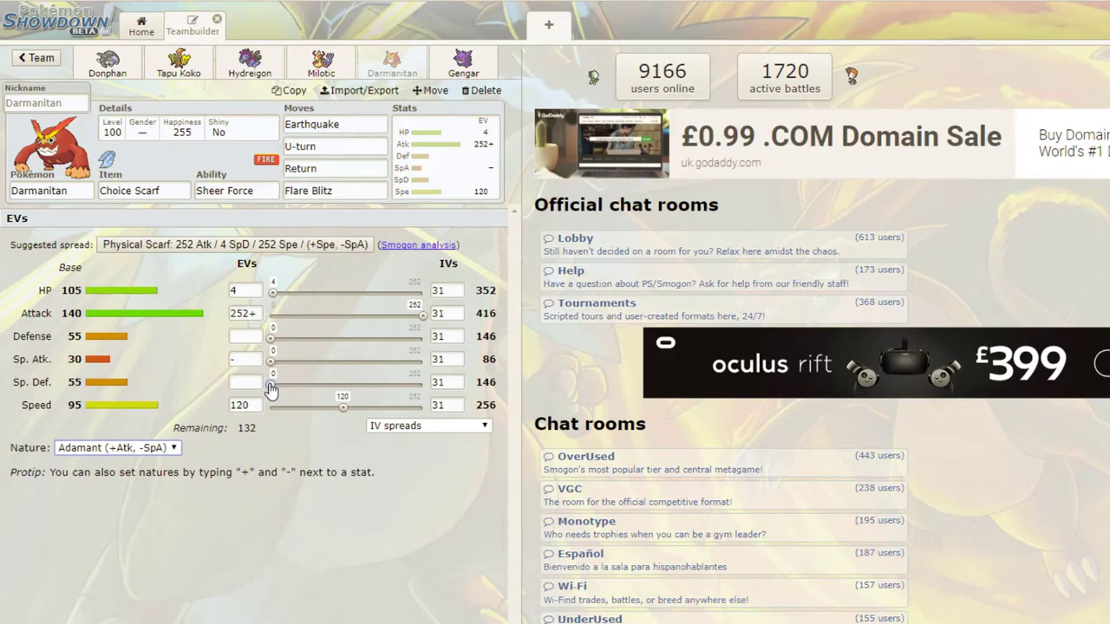
left_click_drag(270, 388, 418, 392)
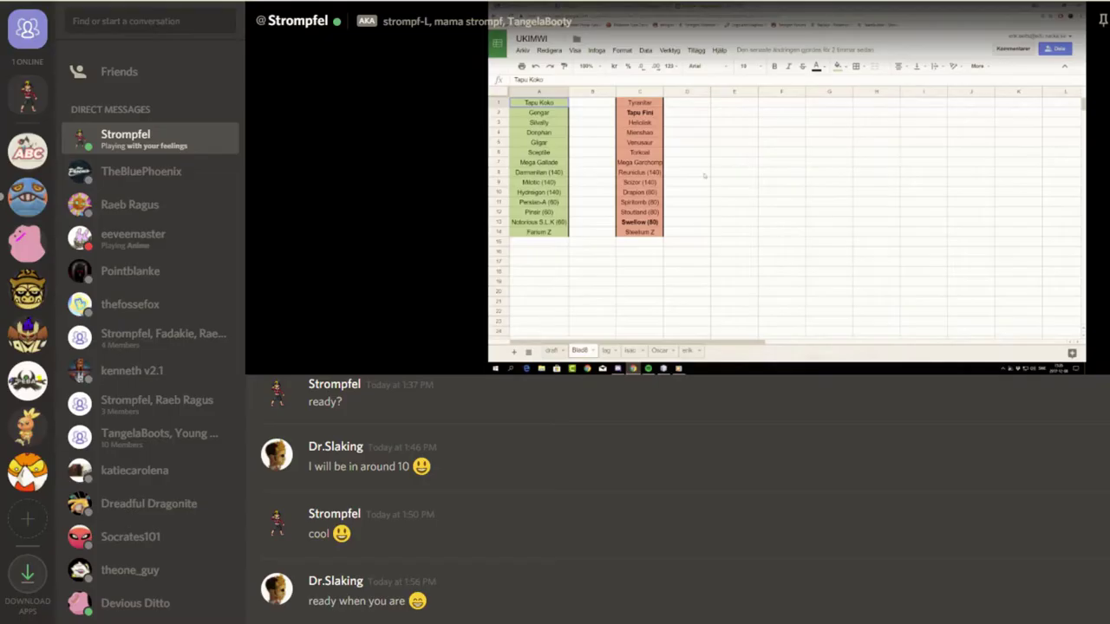
mouse_move(549, 263)
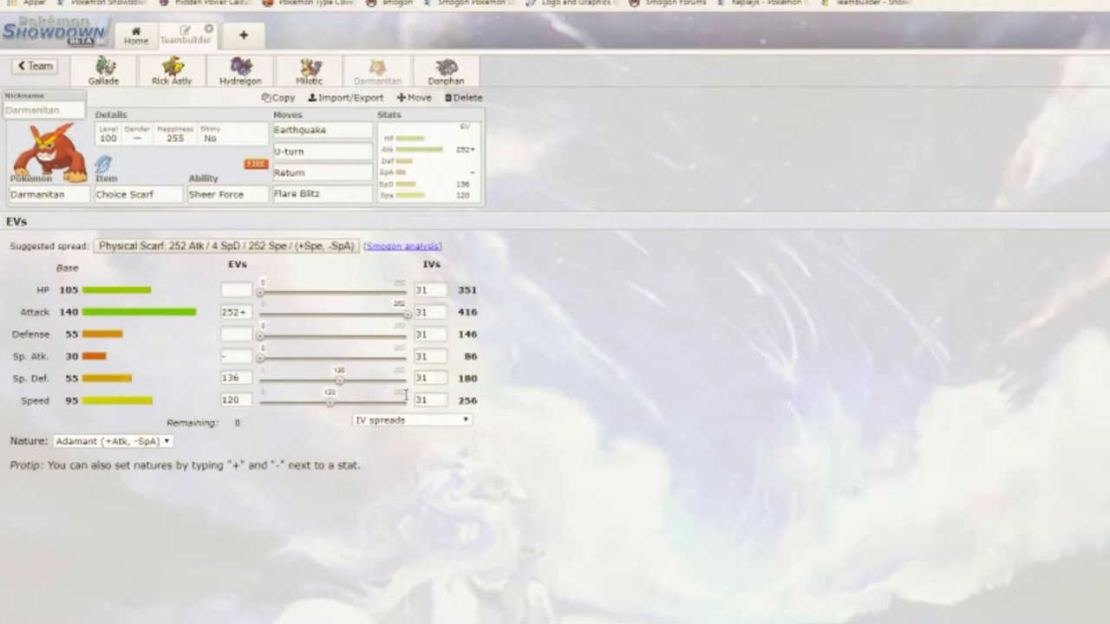
key("Escape")
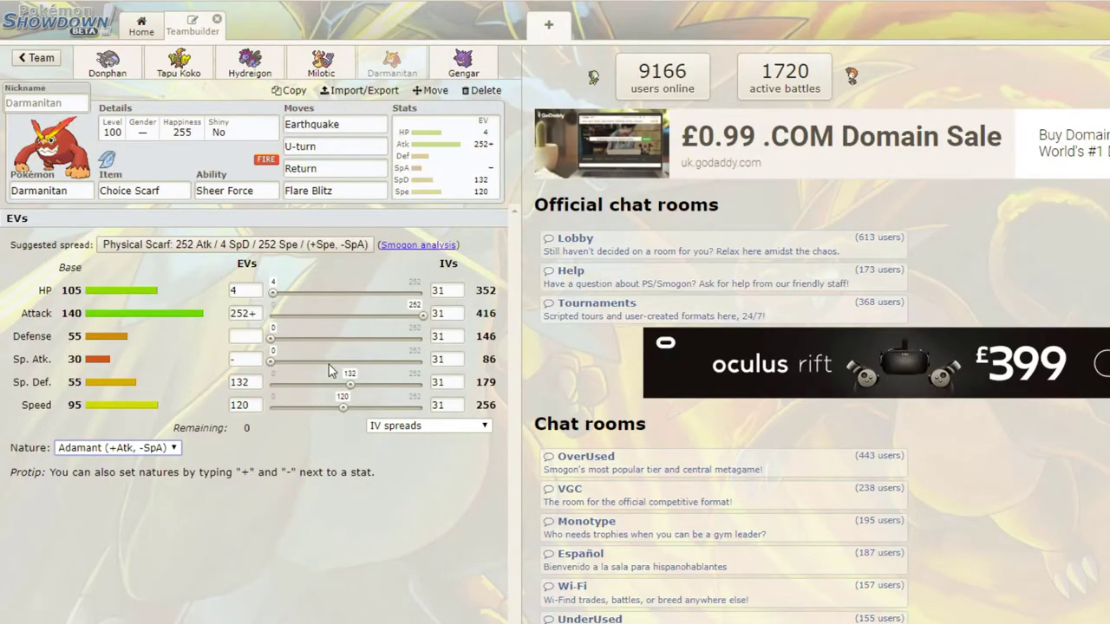
left_click_drag(268, 293, 261, 292)
left_click_drag(351, 388, 353, 388)
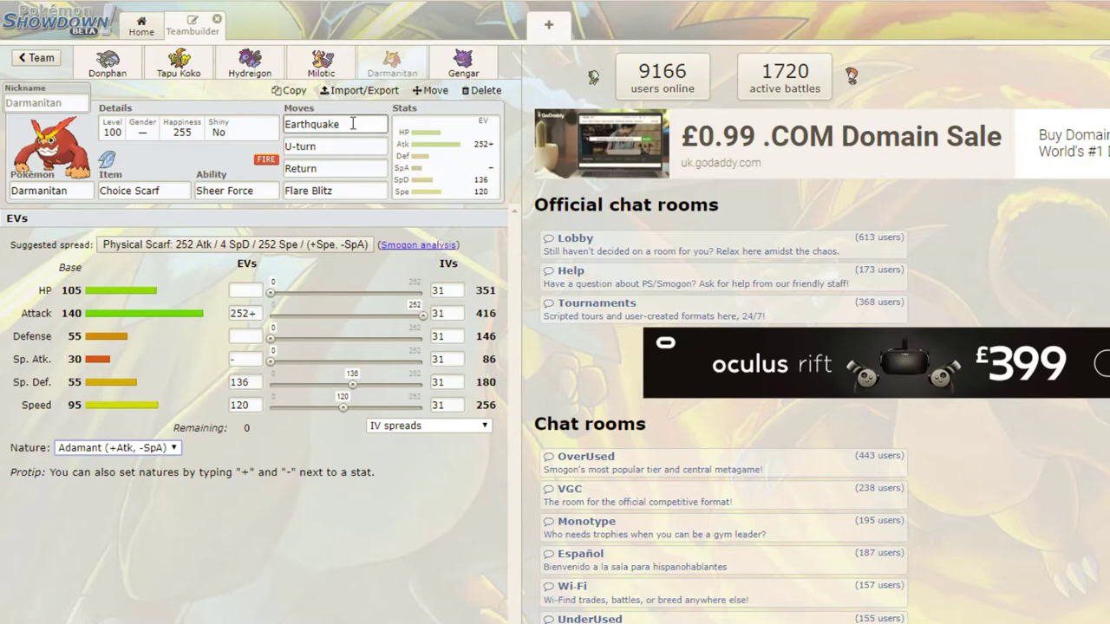
Replace Gengar with Gallade-Mega in the sixth slot and give it Bulk Up as its first move.
left_click(462, 62)
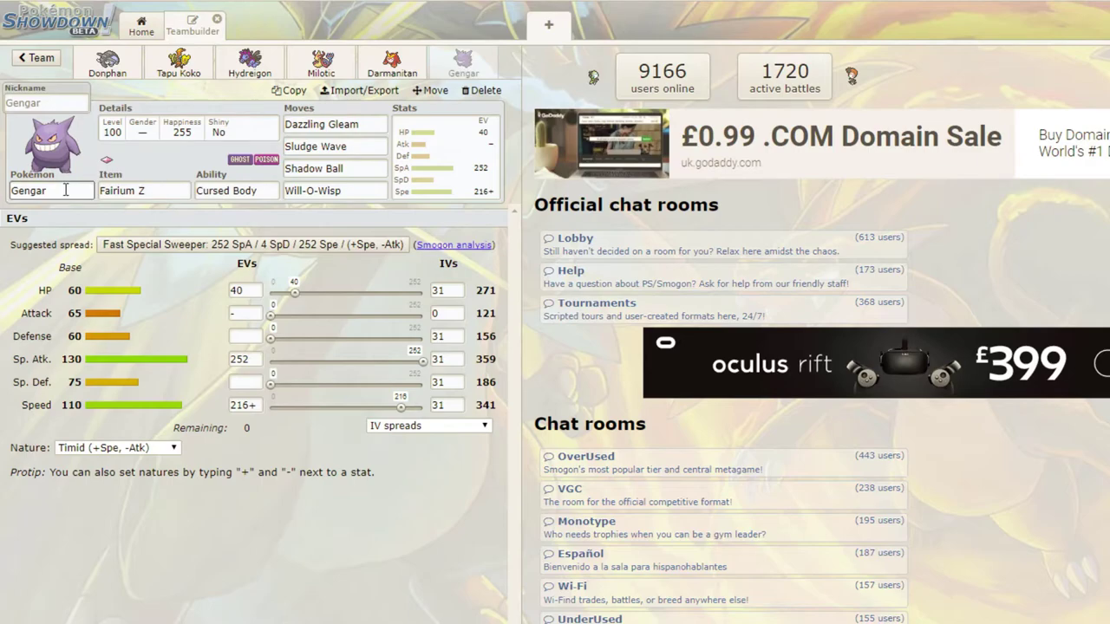
left_click_drag(54, 190, 19, 191)
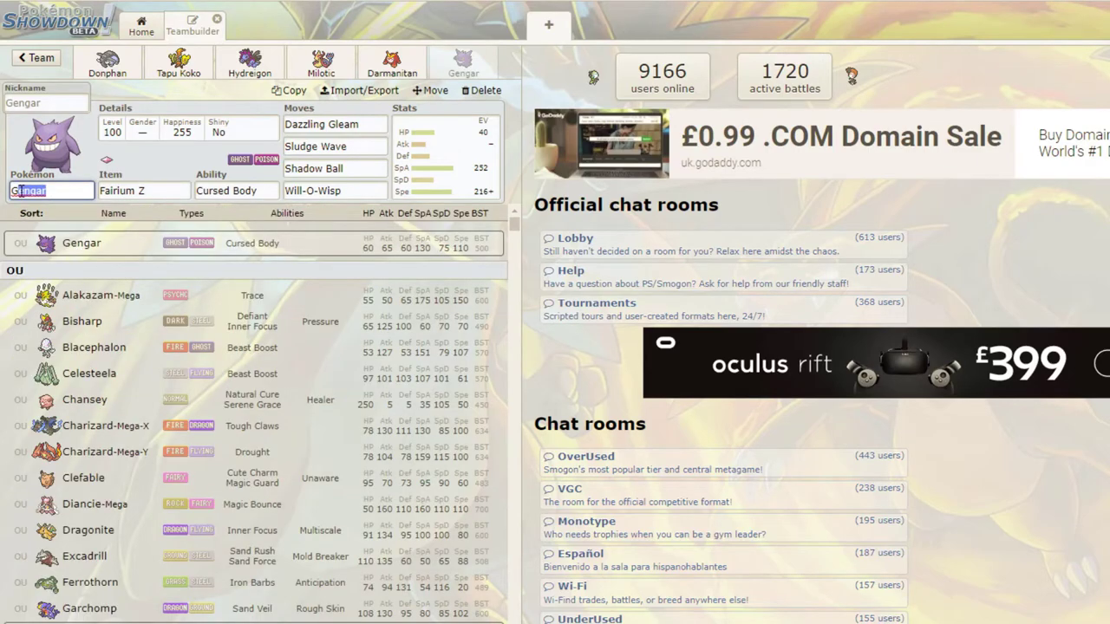
type("all")
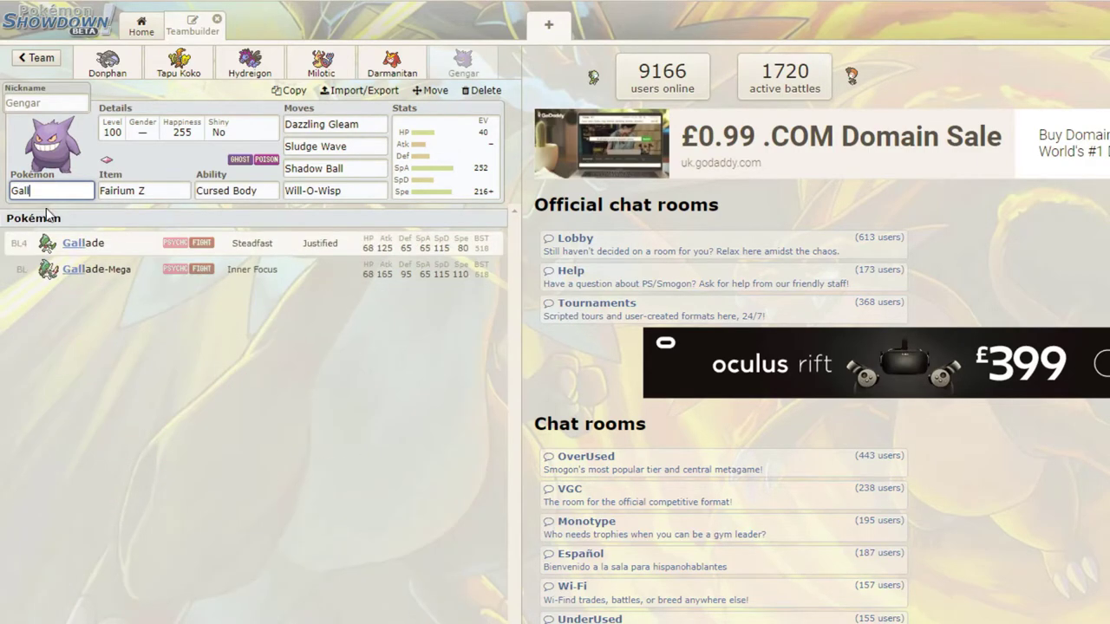
left_click(95, 270)
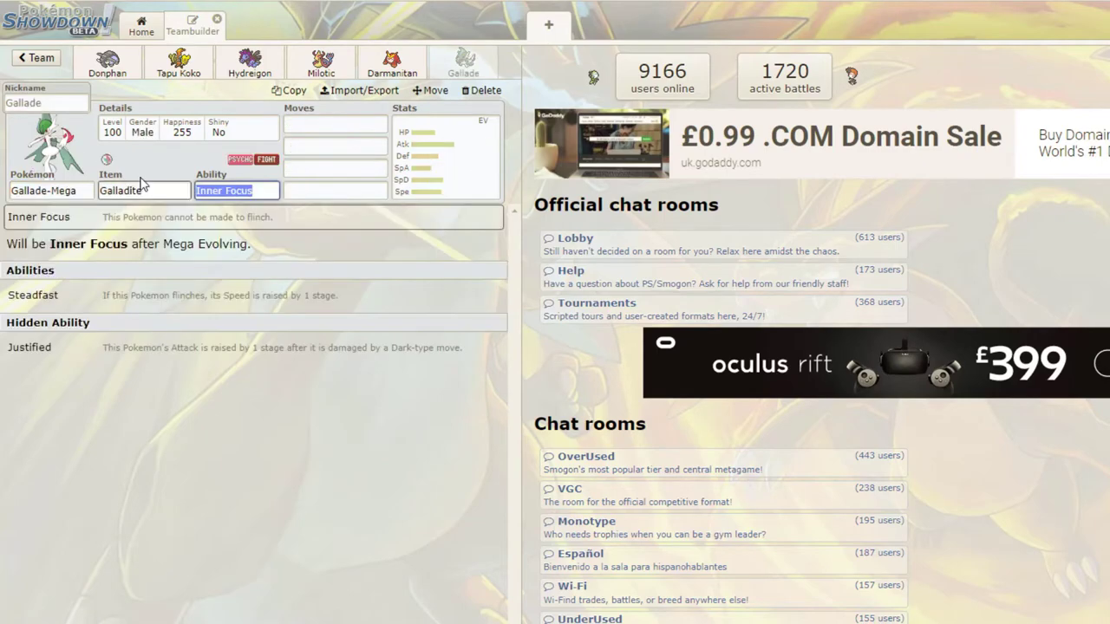
left_click(308, 126)
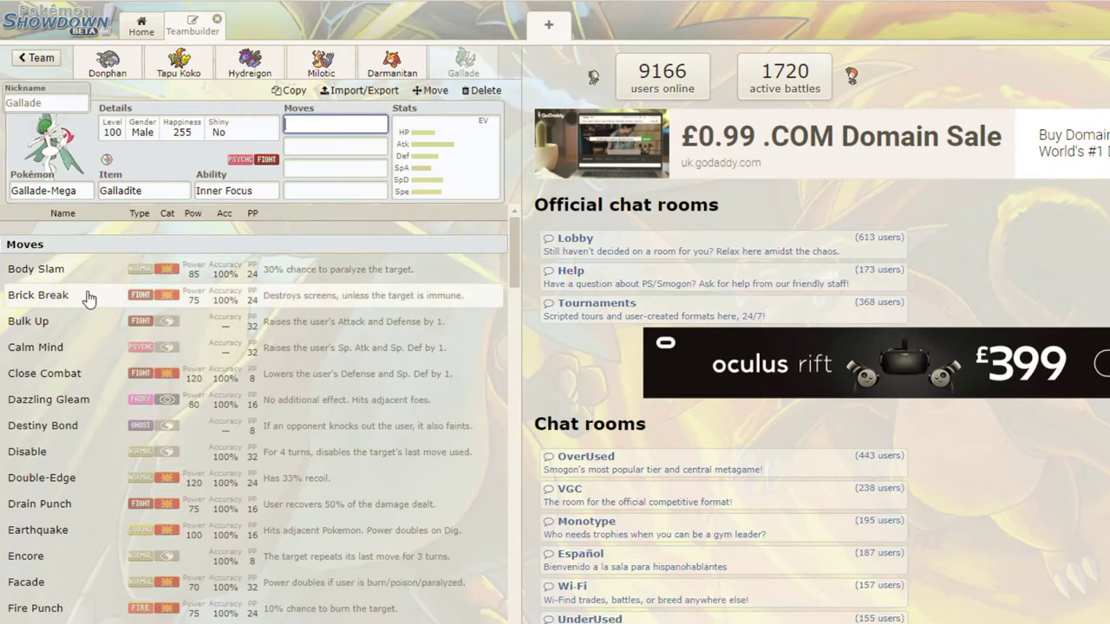
left_click(82, 322)
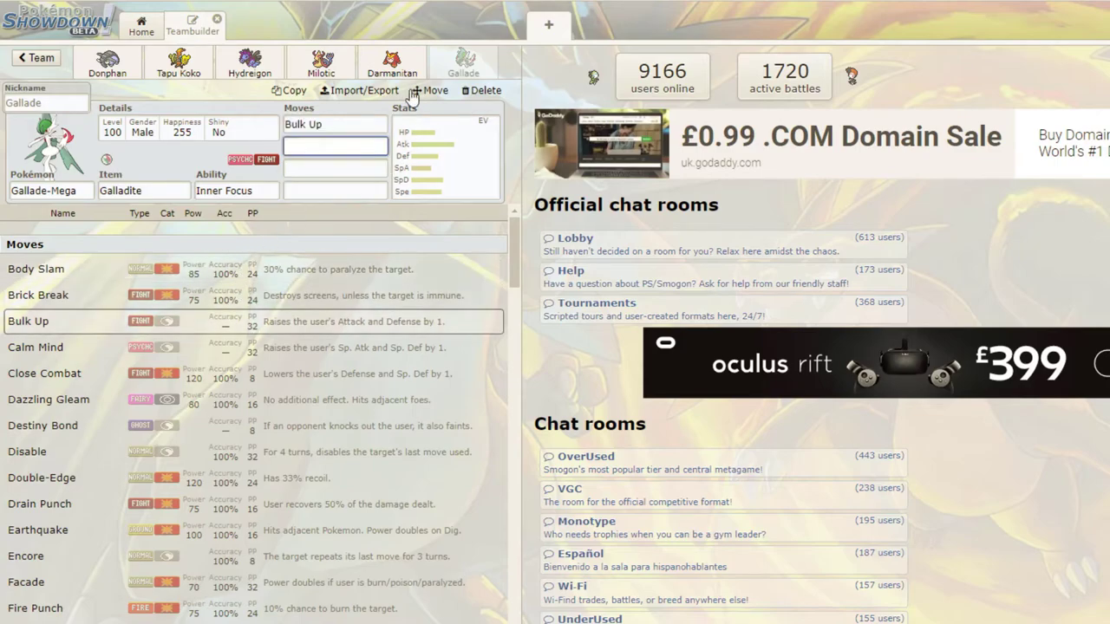
Consult the league spreadsheet, then select Gallade's second move slot in the teambuilder.
left_click(303, 7)
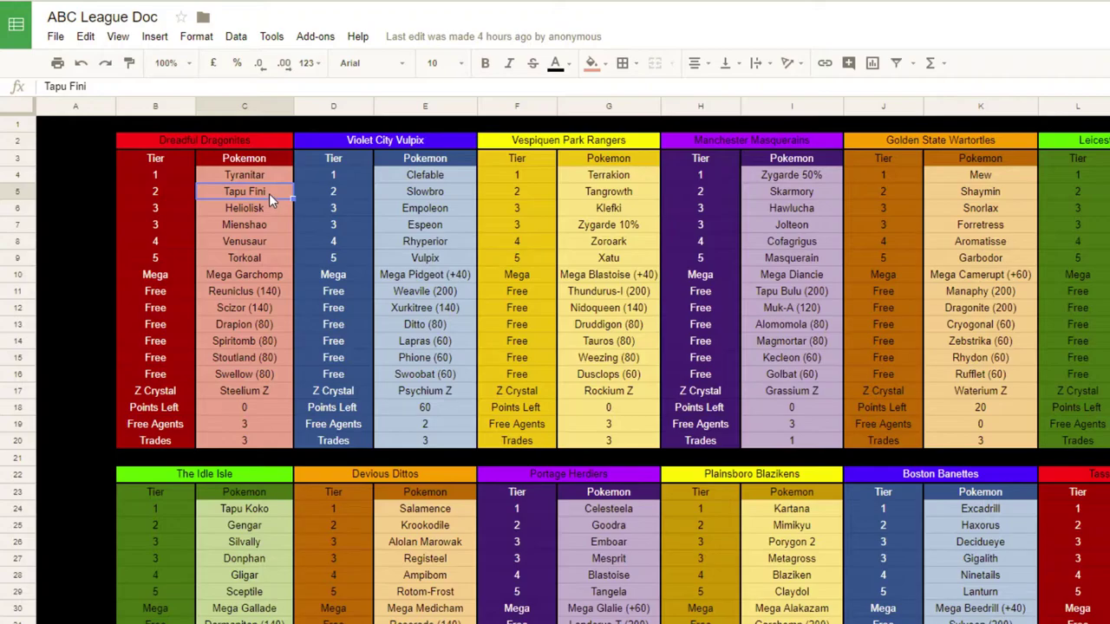
left_click(408, 2)
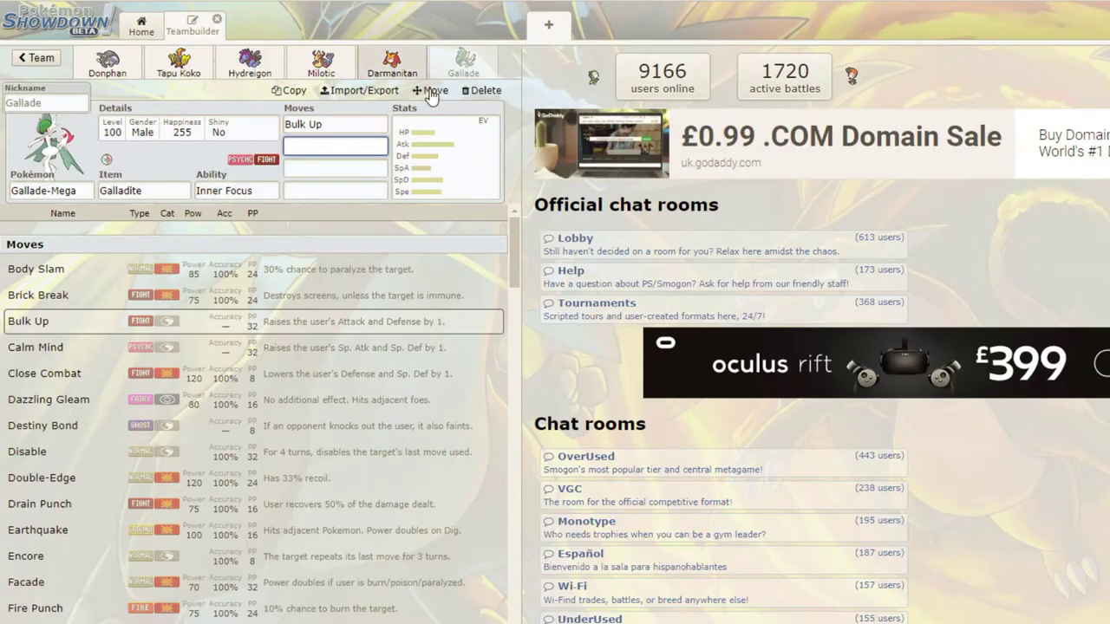
left_click(443, 139)
left_click(321, 146)
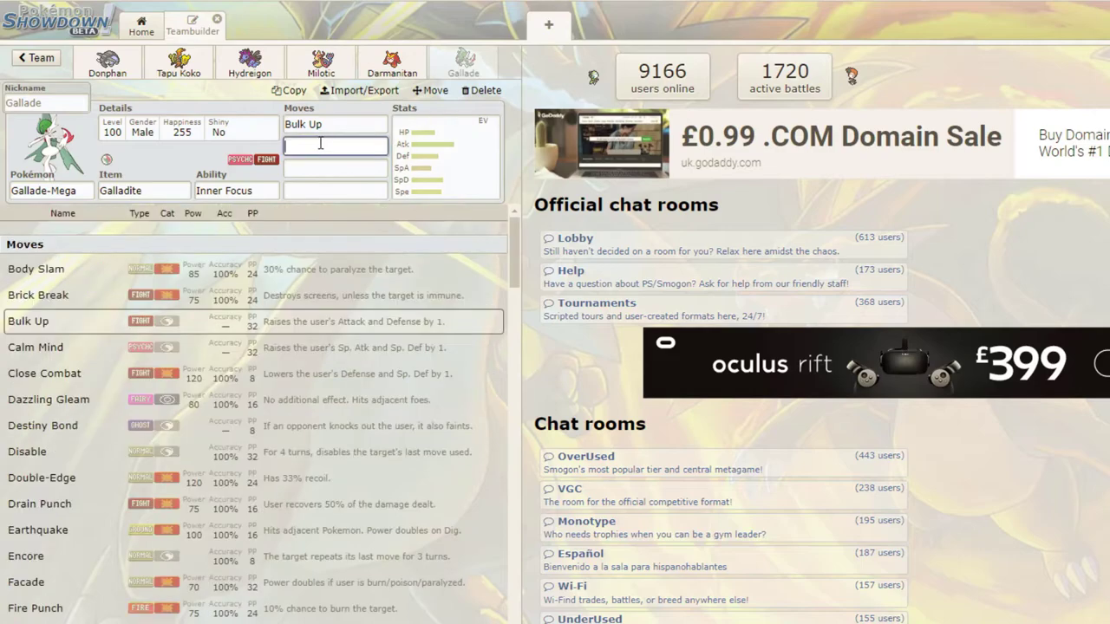
left_click(356, 5)
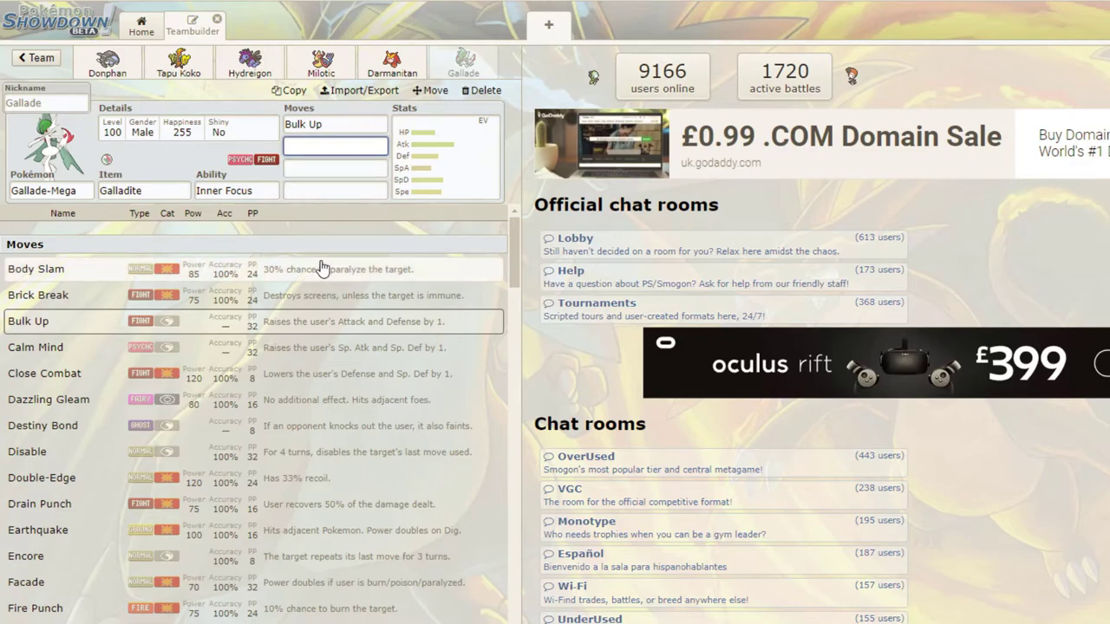
Put Drain Punch in Gallade's second move slot and scroll through the move list.
left_click(54, 505)
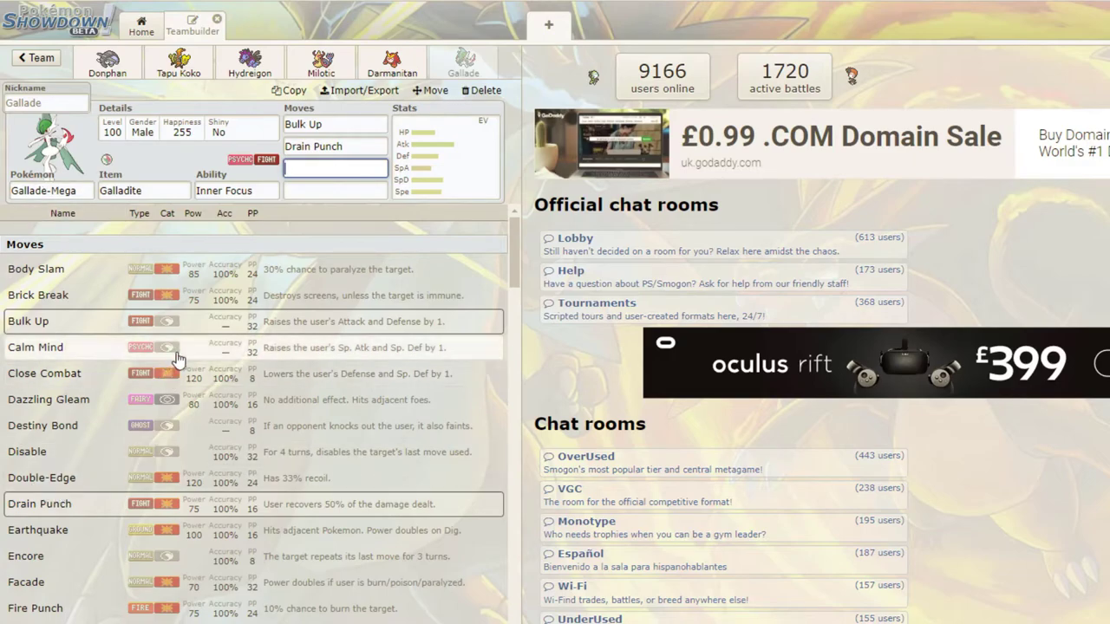
left_click_drag(515, 273, 529, 327)
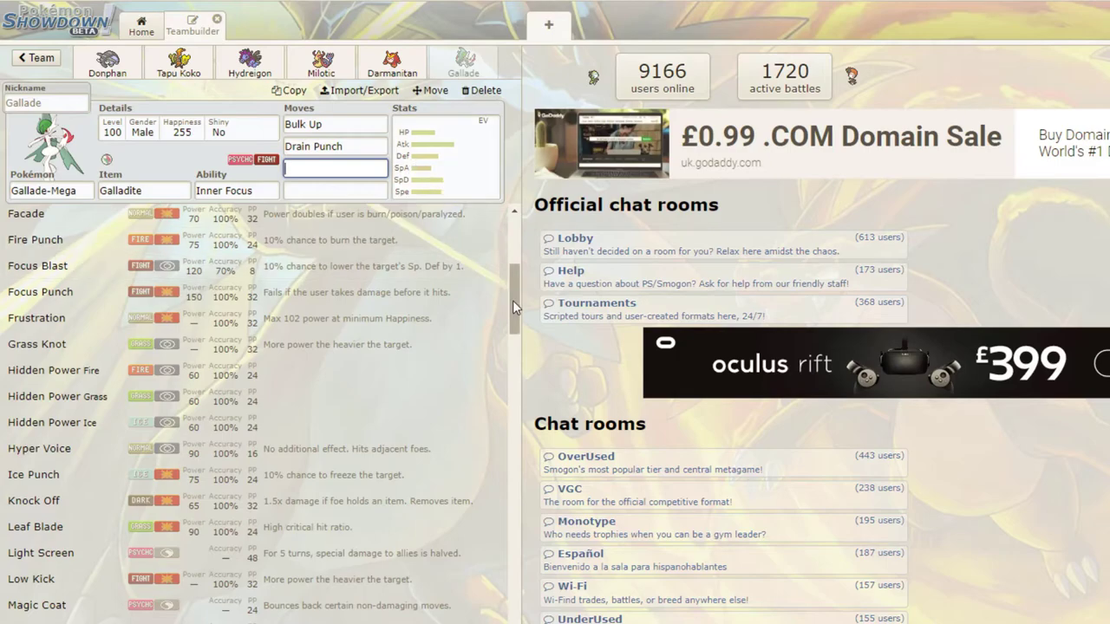
left_click_drag(512, 300, 515, 228)
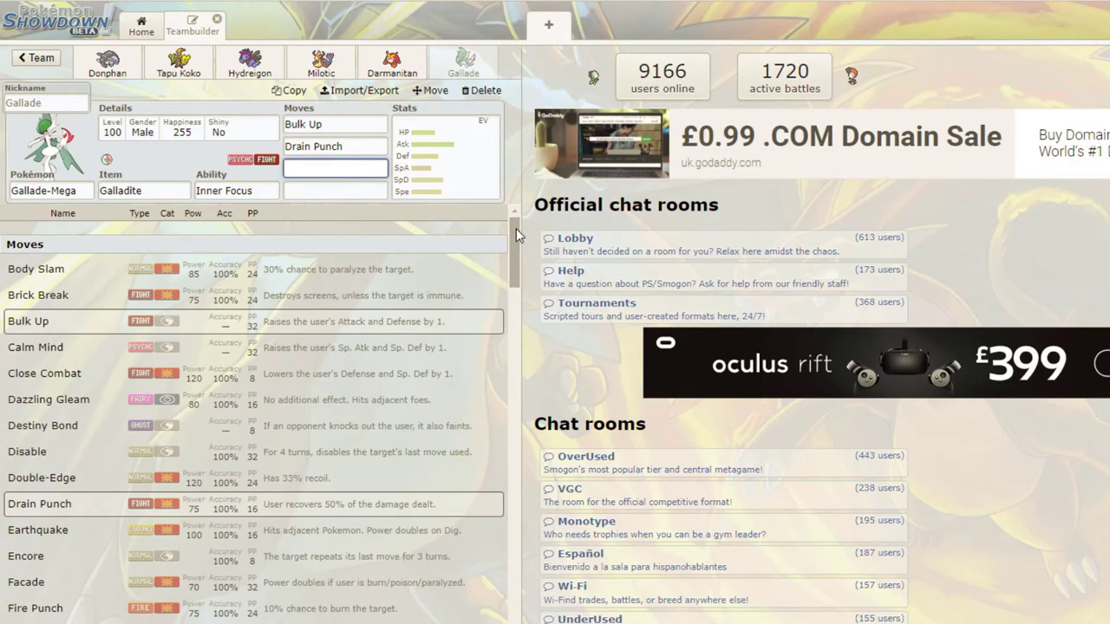
left_click_drag(516, 228, 517, 379)
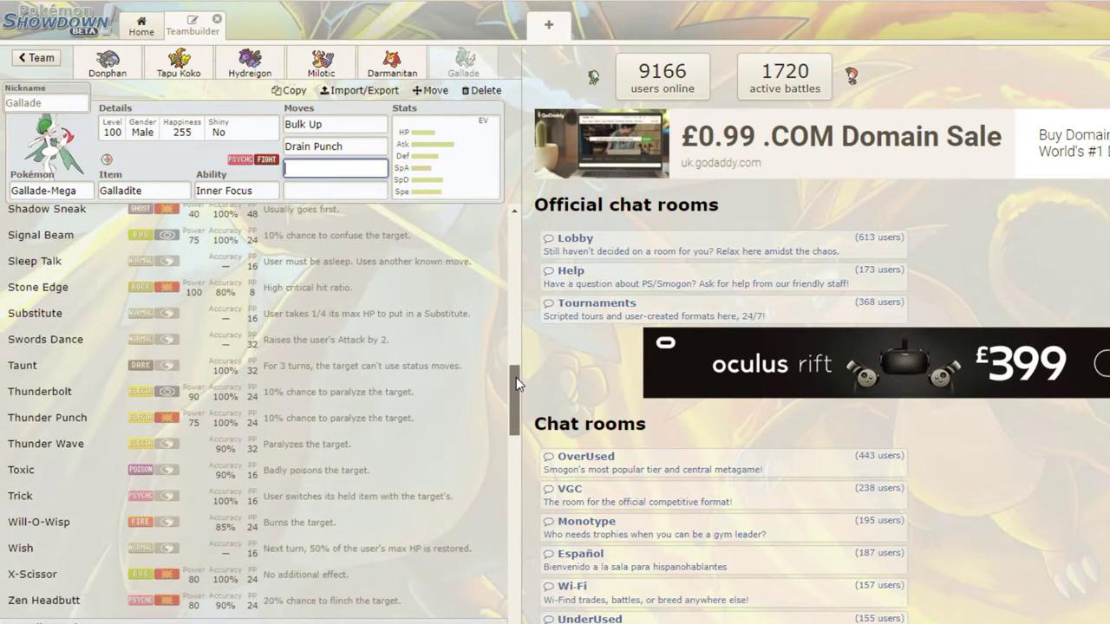
left_click_drag(516, 377, 525, 314)
Fill Gallade's third and fourth move slots with Poison Jab and Knock Off.
left_click(106, 599)
left_click_drag(512, 327, 503, 249)
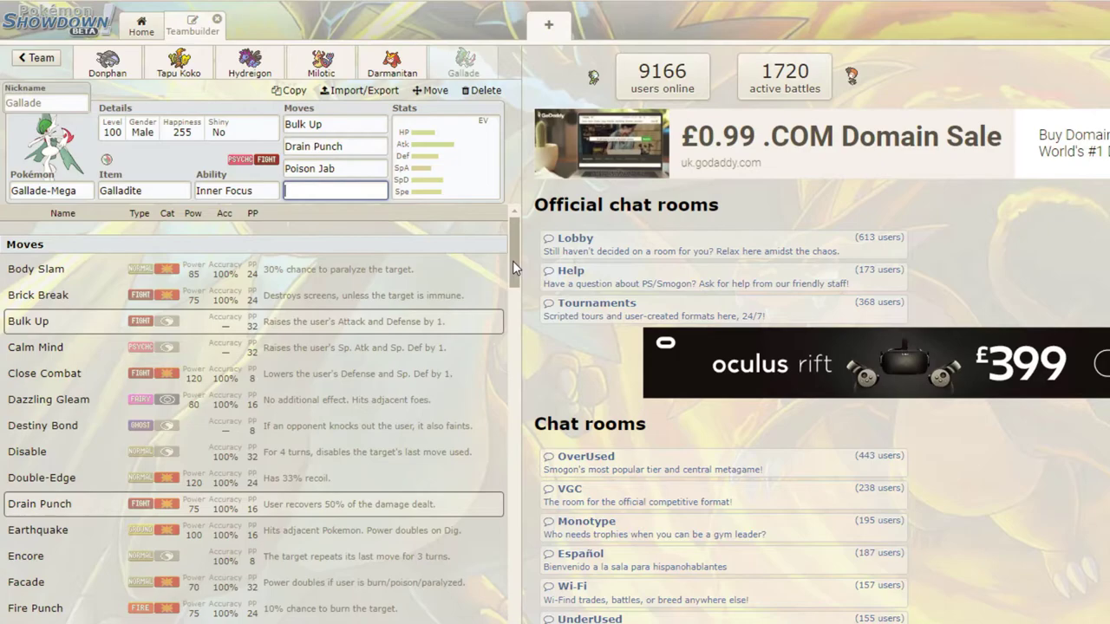
left_click_drag(512, 261, 520, 301)
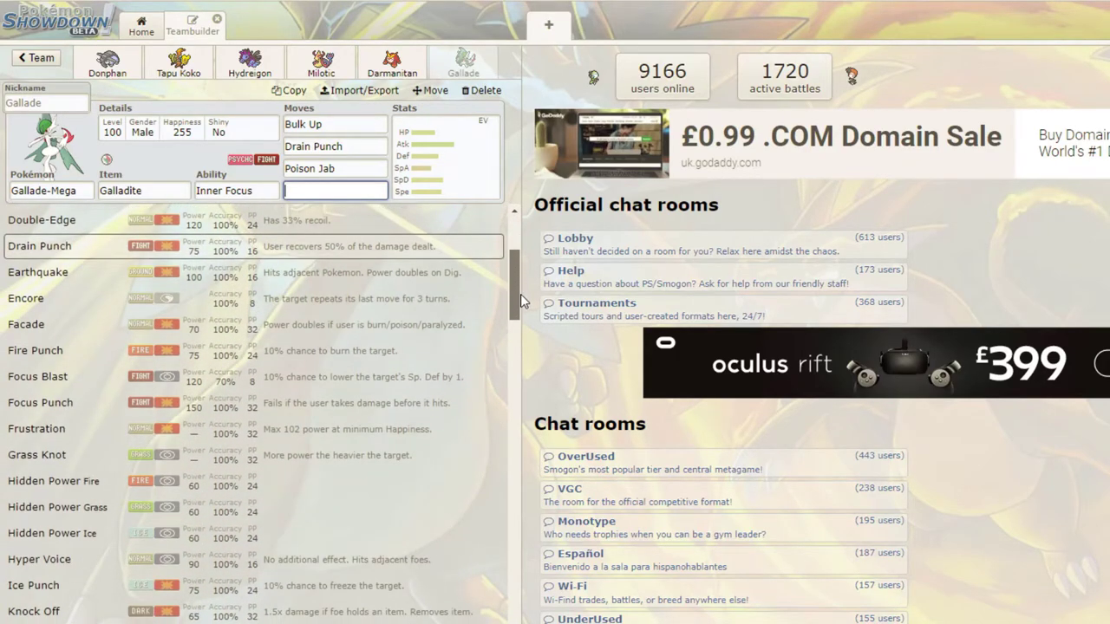
left_click_drag(520, 300, 520, 300)
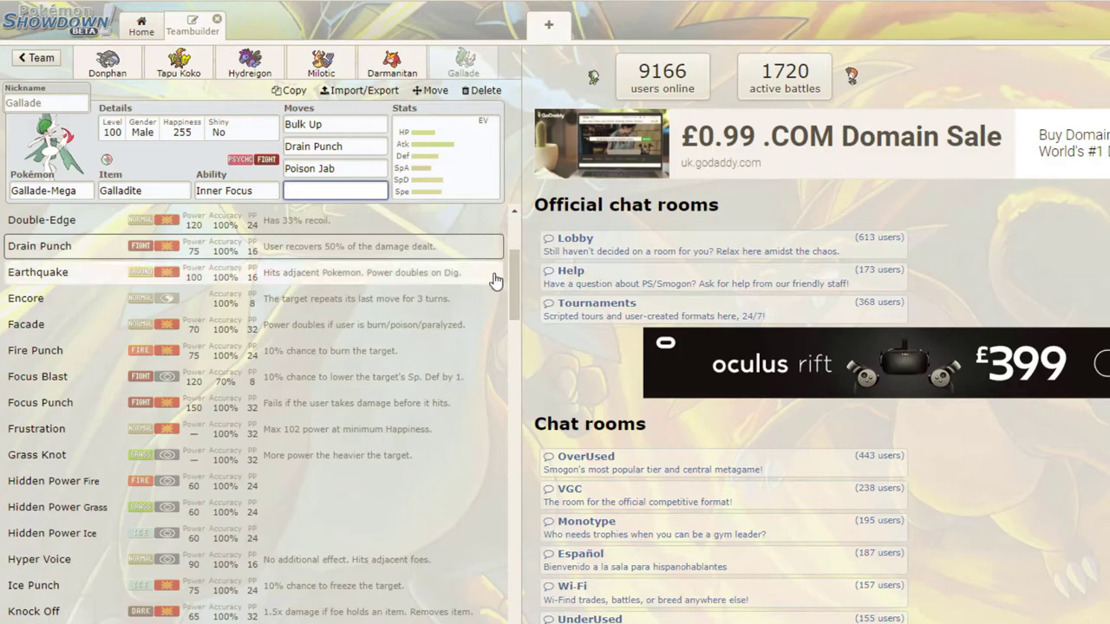
left_click(69, 617)
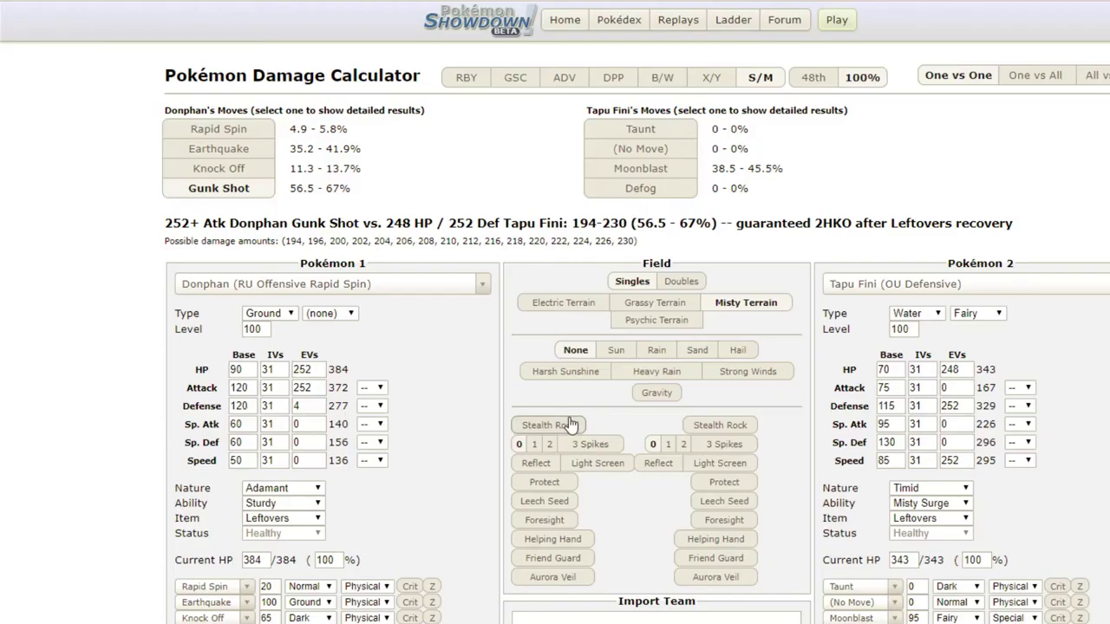
Search for Reuniclus as Pokémon 1's set in the damage calculator.
left_click(316, 286)
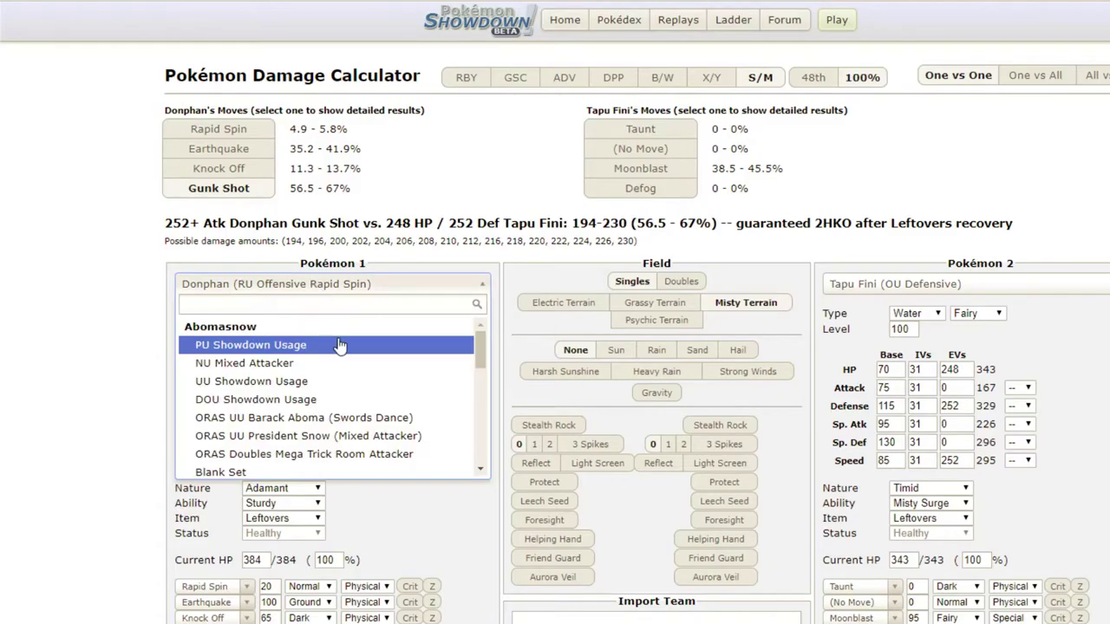
type("reunli")
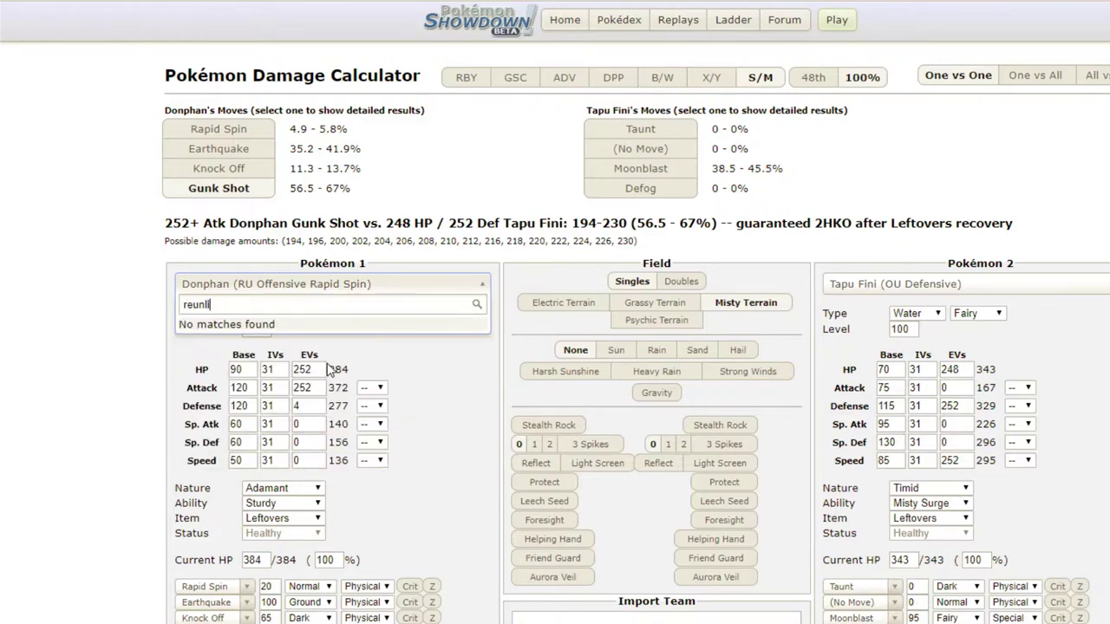
key("BackSpace")
key("BackSpace")
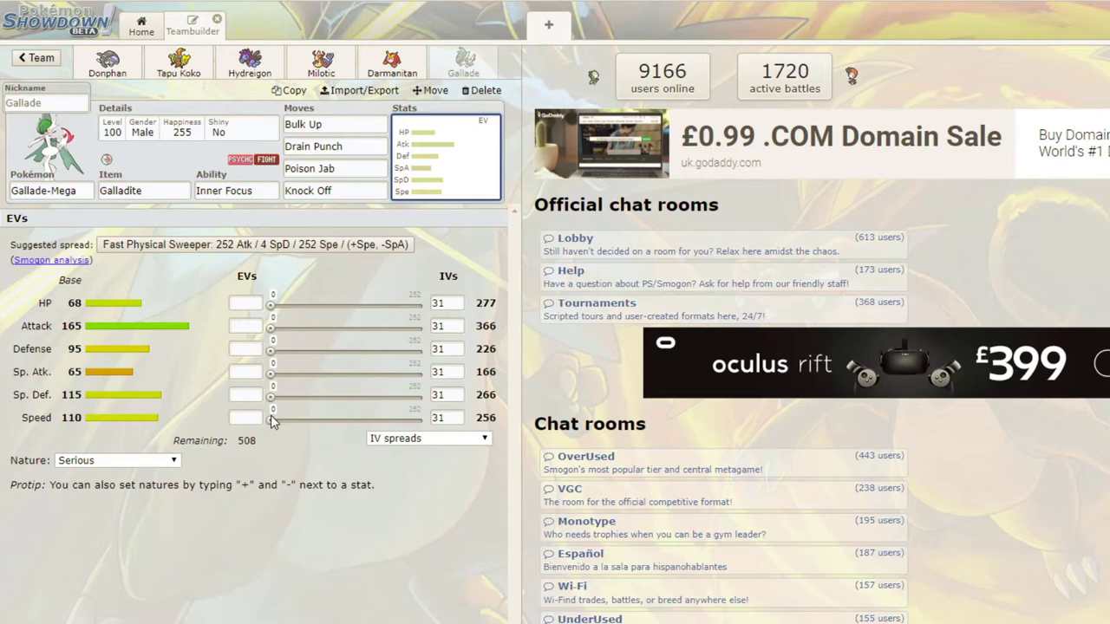
Give Gallade a Jolly nature with 248 Speed, 252 Attack and 8 HP EVs.
left_click_drag(271, 420, 422, 441)
left_click(162, 461)
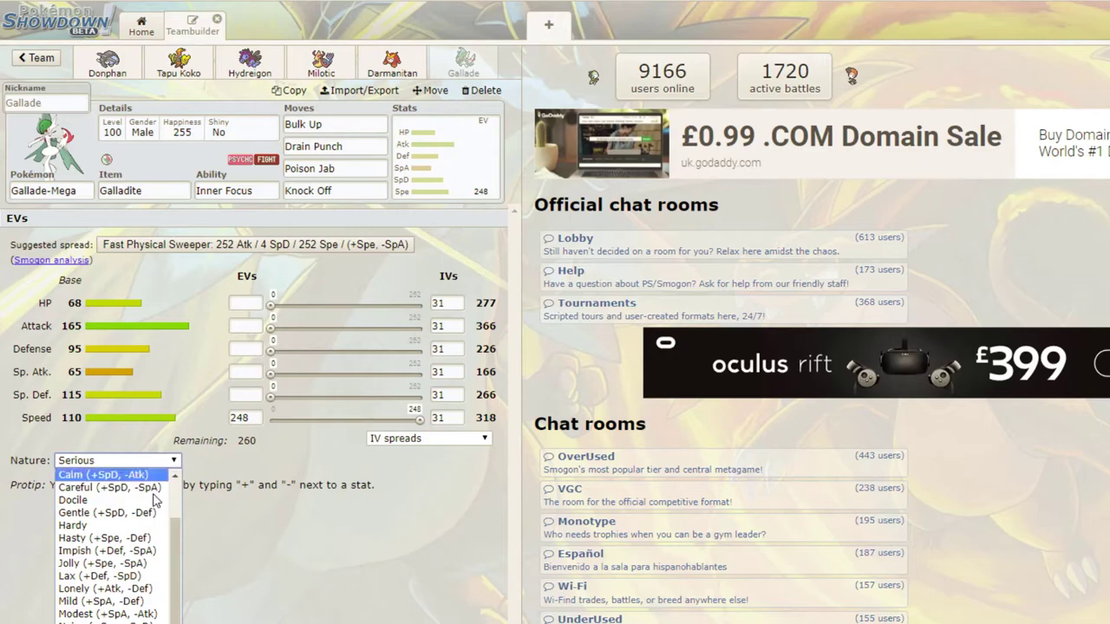
left_click(138, 564)
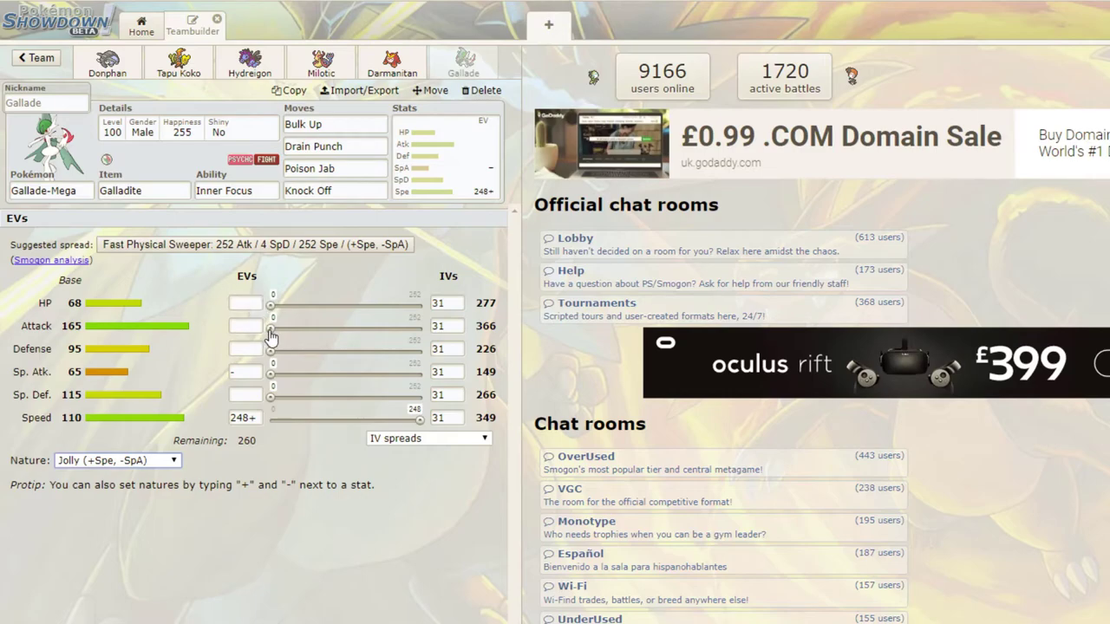
left_click_drag(270, 335, 424, 333)
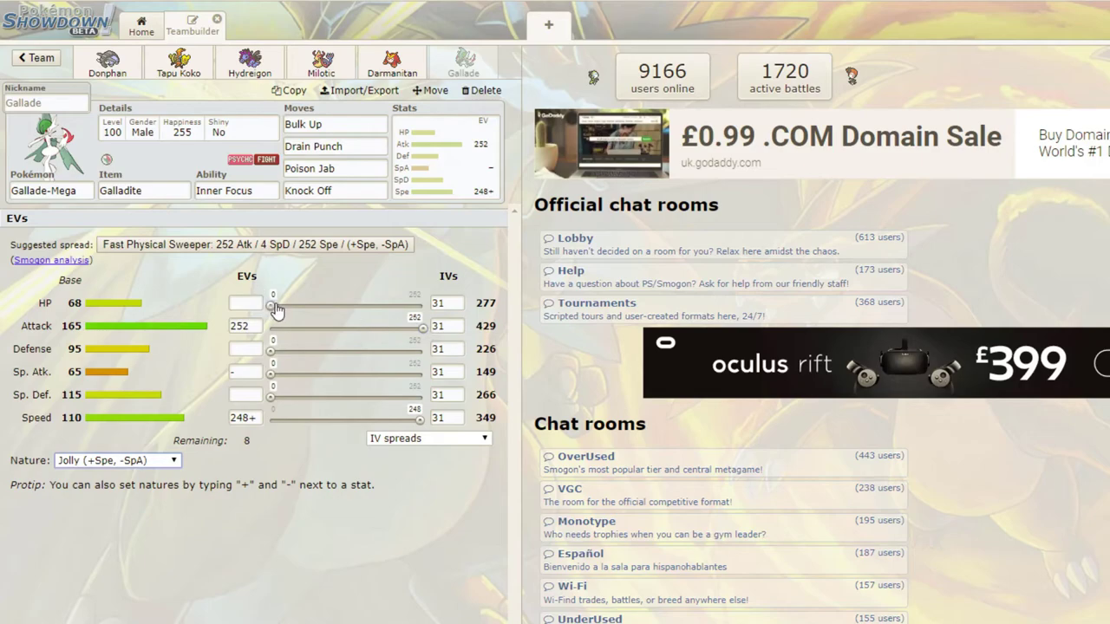
left_click_drag(283, 307, 367, 318)
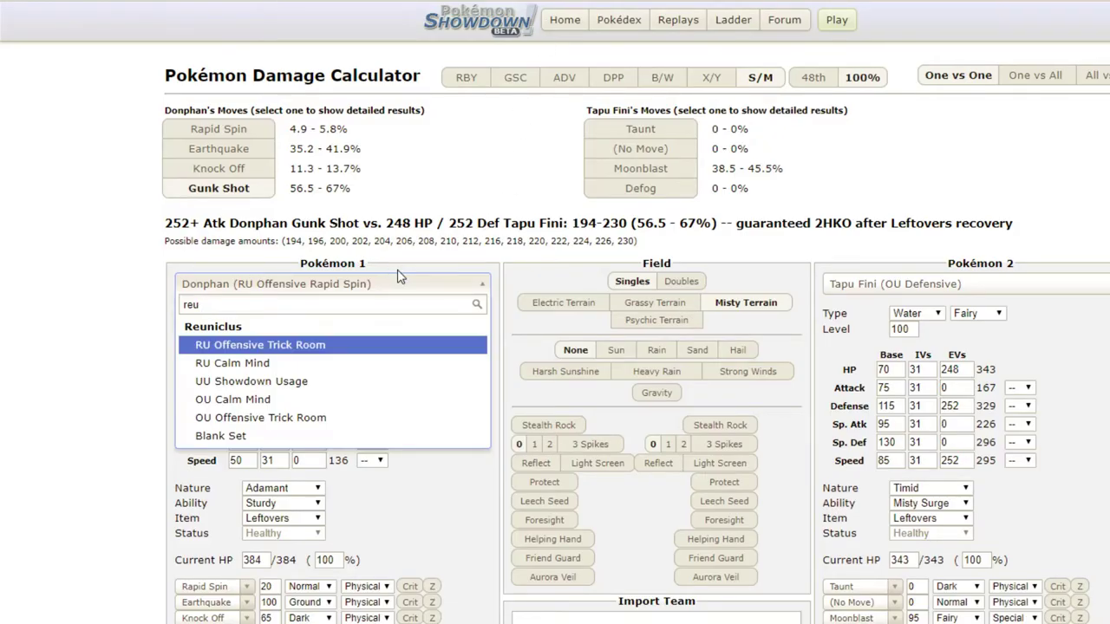
Load Swellow's blank set as Pokémon 1 in the calculator.
key("BackSpace")
key("BackSpace")
key("BackSpace")
type("swellow")
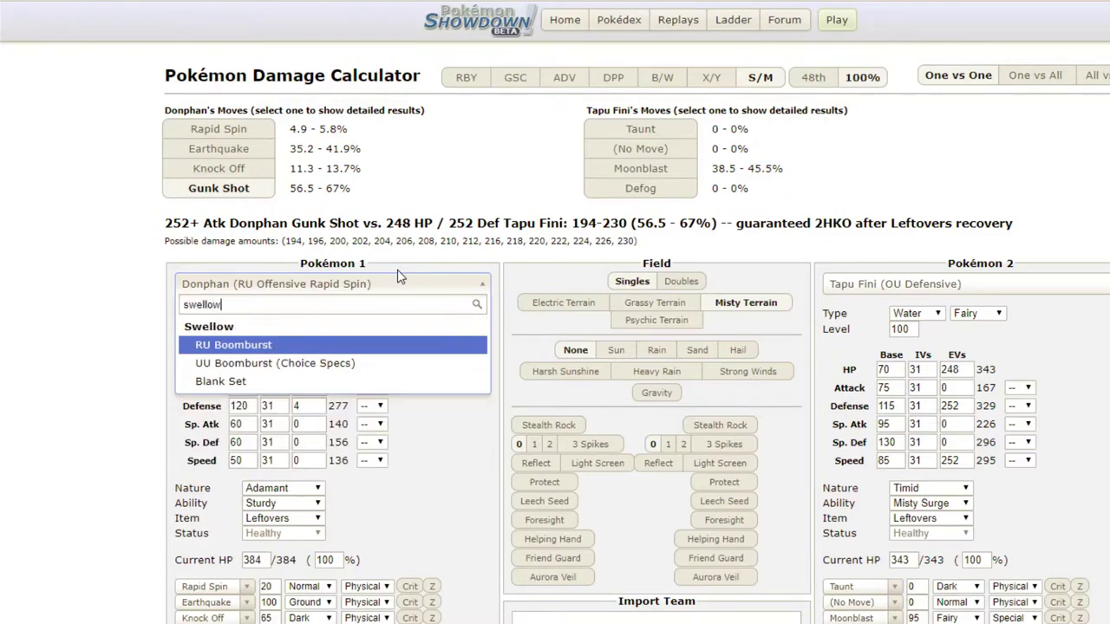
right_click(397, 275)
left_click(319, 286)
type("swello")
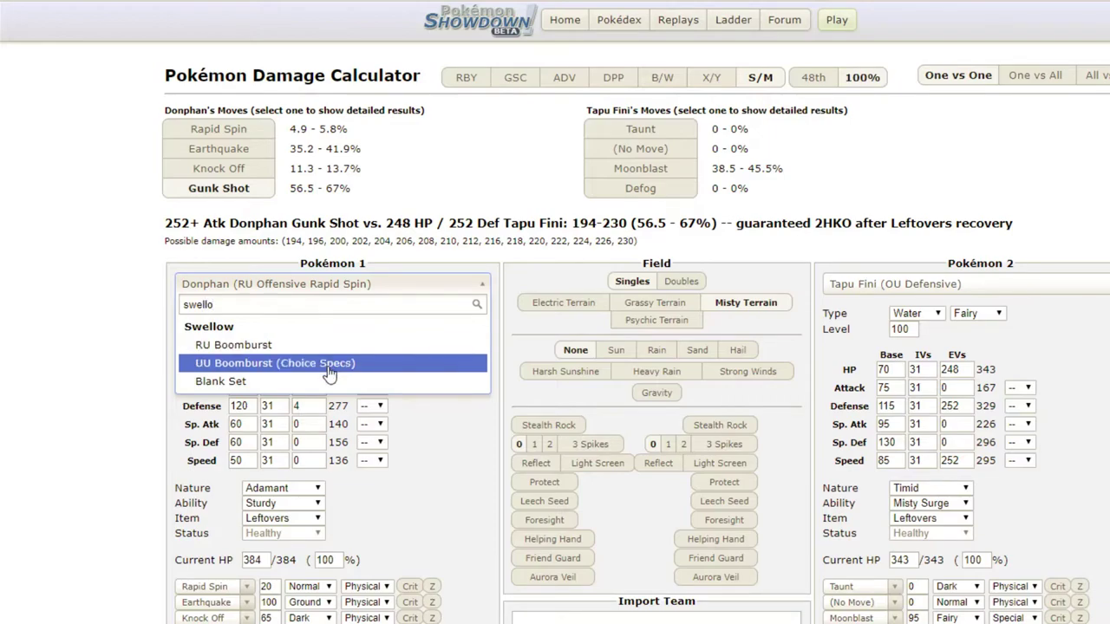
left_click(318, 382)
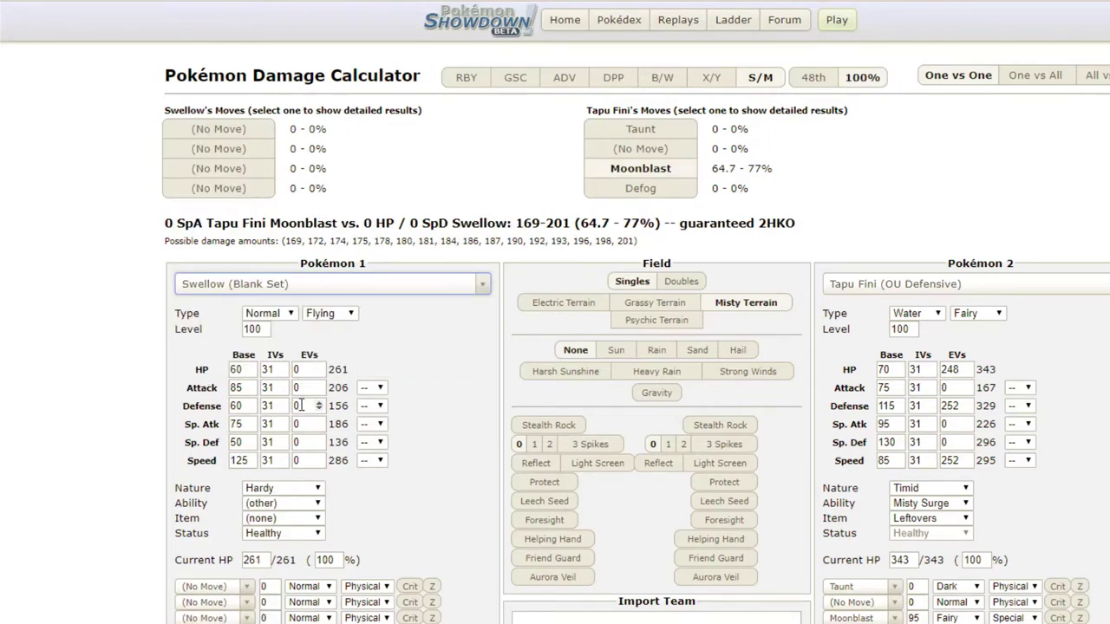
Give Swellow 252 Attack EVs, an Adamant nature and the Guts ability.
left_click_drag(305, 388, 287, 388)
type("252")
left_click(293, 488)
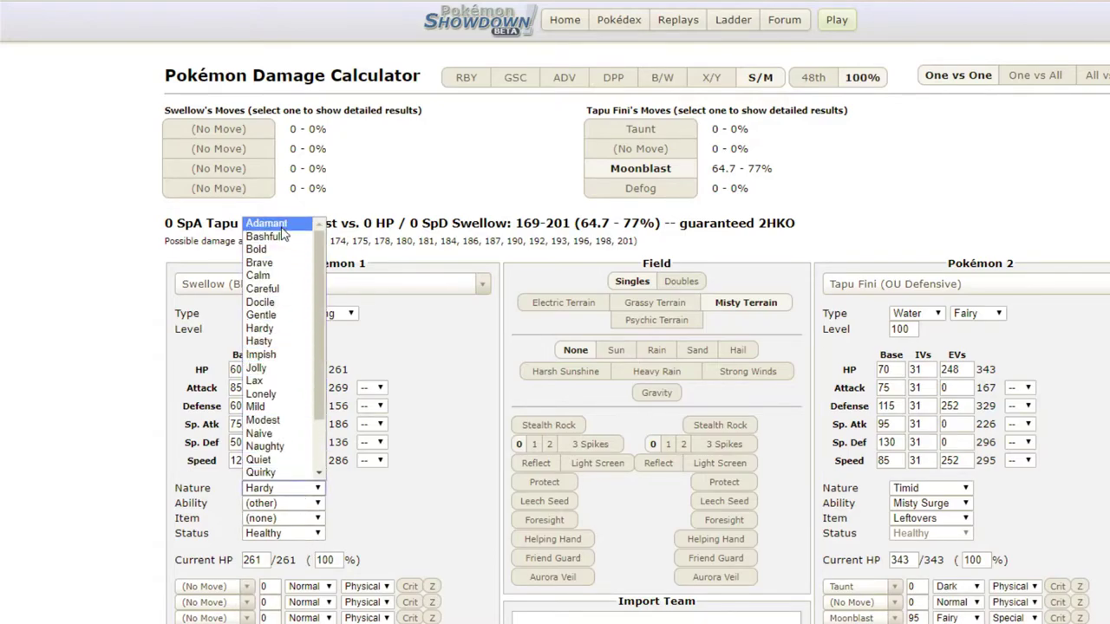
left_click(276, 225)
left_click(283, 504)
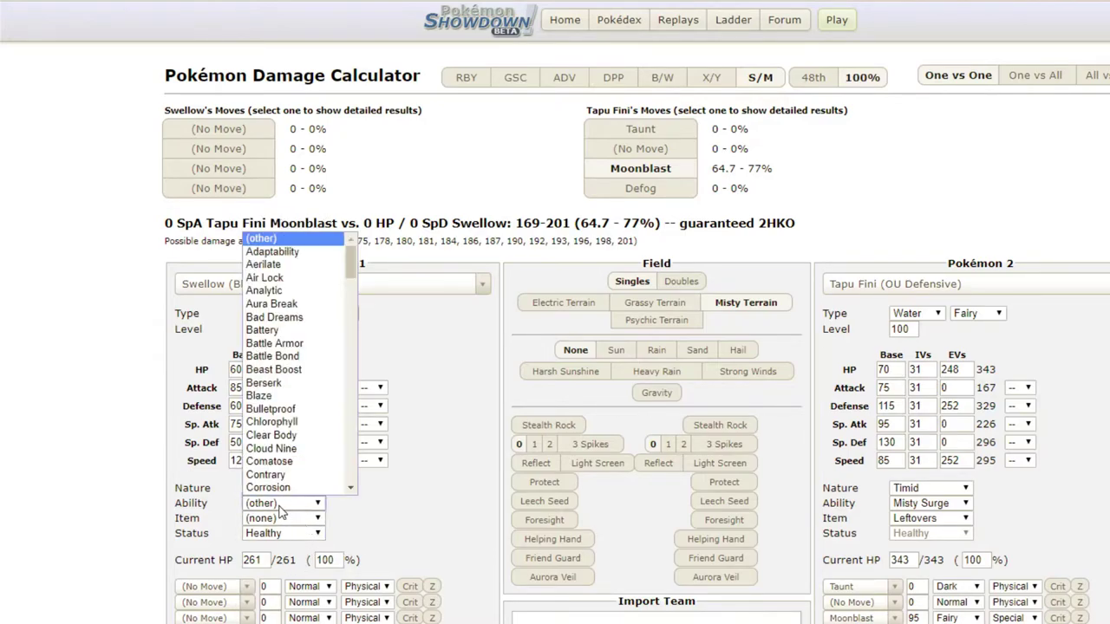
scroll(286, 468, "down", 5)
scroll(287, 481, "down", 1)
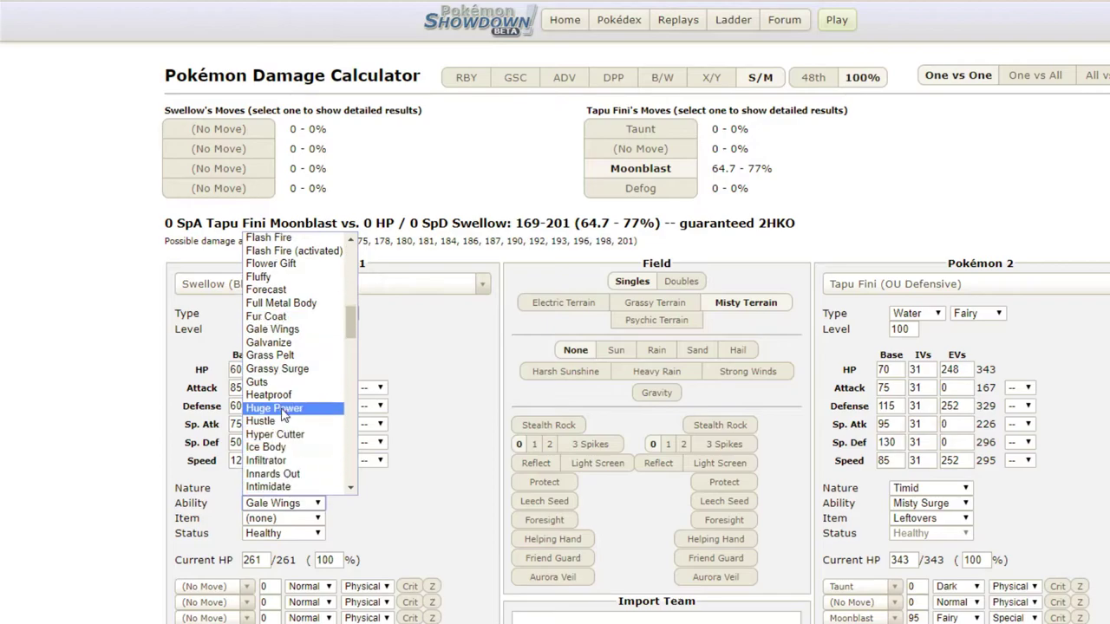
left_click(276, 383)
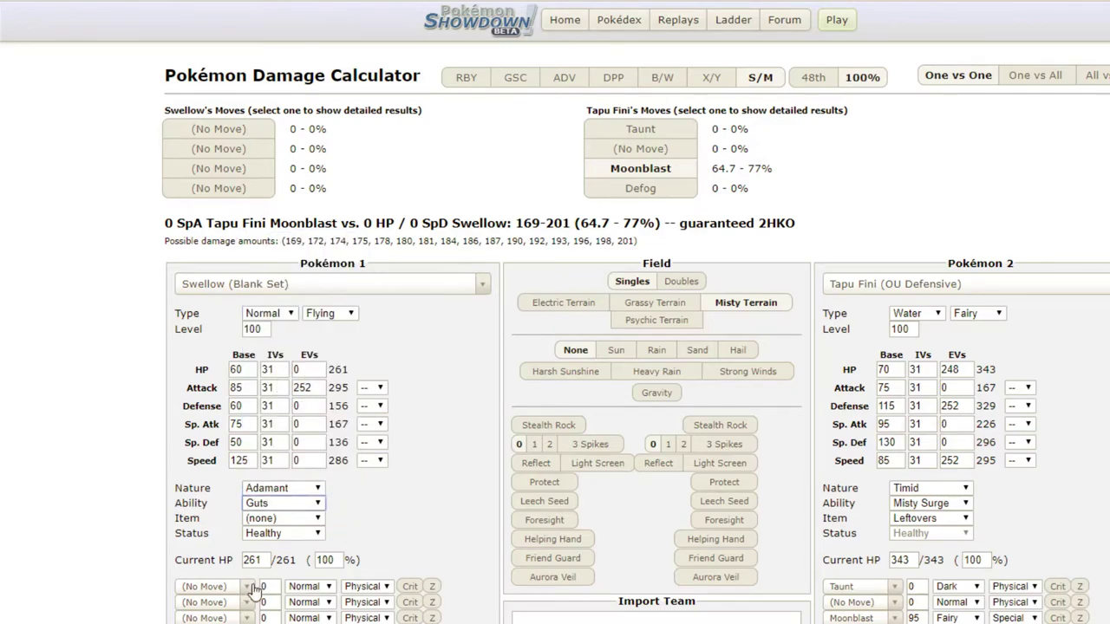
Set Brave Bird as Swellow's first move.
left_click(208, 587)
type("v")
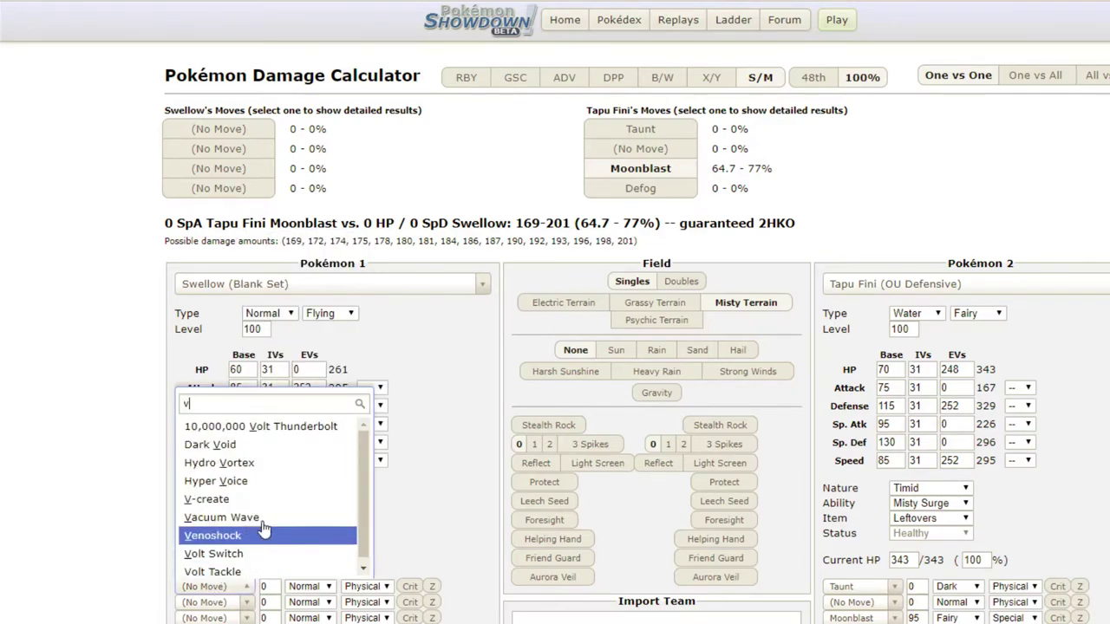
key("BackSpace")
type("br")
left_click(287, 477)
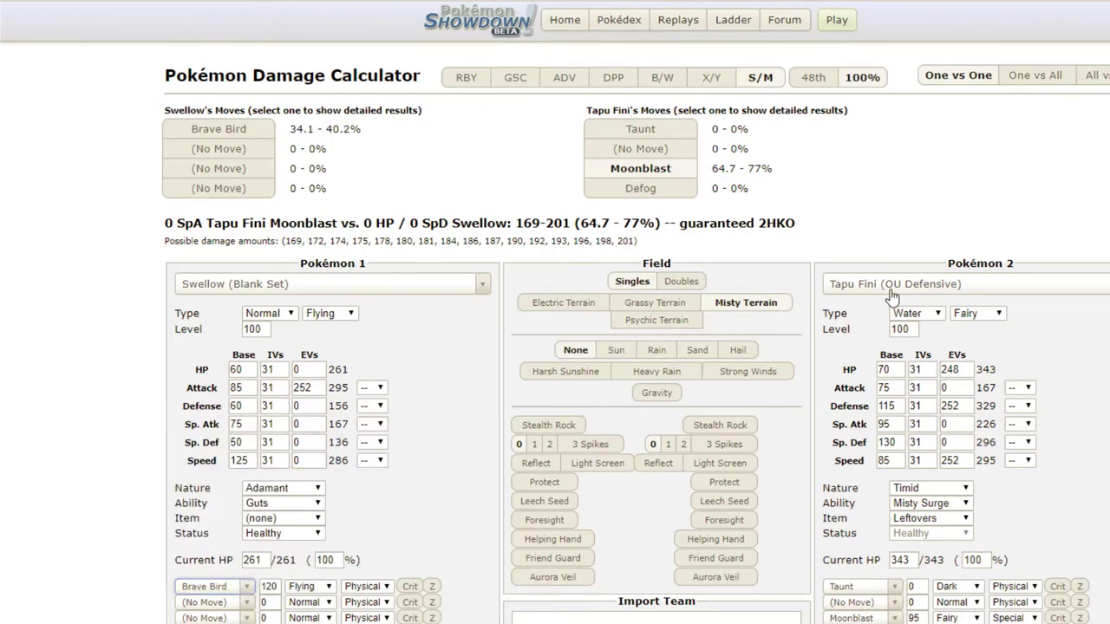
Load Gallade-Mega's OU Swords Dance set as Pokémon 2, showing 121.2–142.9% damage.
left_click(892, 294)
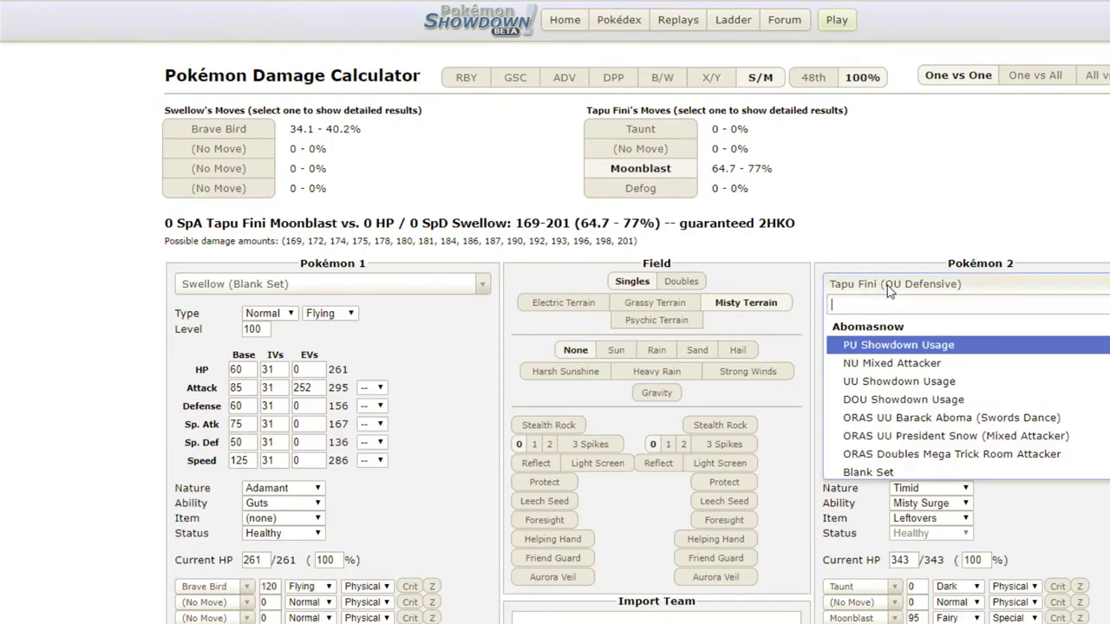
type("mega gall")
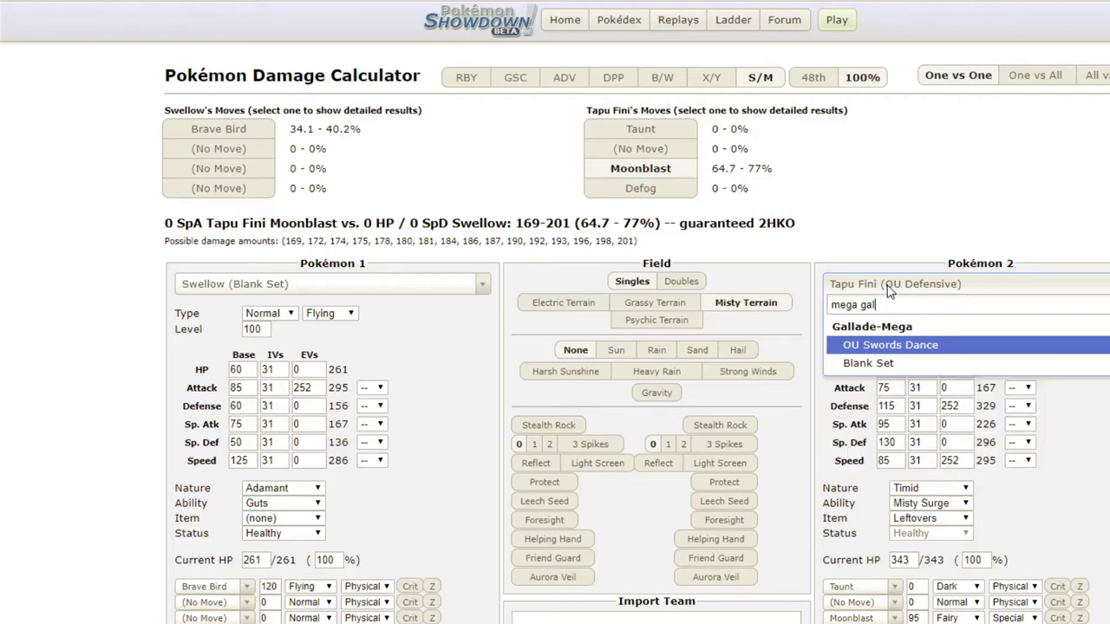
left_click(958, 350)
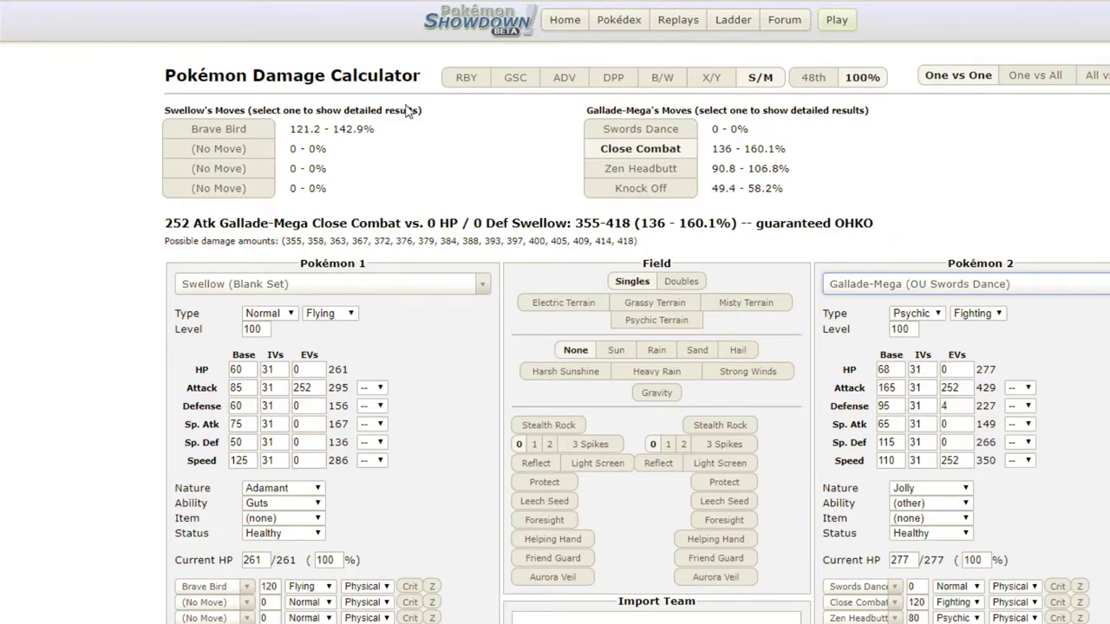
left_click_drag(382, 132, 294, 132)
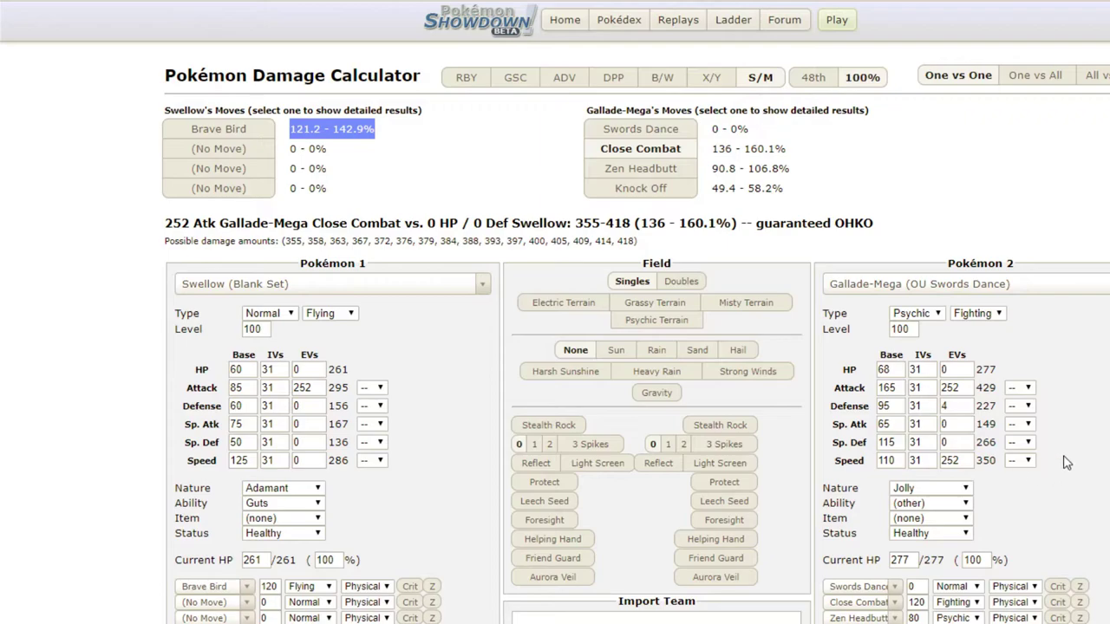
Give Gallade-Mega a +1 Defense boost, lowering Brave Bird to 80.8–96%.
left_click(1020, 407)
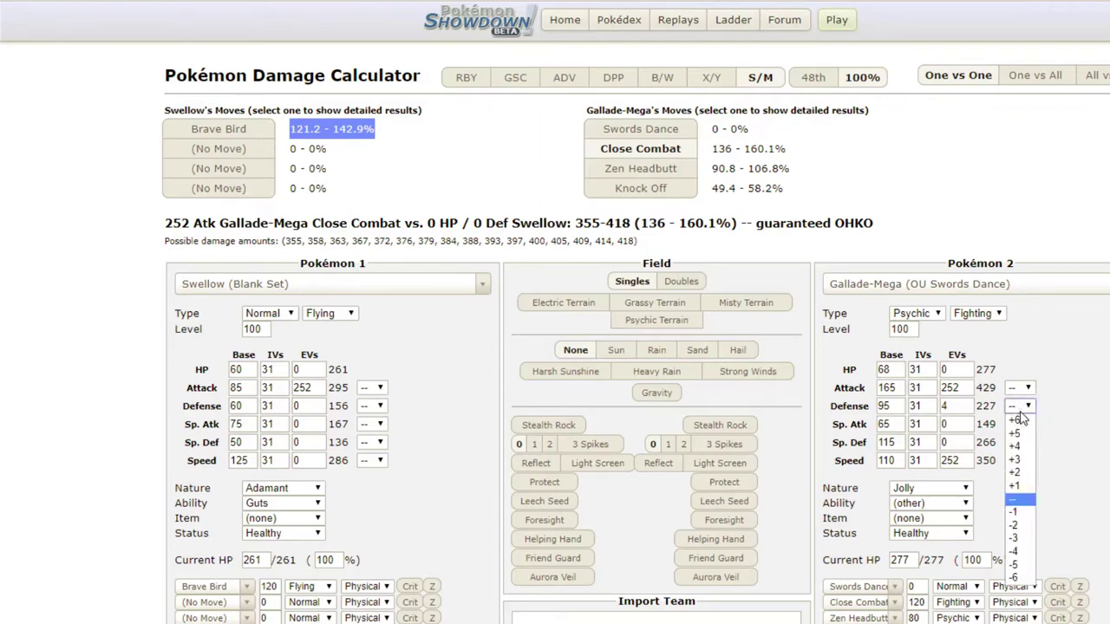
left_click(1025, 485)
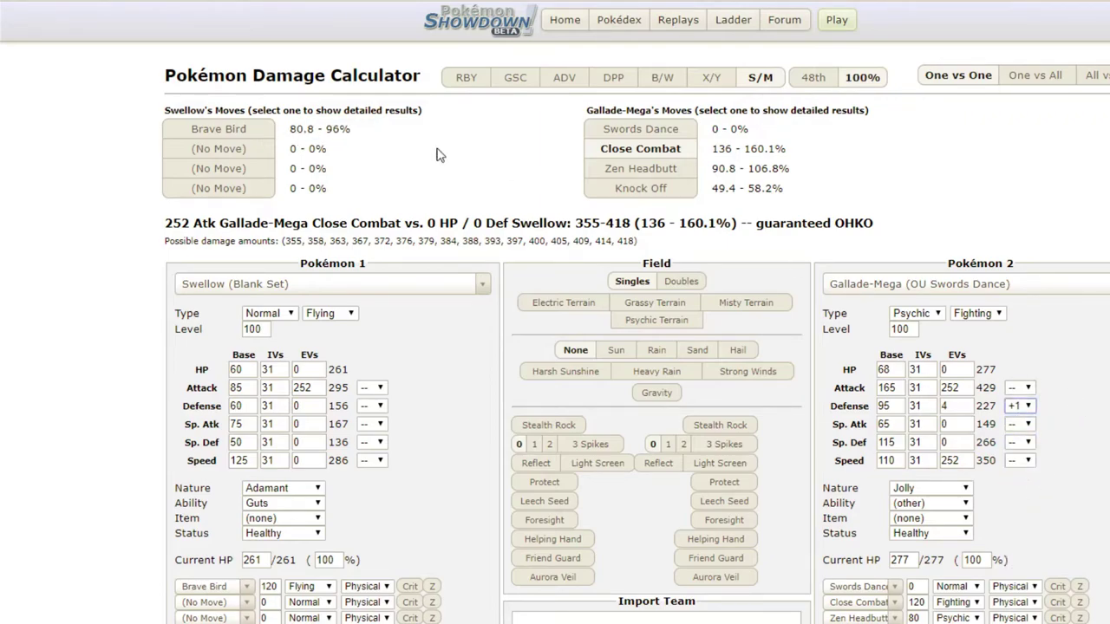
left_click_drag(351, 130, 292, 132)
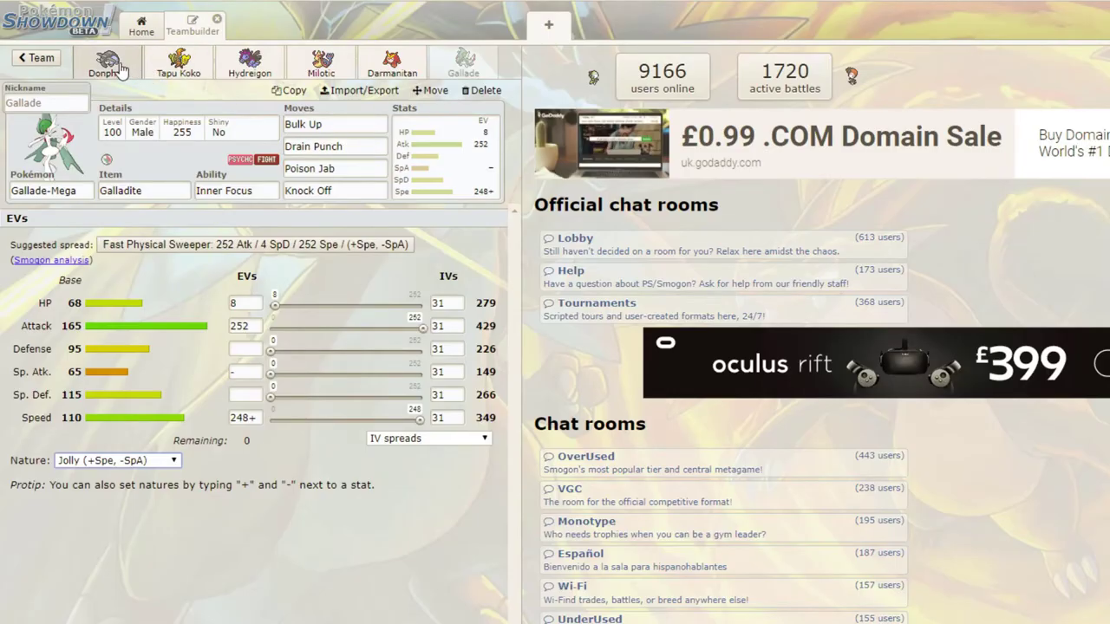
Replace Donphan's Gunk Shot with Stealth Rock.
left_click(108, 65)
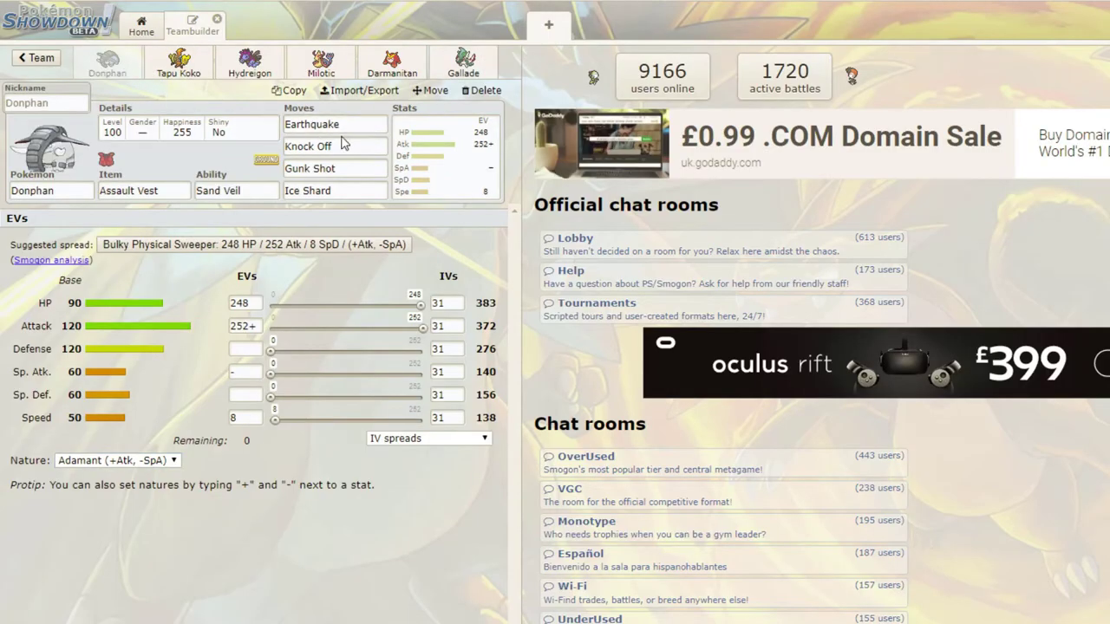
left_click(323, 168)
type("s")
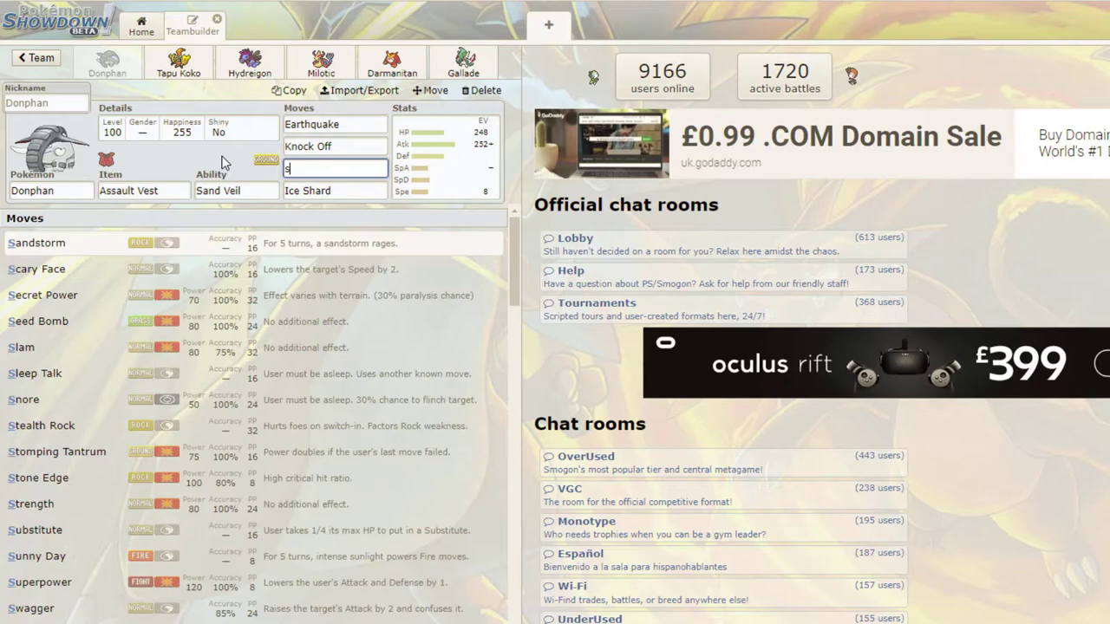
type("tea")
key("Return")
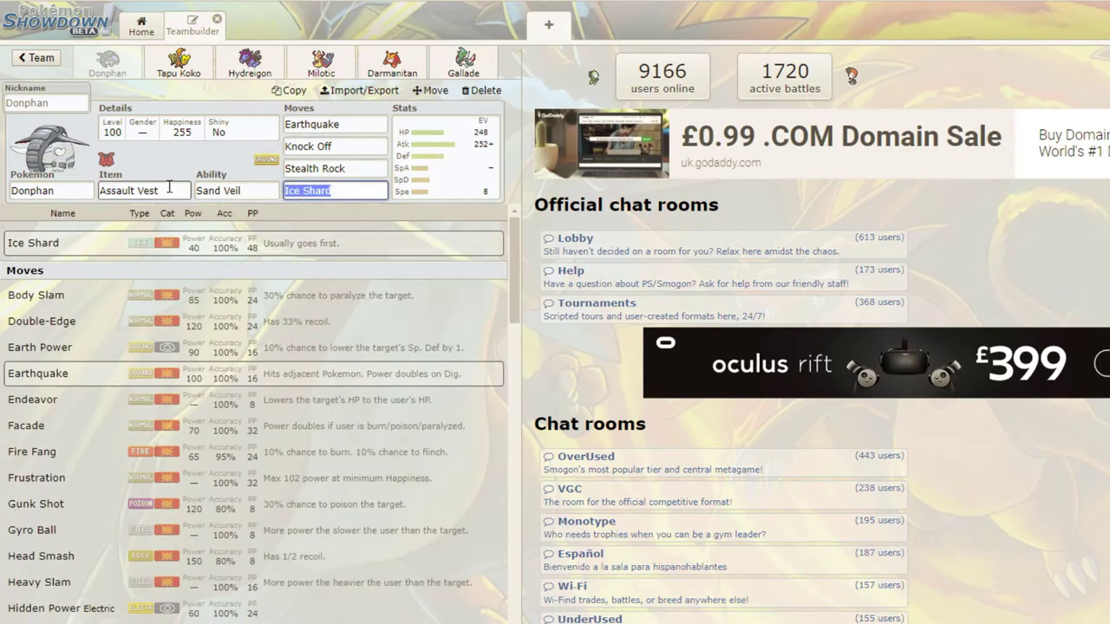
Change Donphan's held item from Assault Vest to Iapapa Berry.
left_click(169, 189)
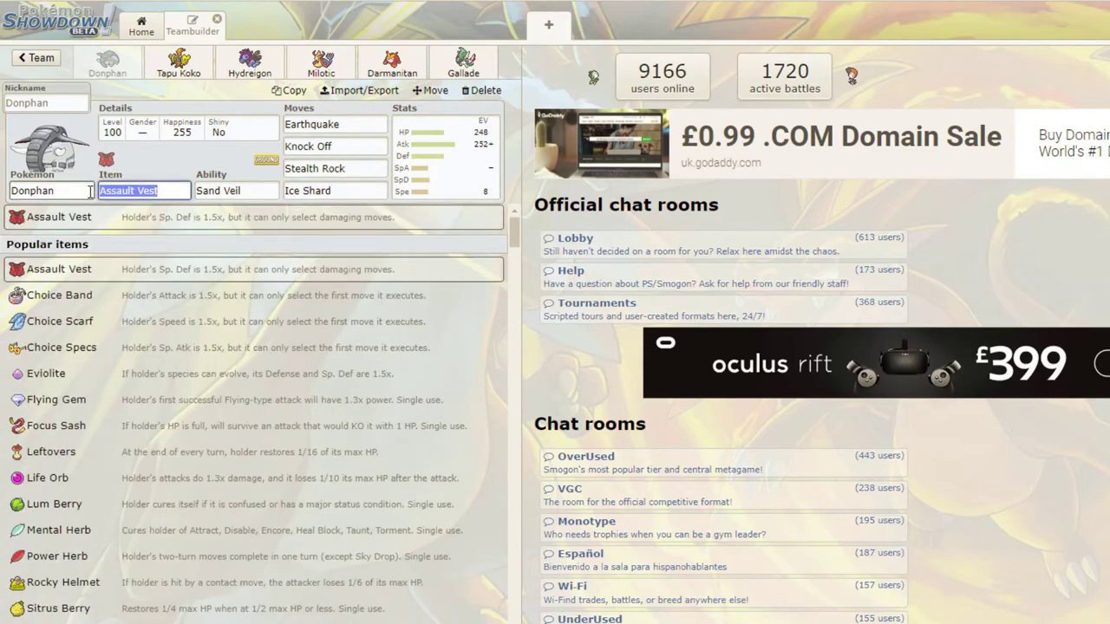
type("ia")
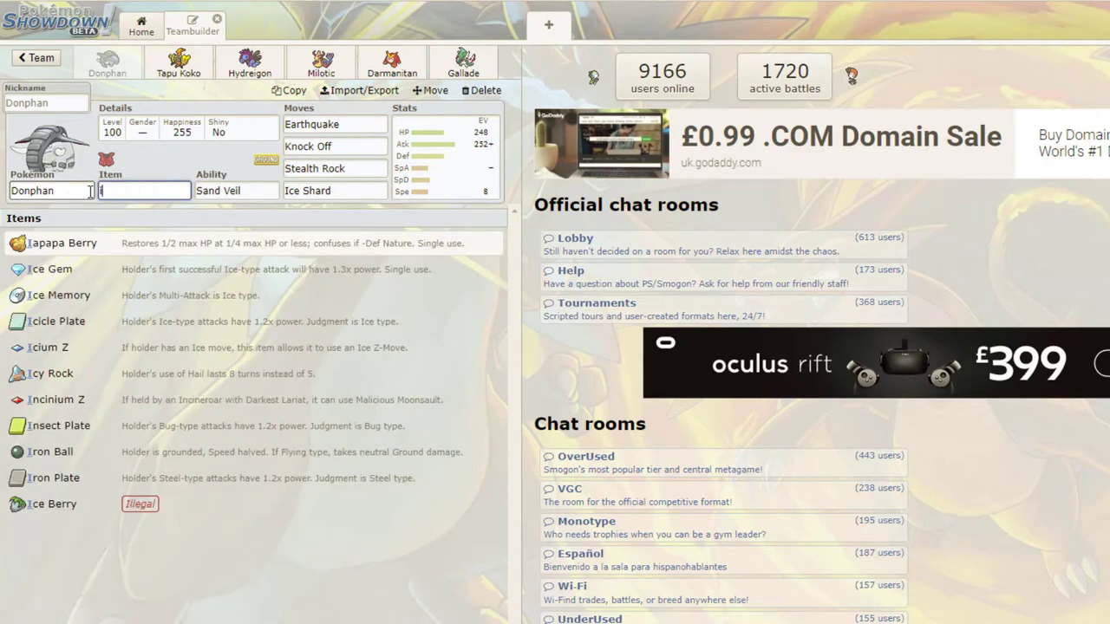
left_click(74, 248)
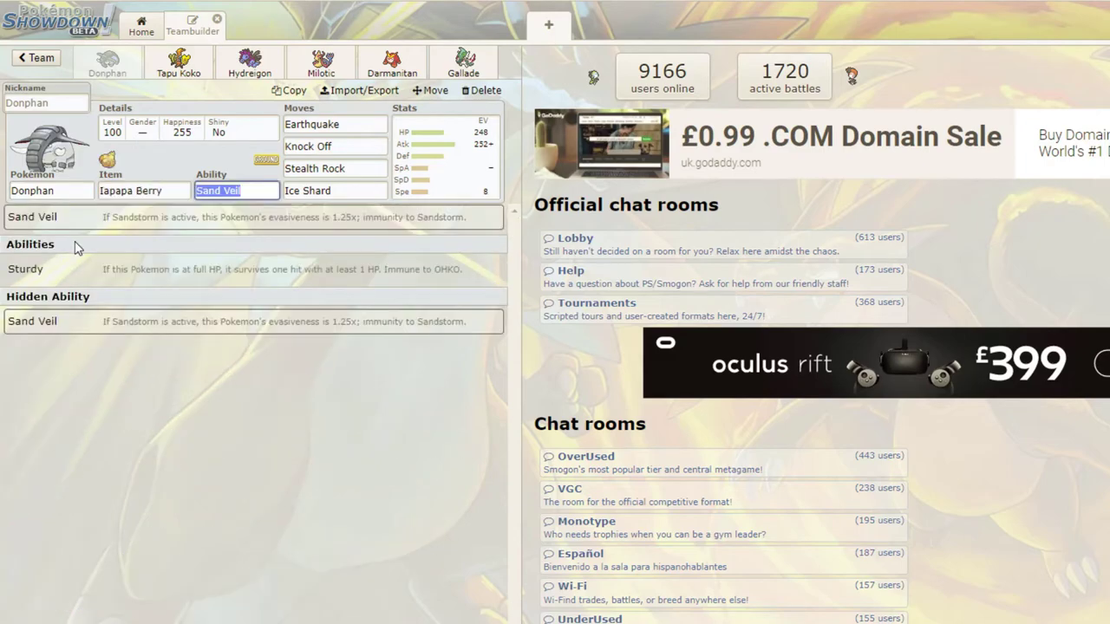
left_click(253, 191)
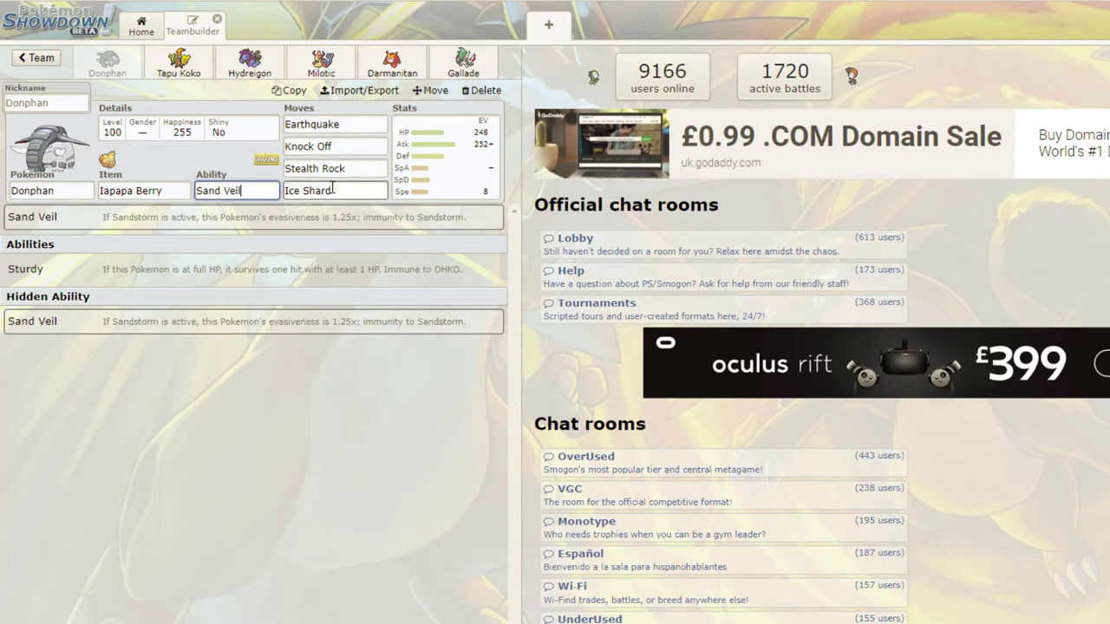
Respread Donphan's EVs to 252 HP, 112 Def and 144 SpD with 0 Attack and Speed.
left_click(441, 160)
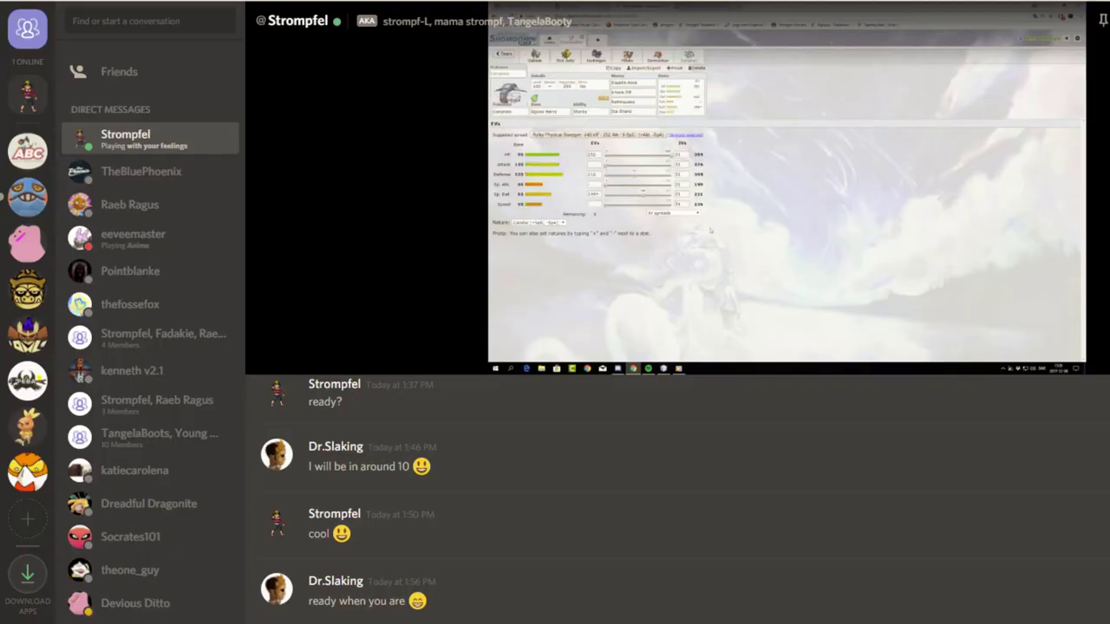
mouse_move(400, 200)
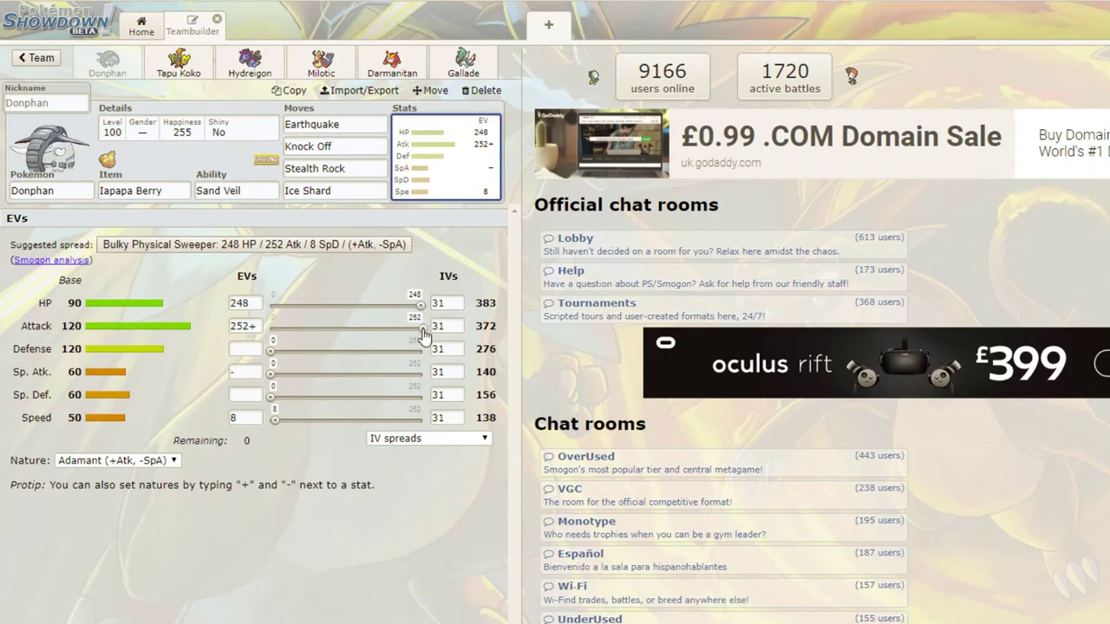
mouse_move(423, 328)
left_mouse_down()
mouse_move(406, 333)
mouse_move(427, 314)
left_mouse_up()
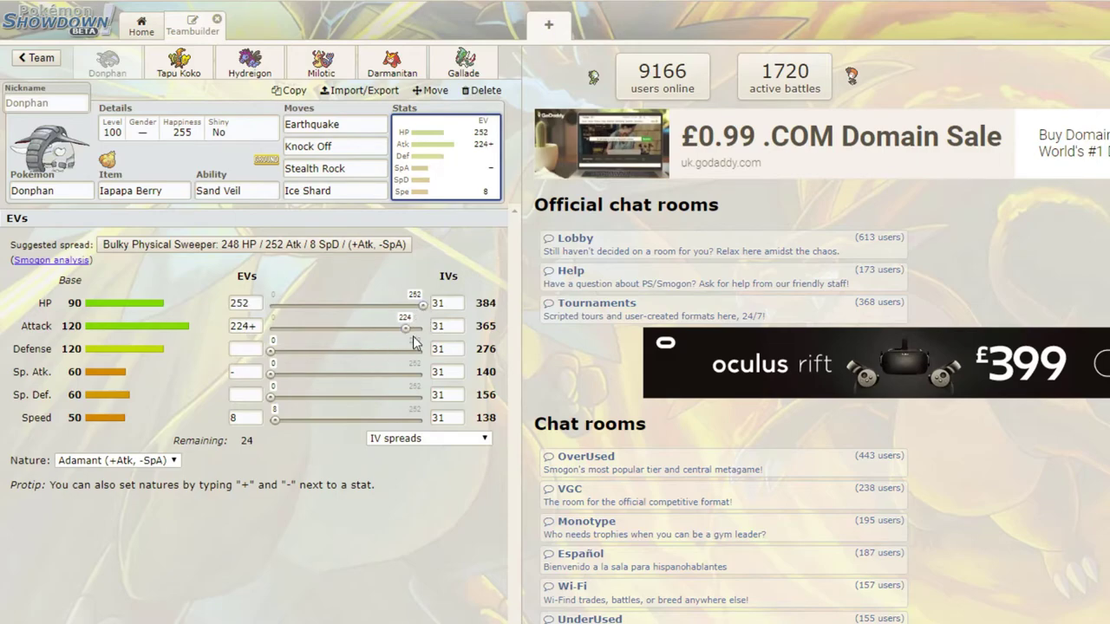
left_click_drag(406, 329, 337, 365)
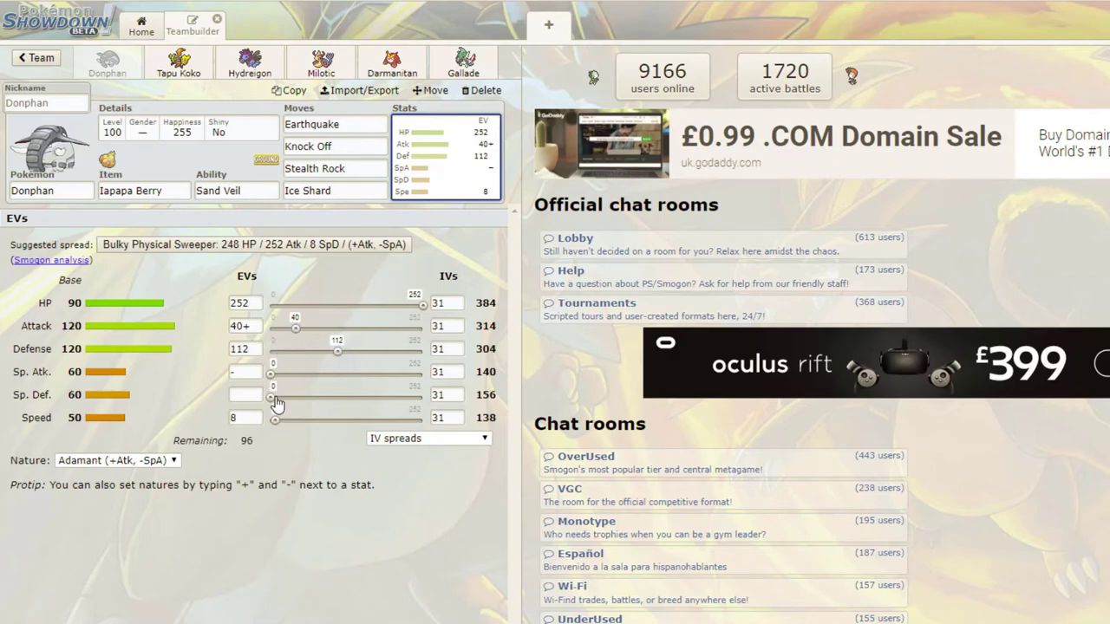
left_click_drag(271, 396, 328, 396)
left_click_drag(296, 328, 270, 328)
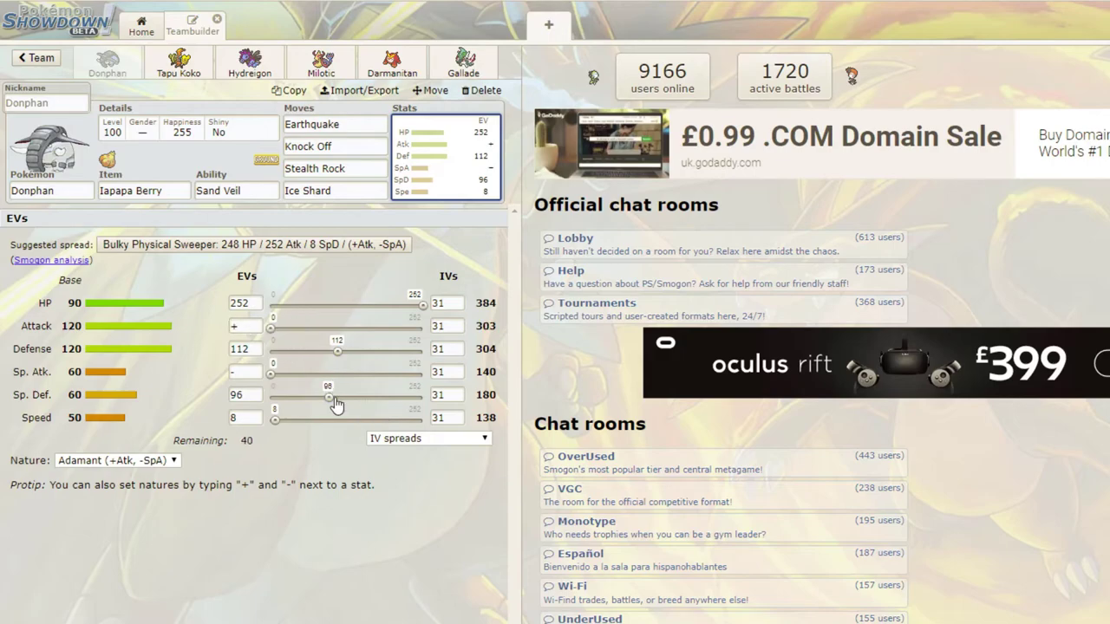
left_click_drag(328, 397, 352, 396)
left_click_drag(274, 420, 268, 419)
left_click_drag(352, 396, 387, 401)
Set Donphan's nature to Relaxed.
left_click(125, 460)
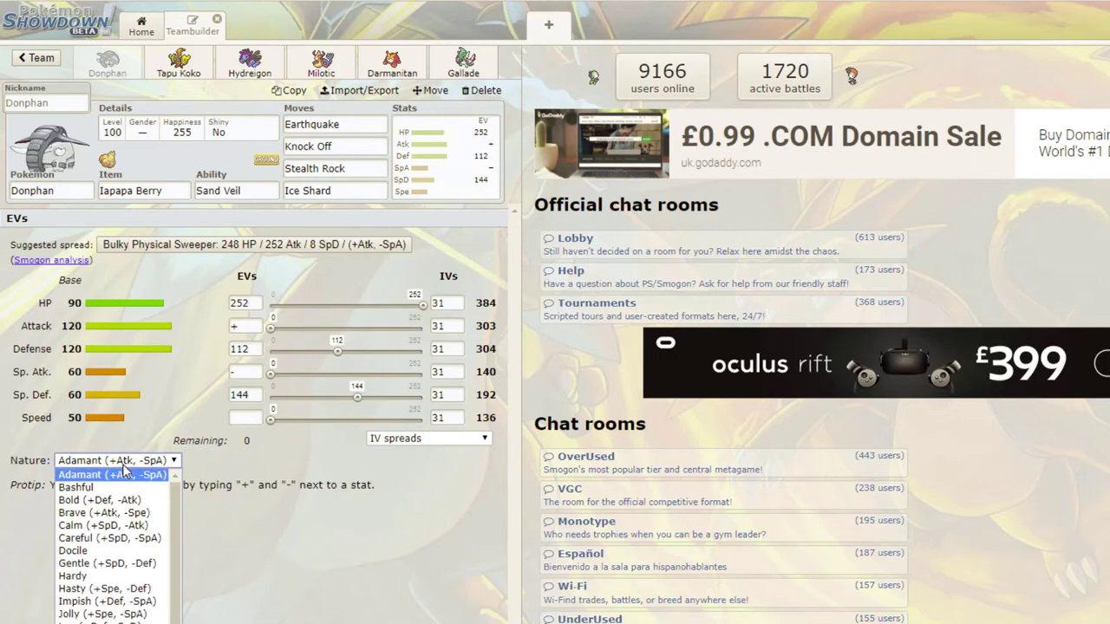
left_click_drag(172, 556, 174, 606)
left_click(104, 623)
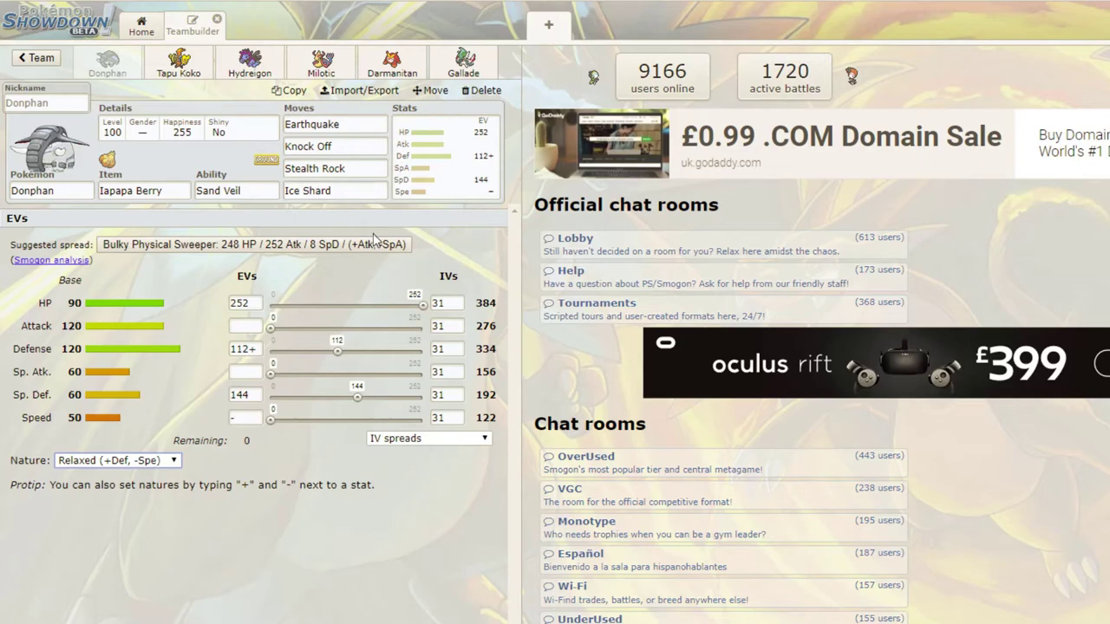
Switch to Tapu Koko, give it an Assault Vest and keep Electric Surge.
left_click(173, 63)
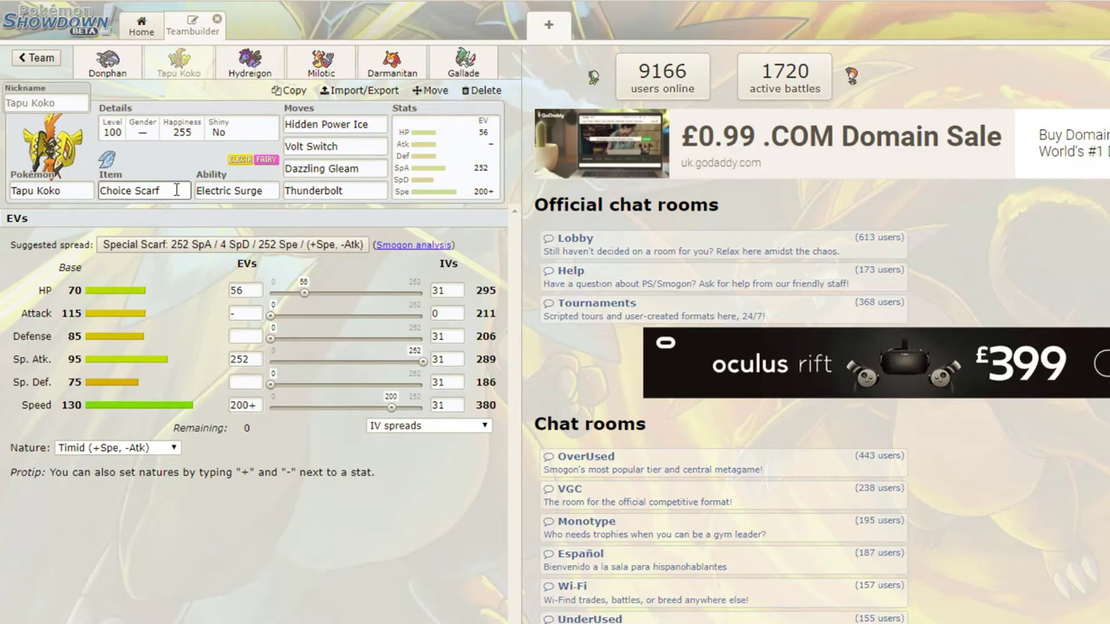
left_click(176, 190)
type("a")
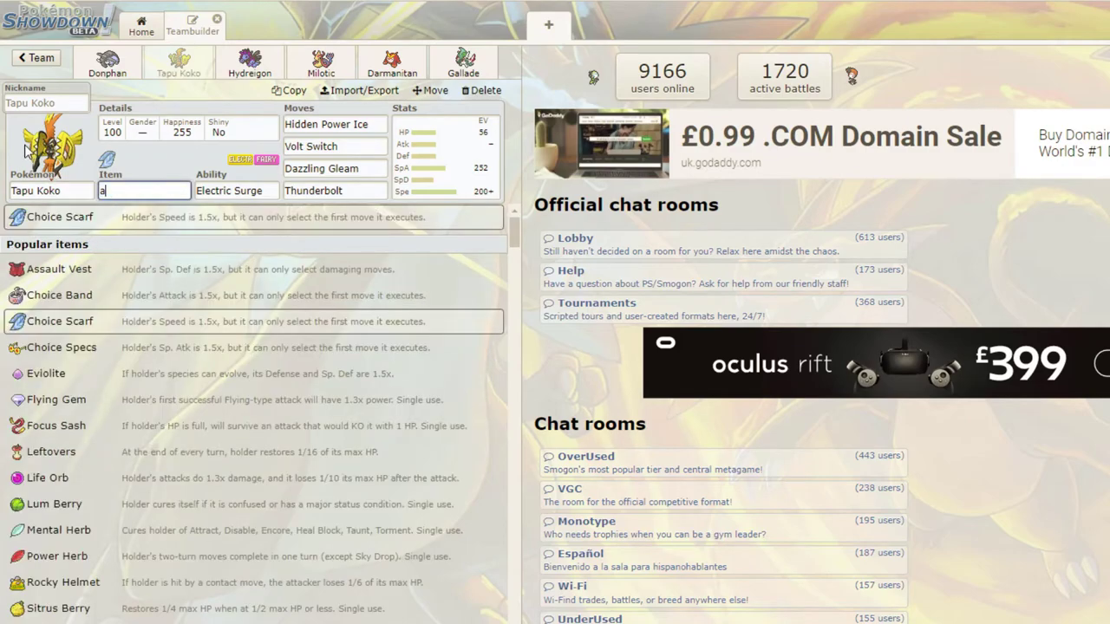
type("ss")
left_click(82, 241)
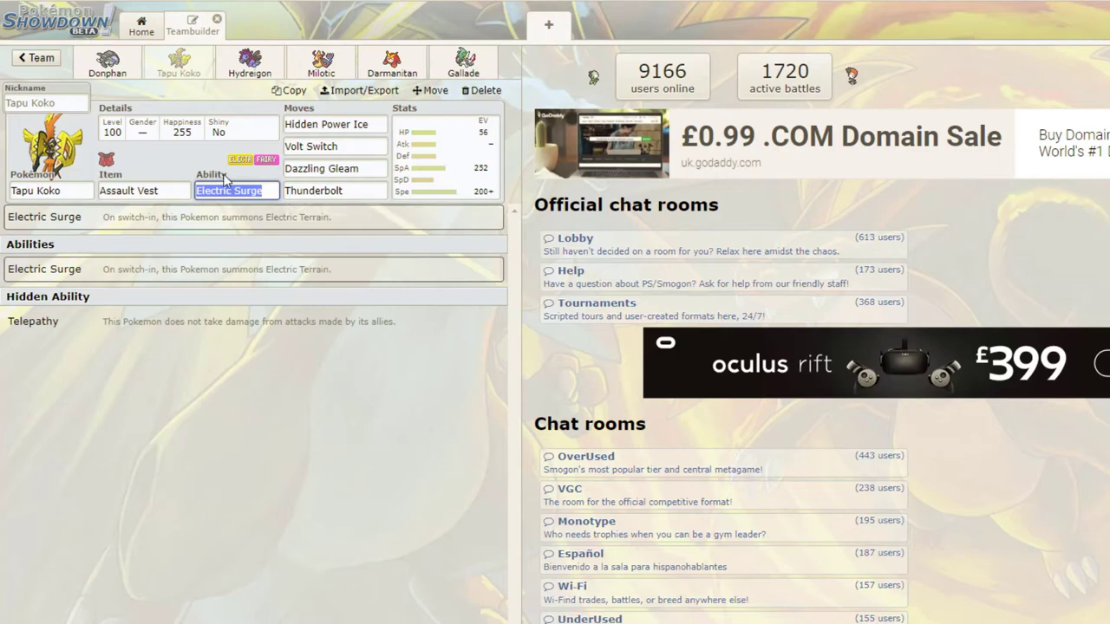
left_click(243, 277)
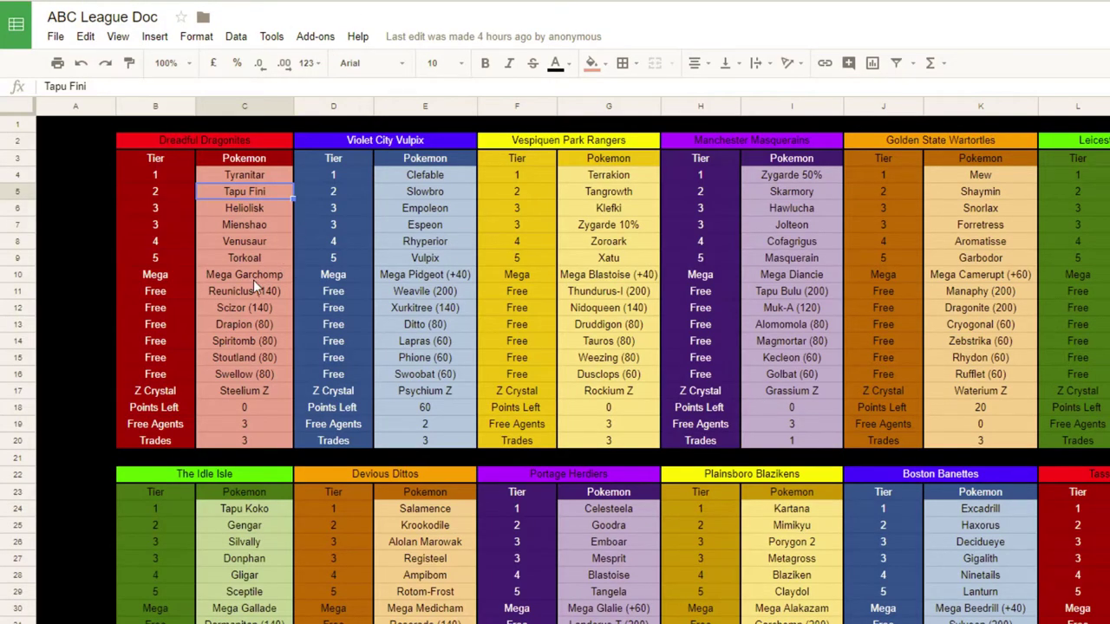
left_click(252, 276)
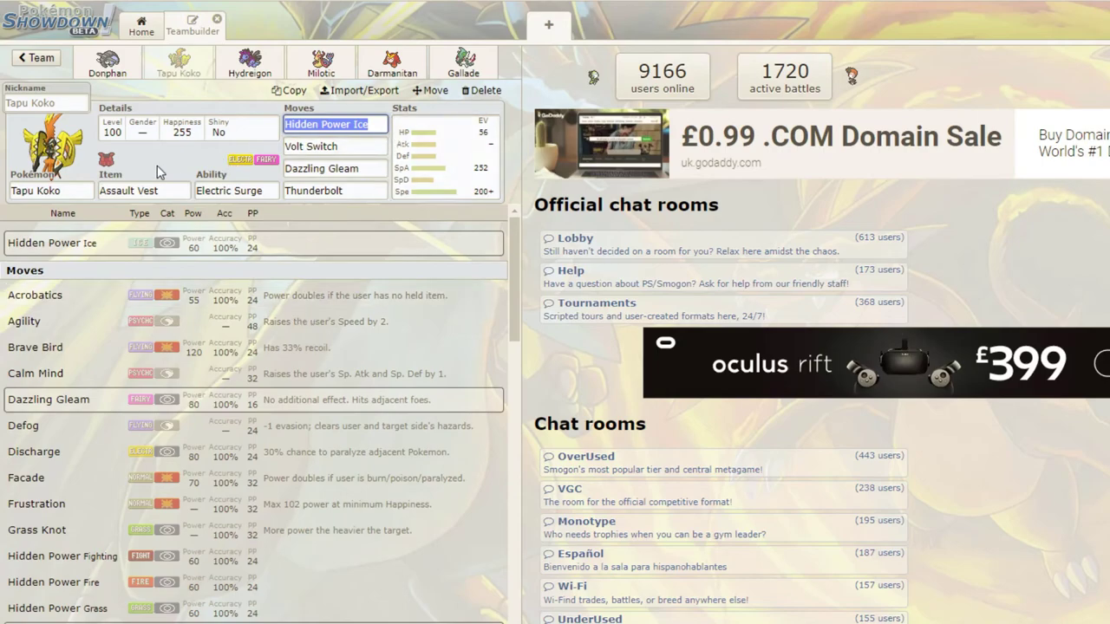
Replace Tapu Koko's third move, Dazzling Gleam, with Nature's Madness.
left_click(156, 157)
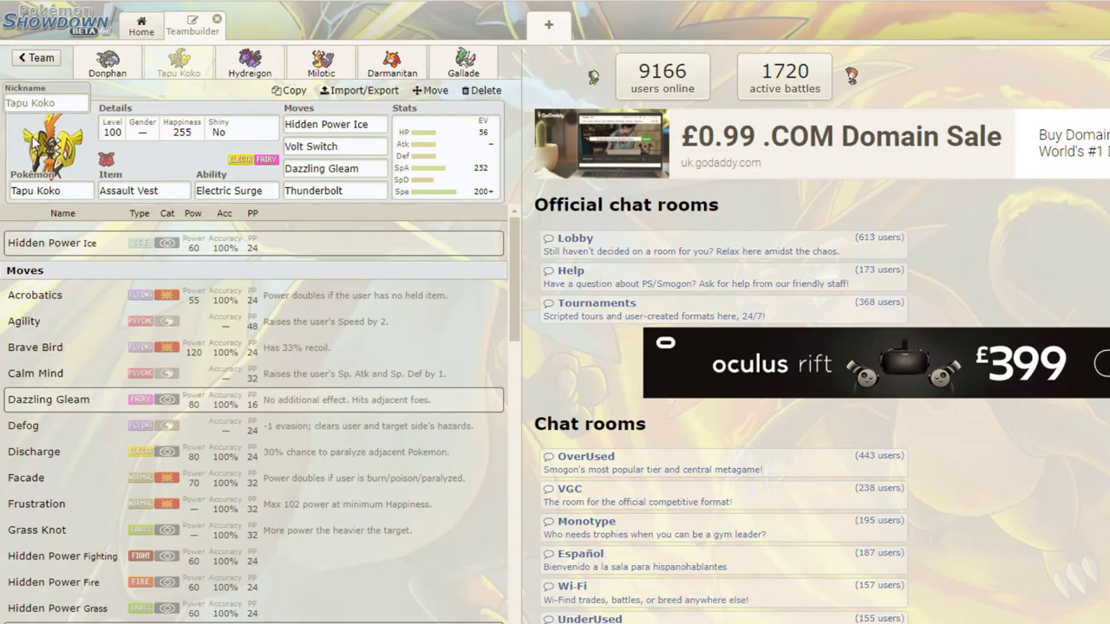
left_click(347, 168)
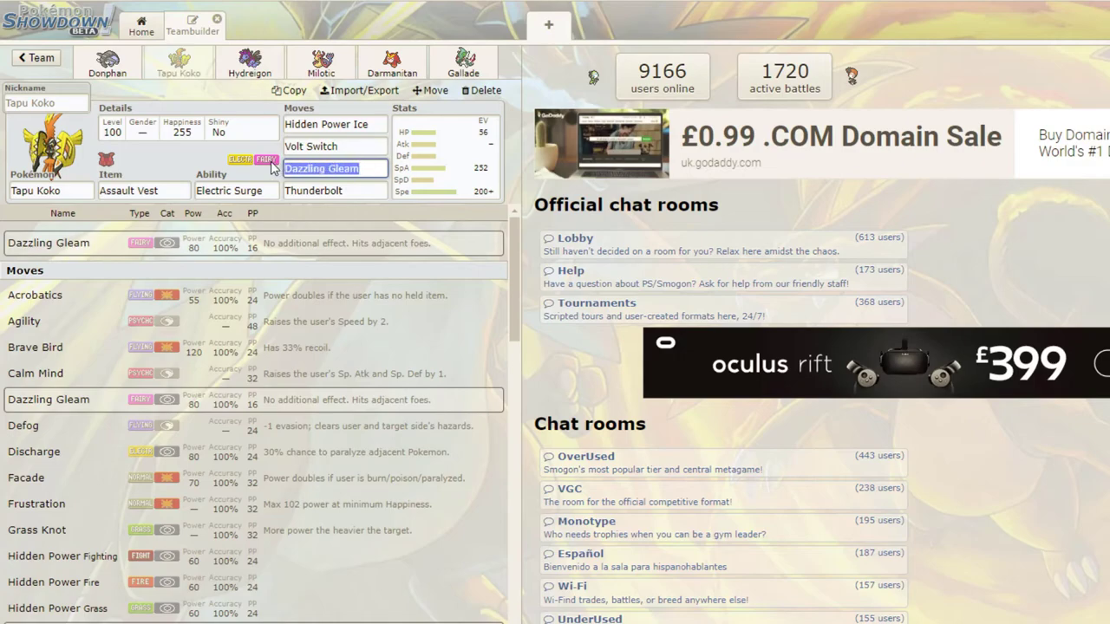
type("n")
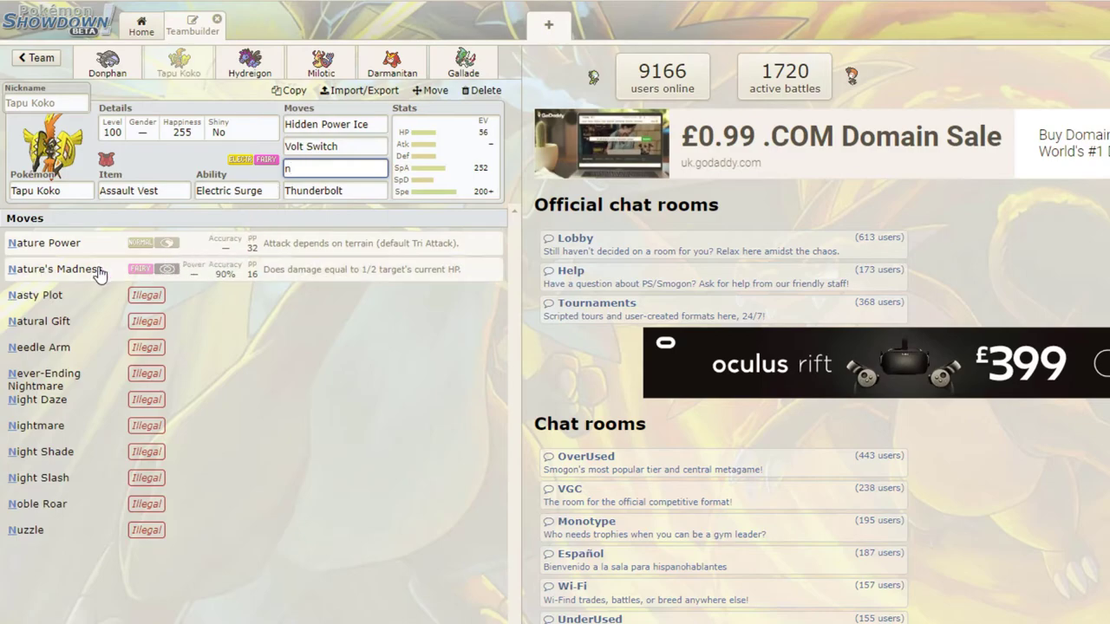
left_click(227, 269)
left_click(433, 164)
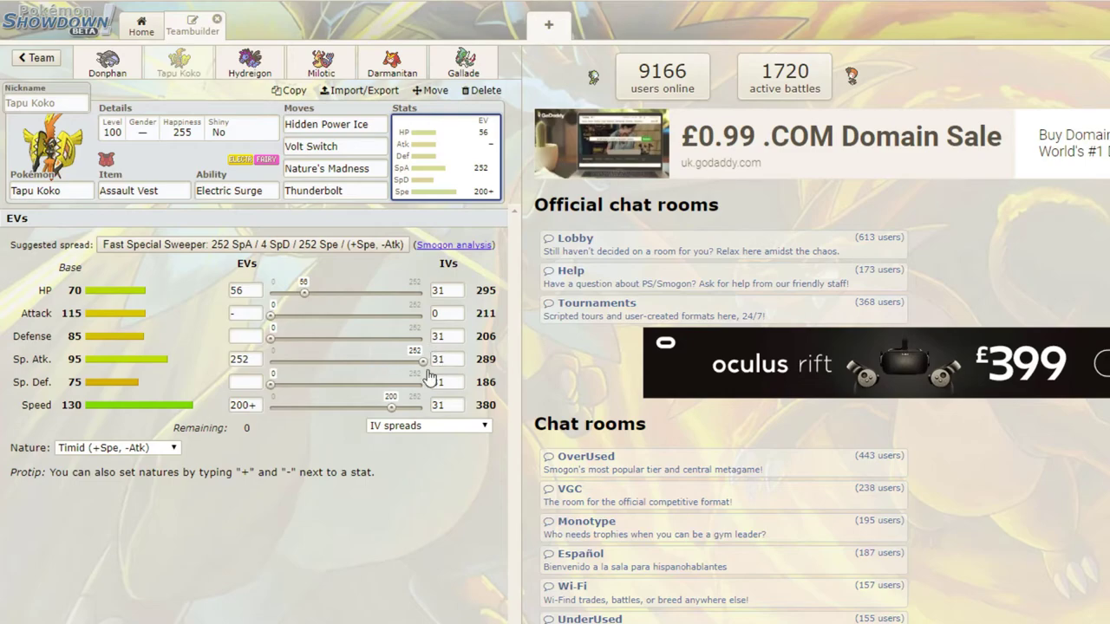
Rework Tapu Koko's EVs to 136 HP and 60 Defense, clearing Sp. Atk and Speed.
left_click_drag(422, 361, 251, 359)
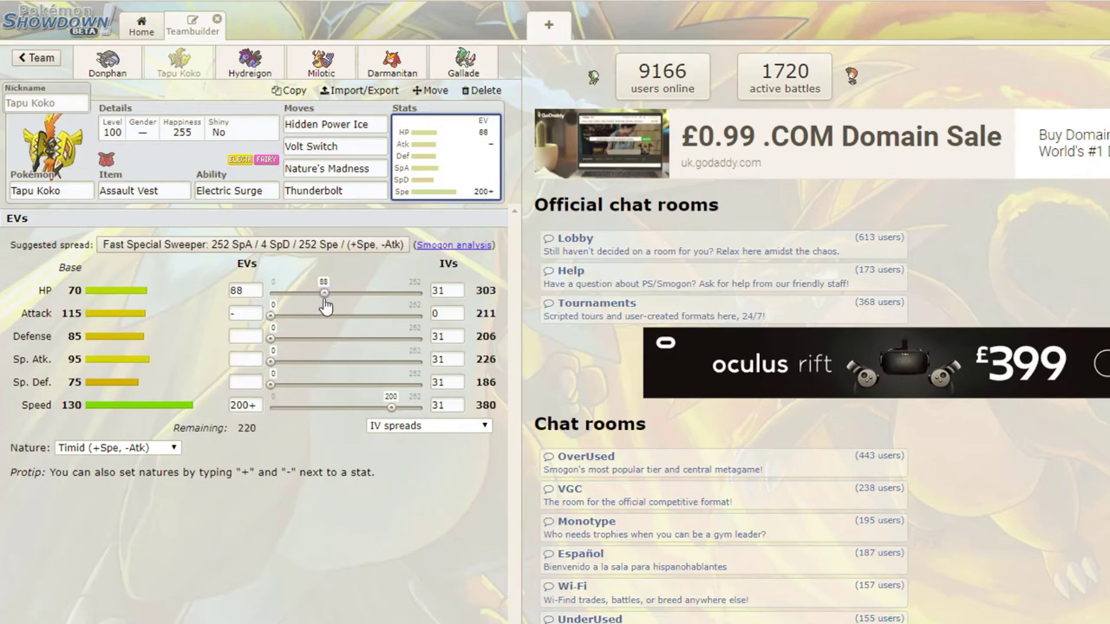
left_click_drag(325, 305, 352, 315)
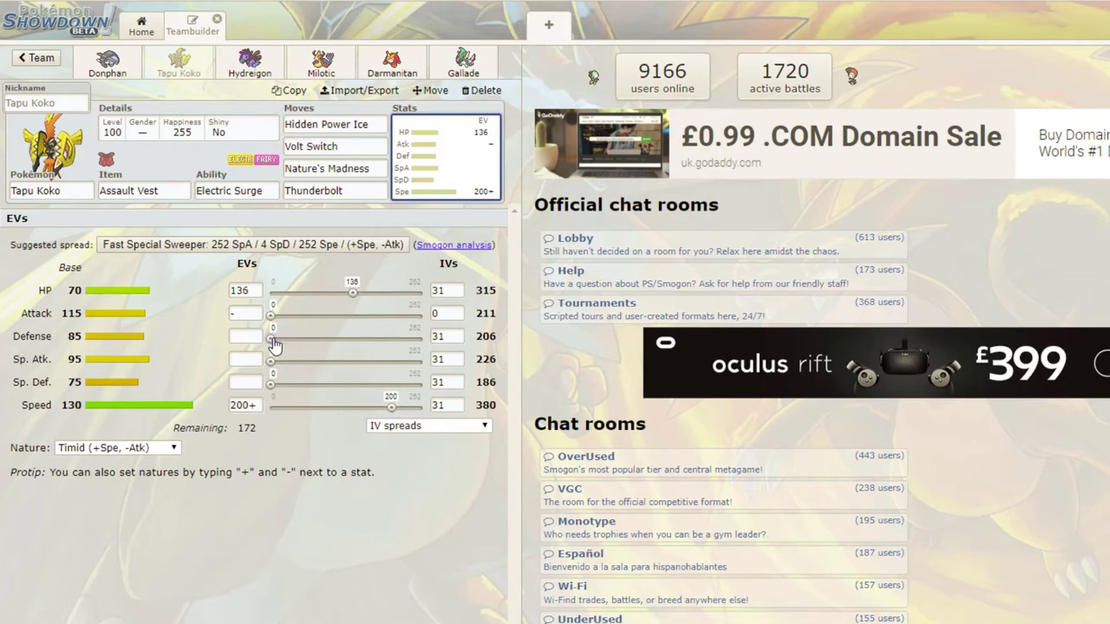
left_click_drag(274, 344, 307, 352)
left_click_drag(391, 407, 269, 412)
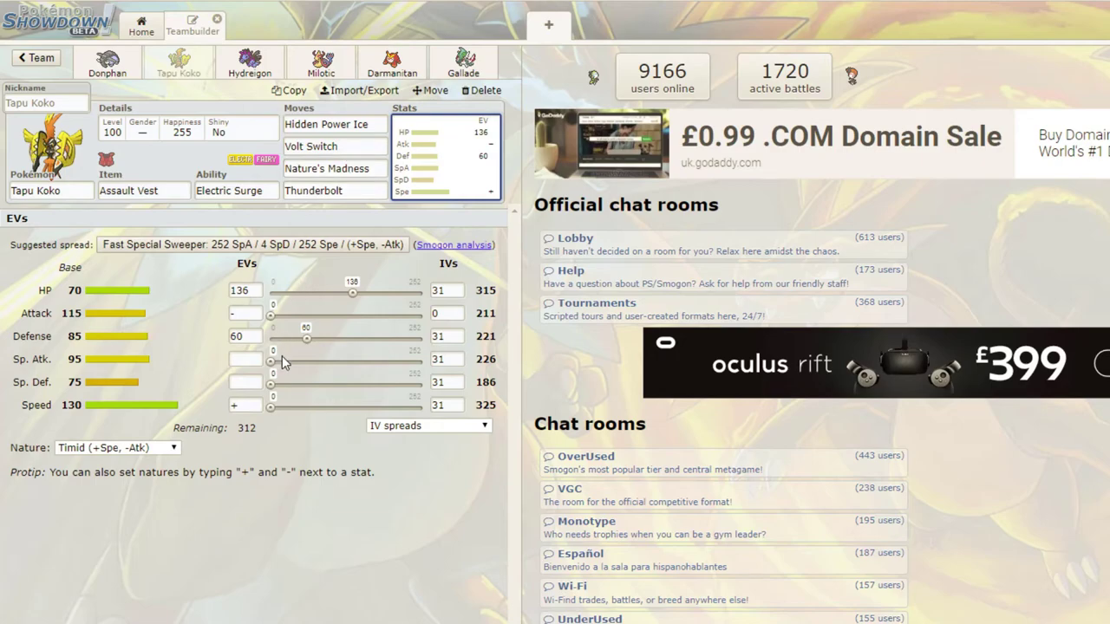
Finish Tapu Koko's Timid spread with 12 Sp. Atk, 216 Speed and 84 Sp. Def EVs.
left_click_drag(272, 368, 277, 366)
left_click_drag(271, 409, 399, 425)
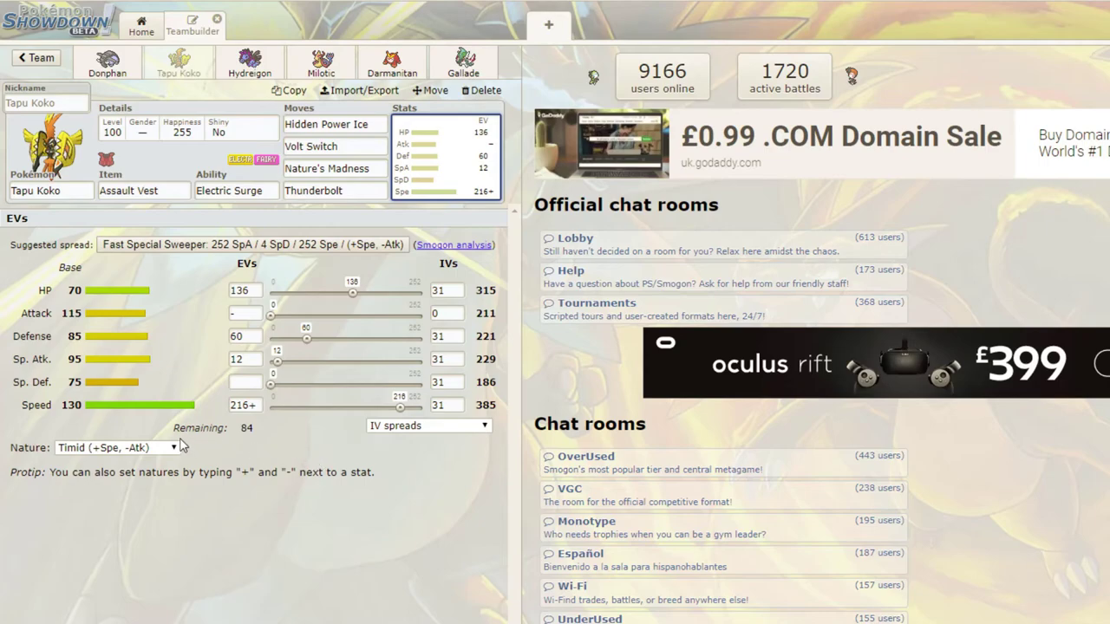
left_click_drag(271, 384, 322, 385)
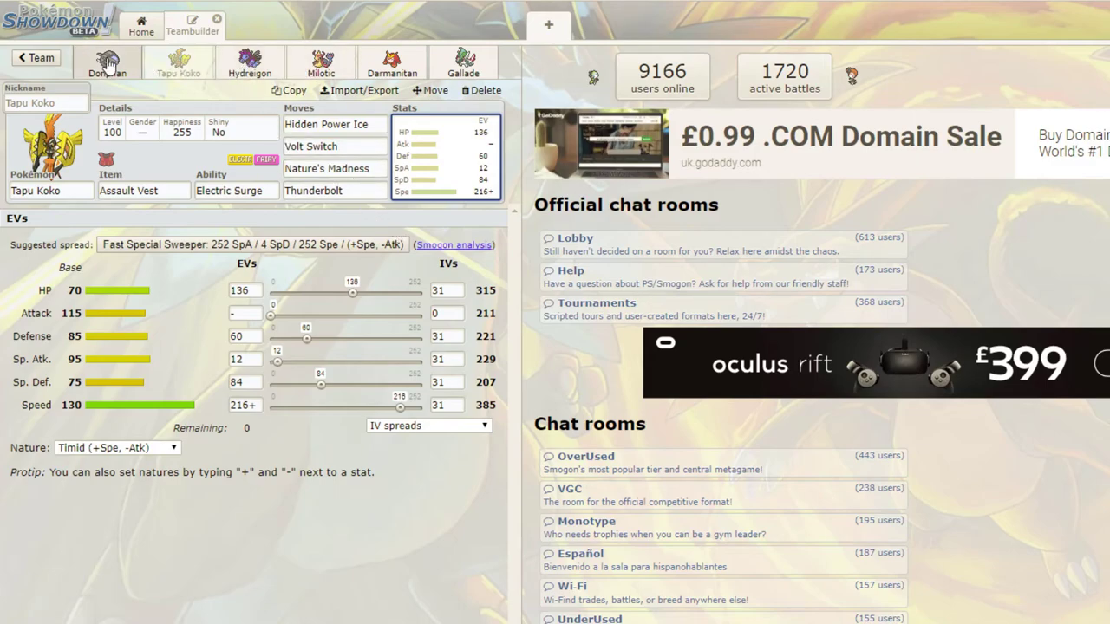
Review the Hydreigon, Milotic, Darmanitan, Gallade-Mega and Tapu Koko sets, ending on Donphan's set.
left_click(234, 68)
left_click(300, 66)
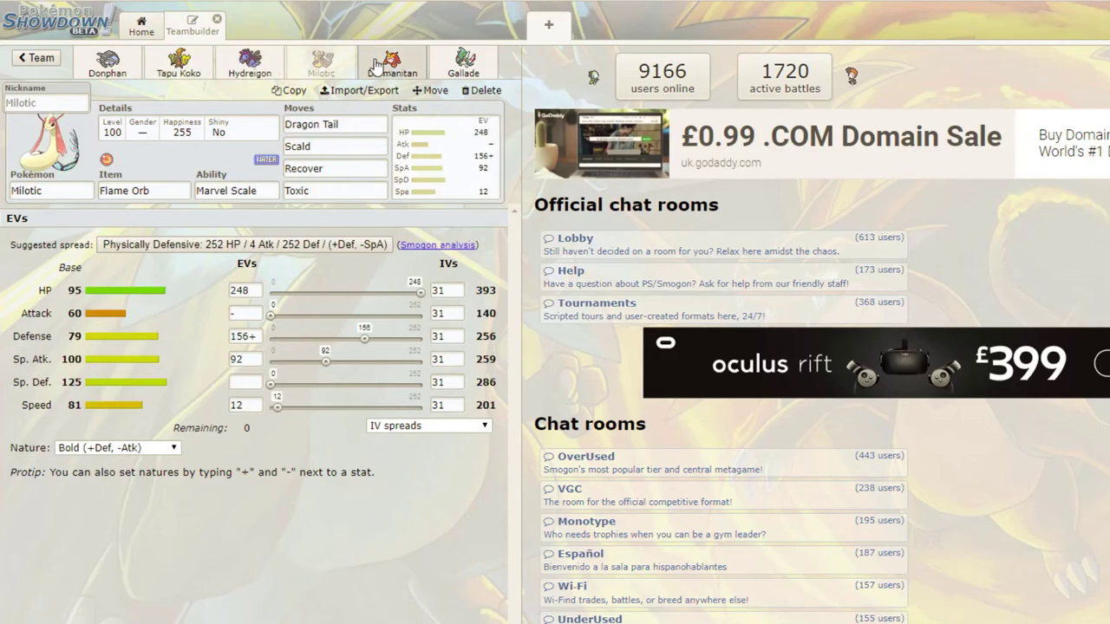
left_click(376, 68)
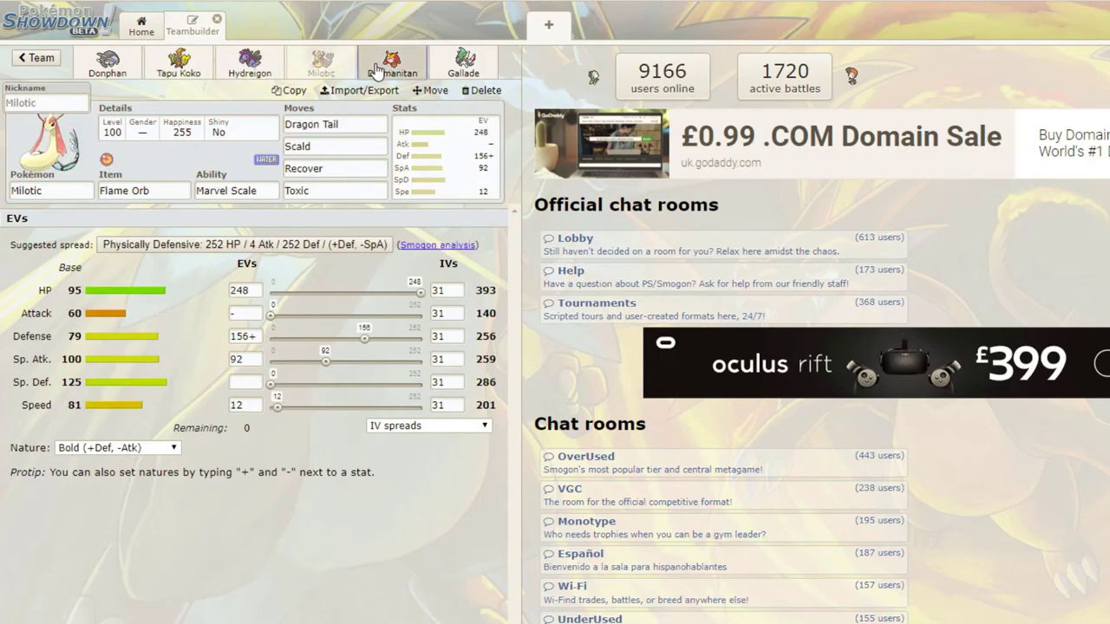
left_click(463, 63)
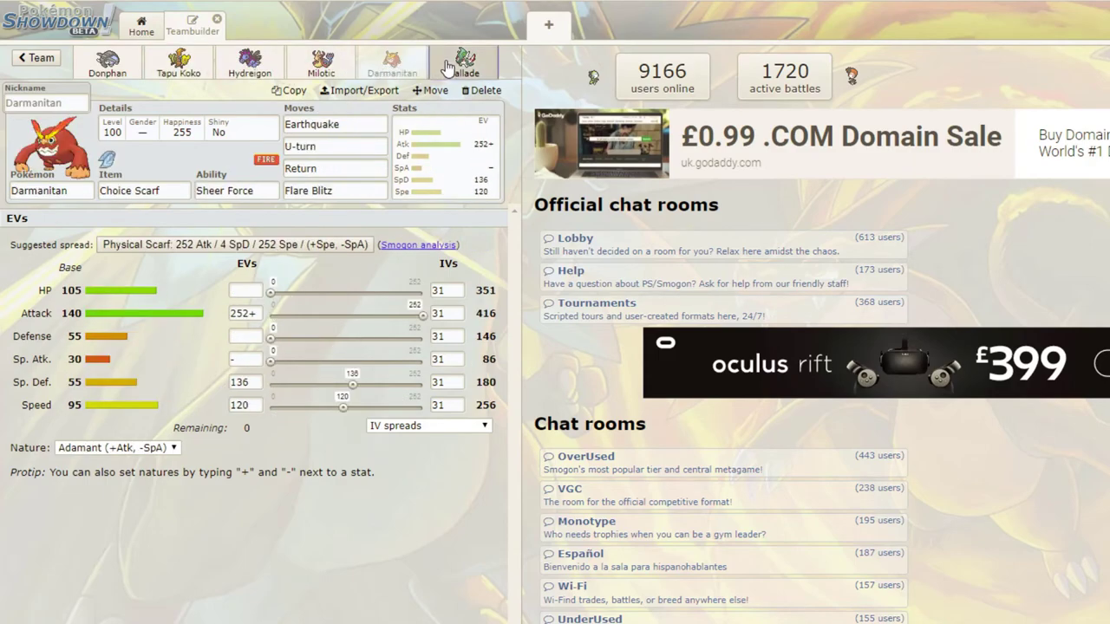
left_click(376, 70)
left_click(462, 65)
left_click(370, 68)
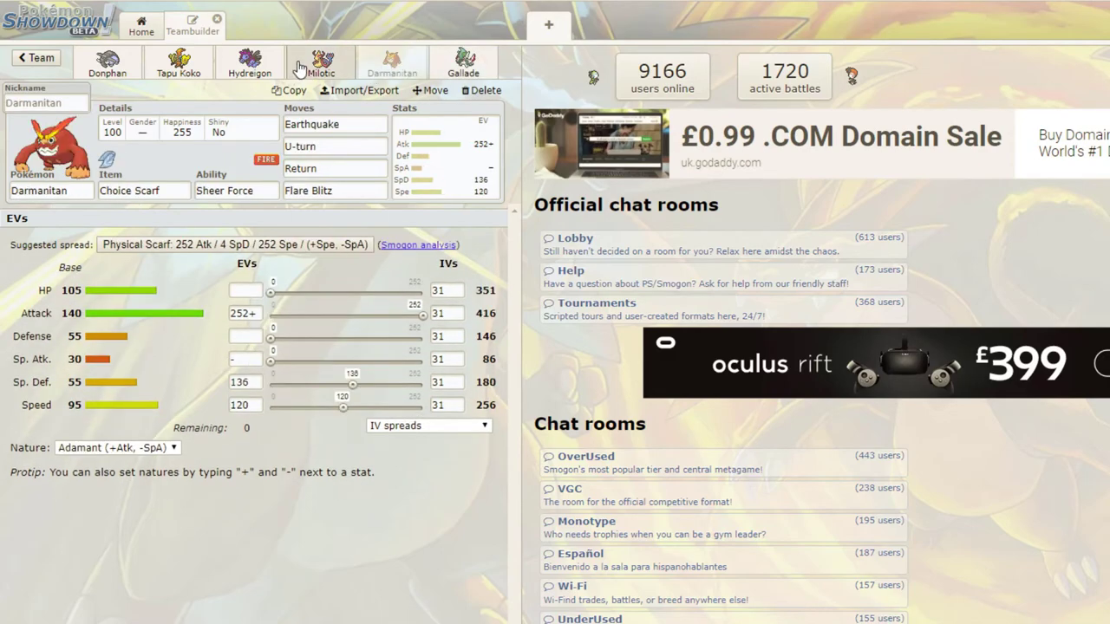
left_click(299, 65)
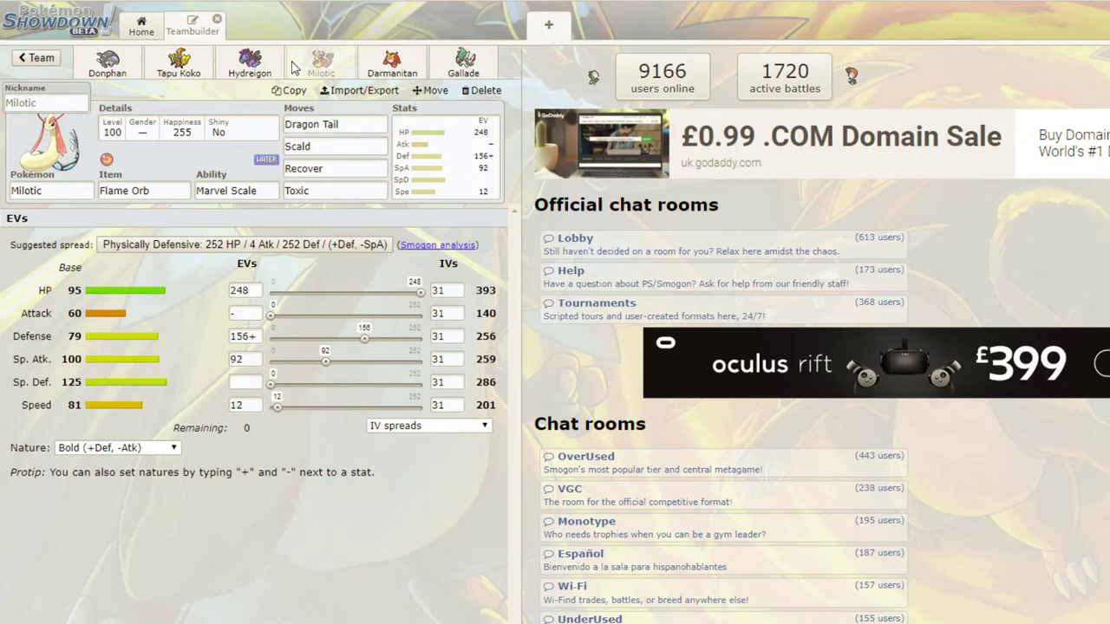
left_click(232, 68)
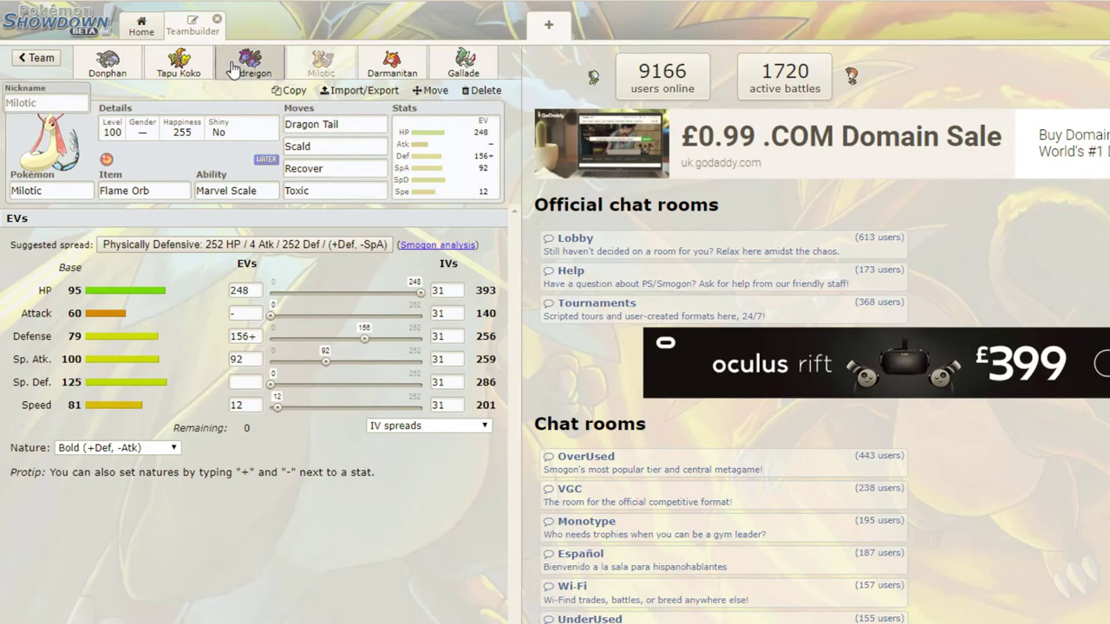
left_click(179, 60)
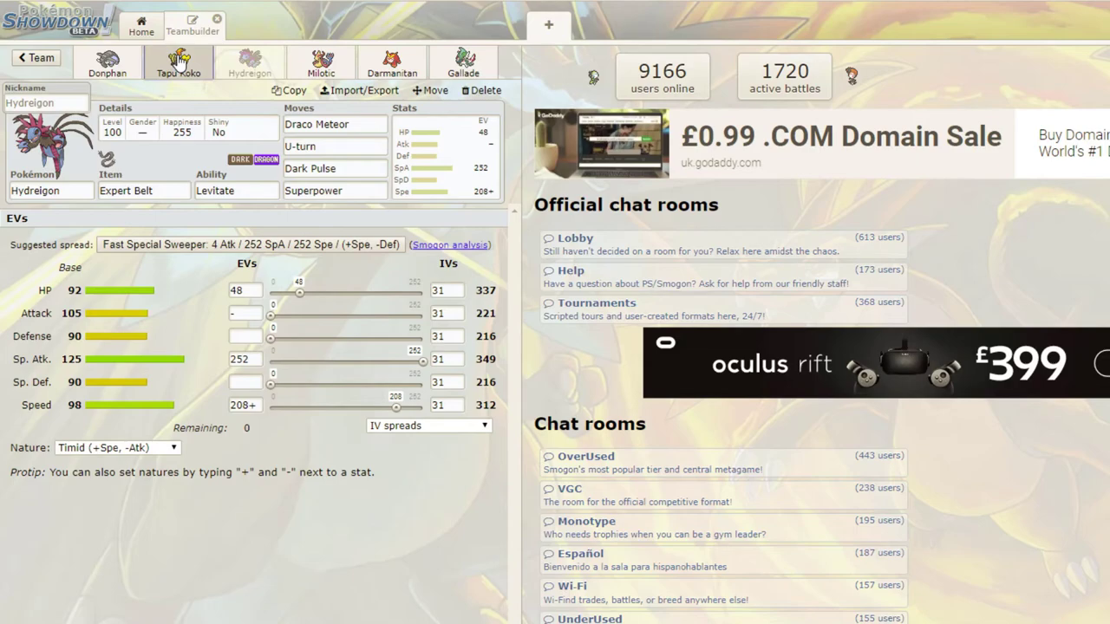
left_click(107, 63)
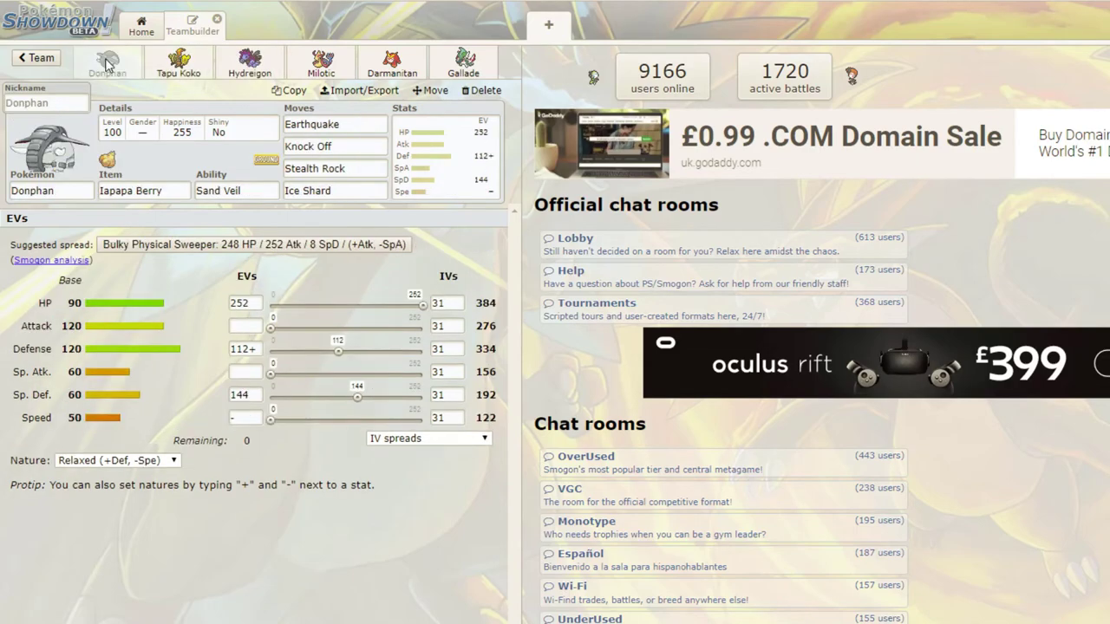
Set Donphan's ability to Sturdy.
left_click(238, 189)
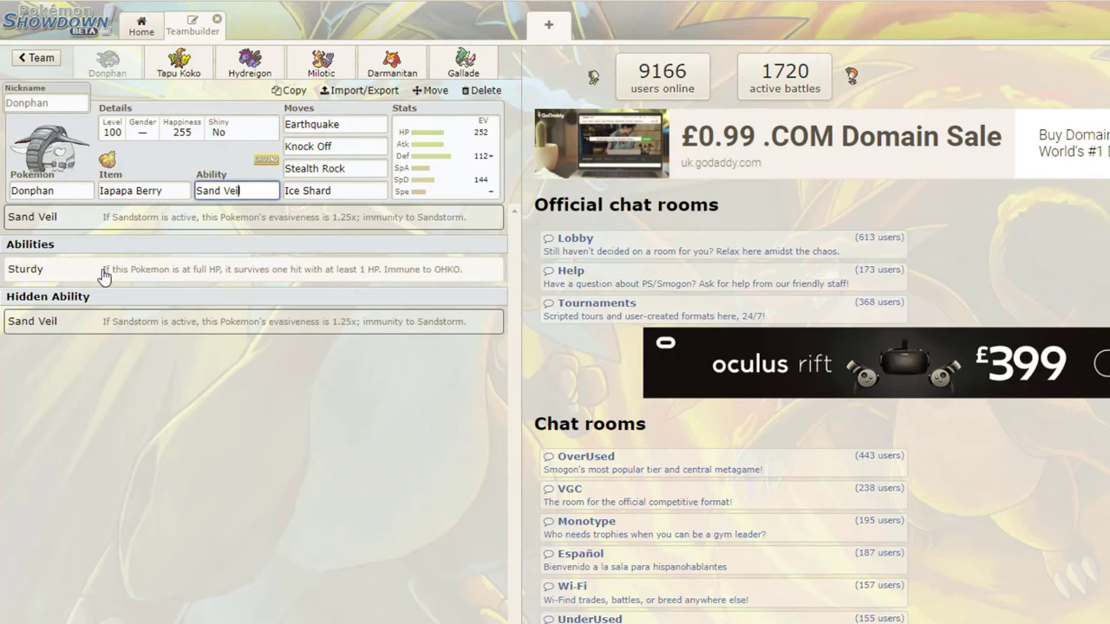
left_click(97, 276)
left_click(146, 192)
key("Tab")
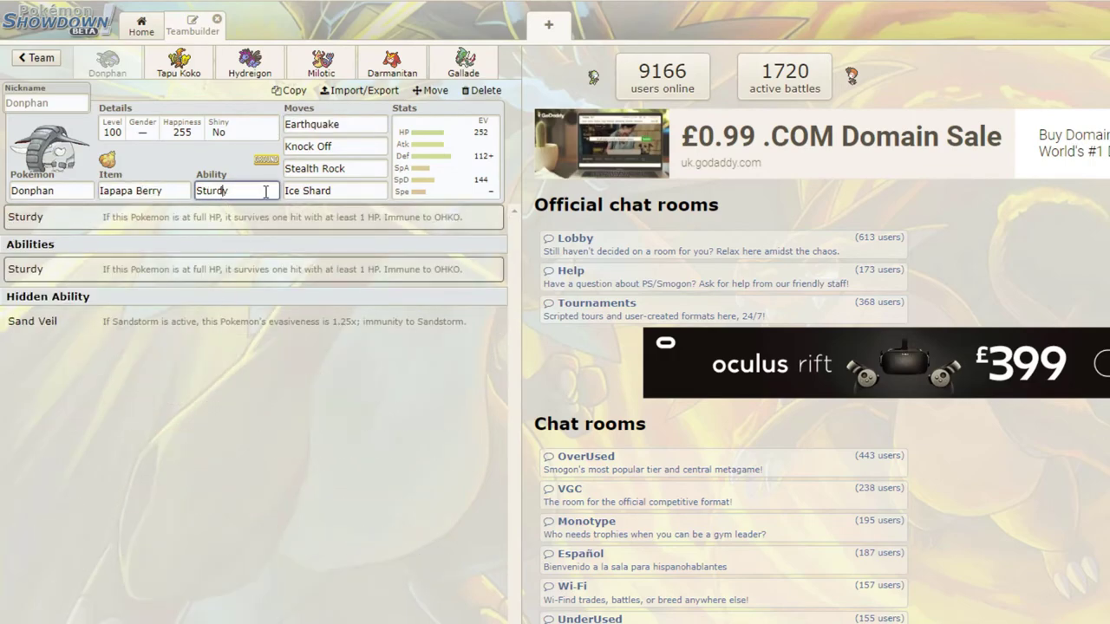
left_click(429, 167)
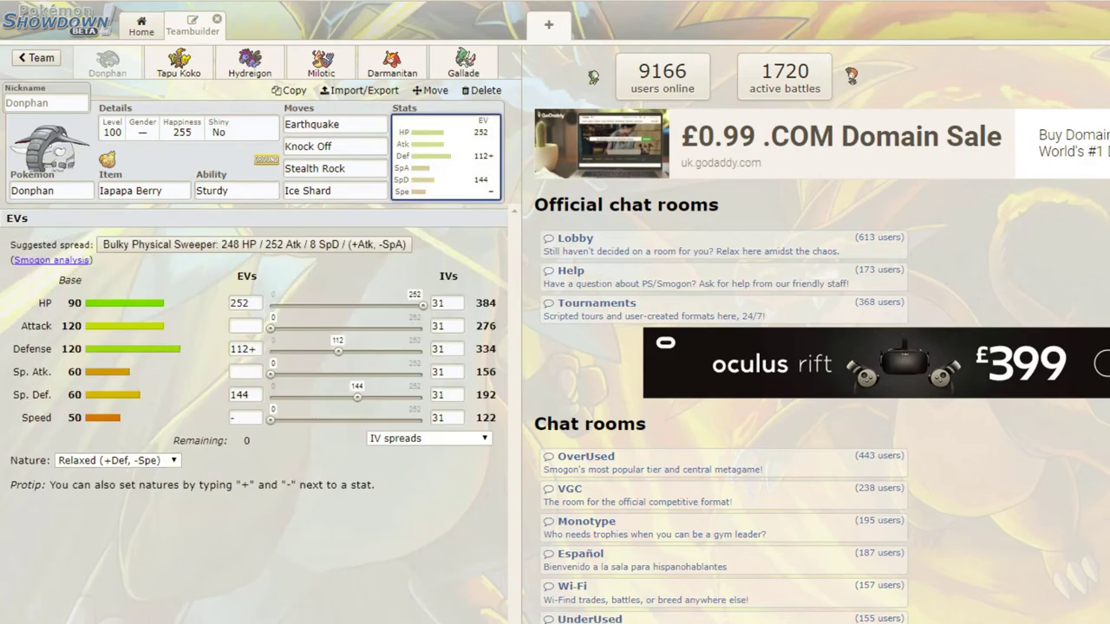
Change Donphan's nature to Careful (+SpD, -SpA).
left_click(136, 467)
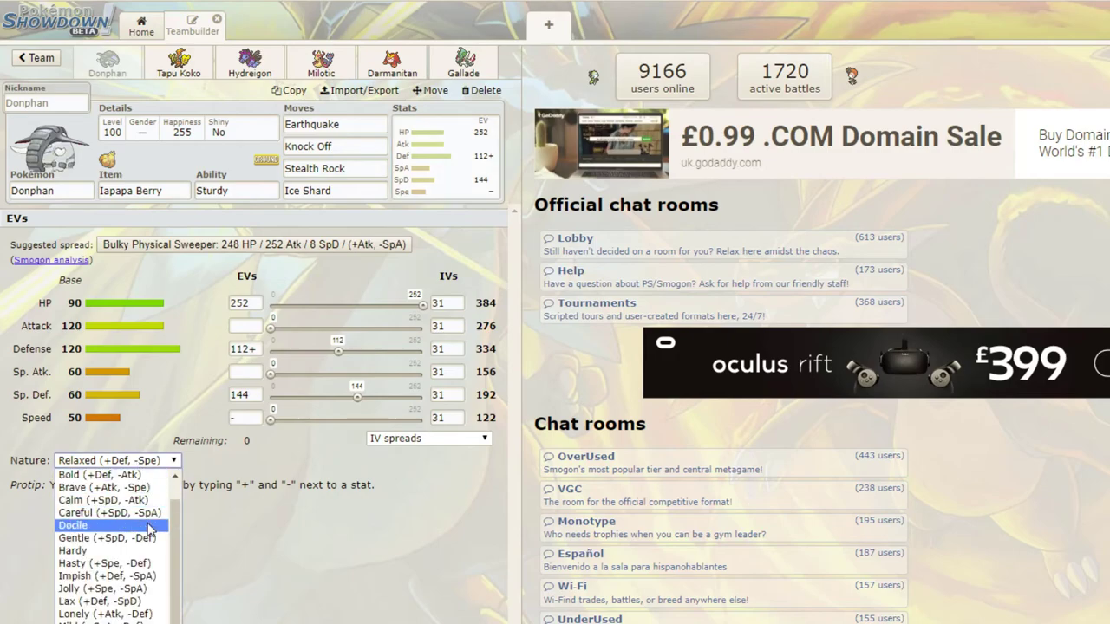
scroll(179, 528, "up", 1)
scroll(178, 521, "up", 1)
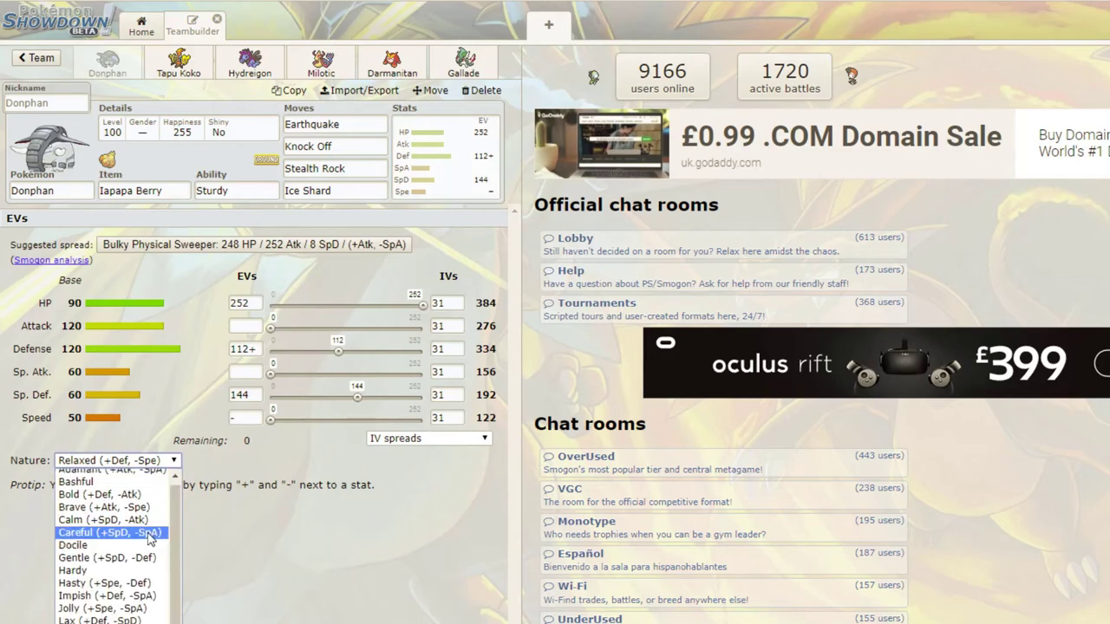
left_click(152, 538)
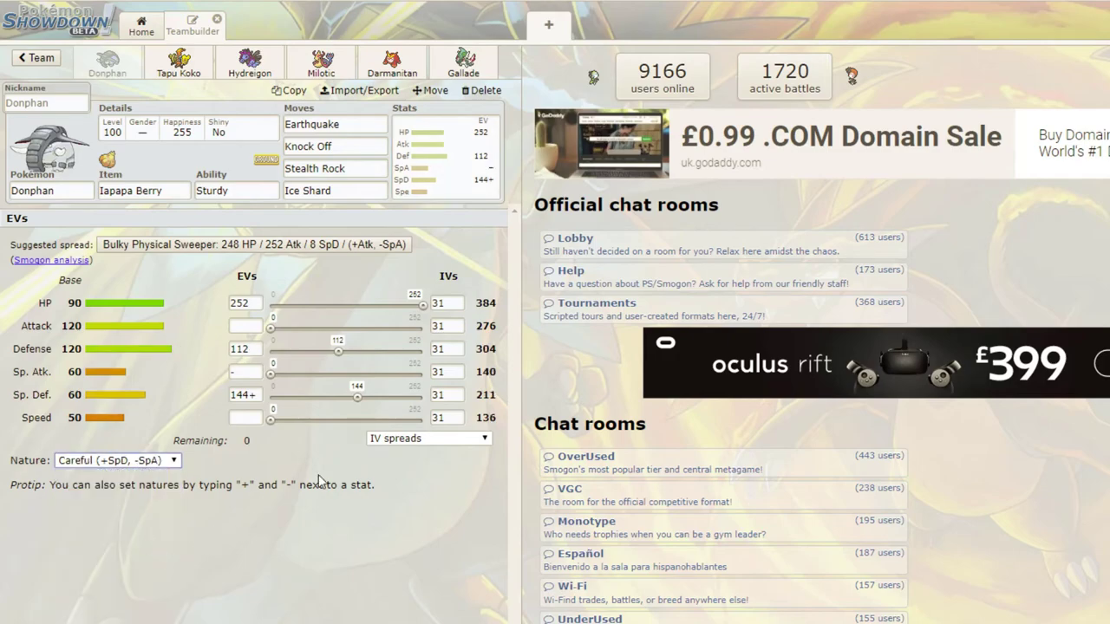
left_click(171, 68)
Step through the team's tabs to Gallade-Mega and check the Spiritomb (80) entry in cell C14 of the ABC League Doc.
left_click(250, 66)
left_click(321, 66)
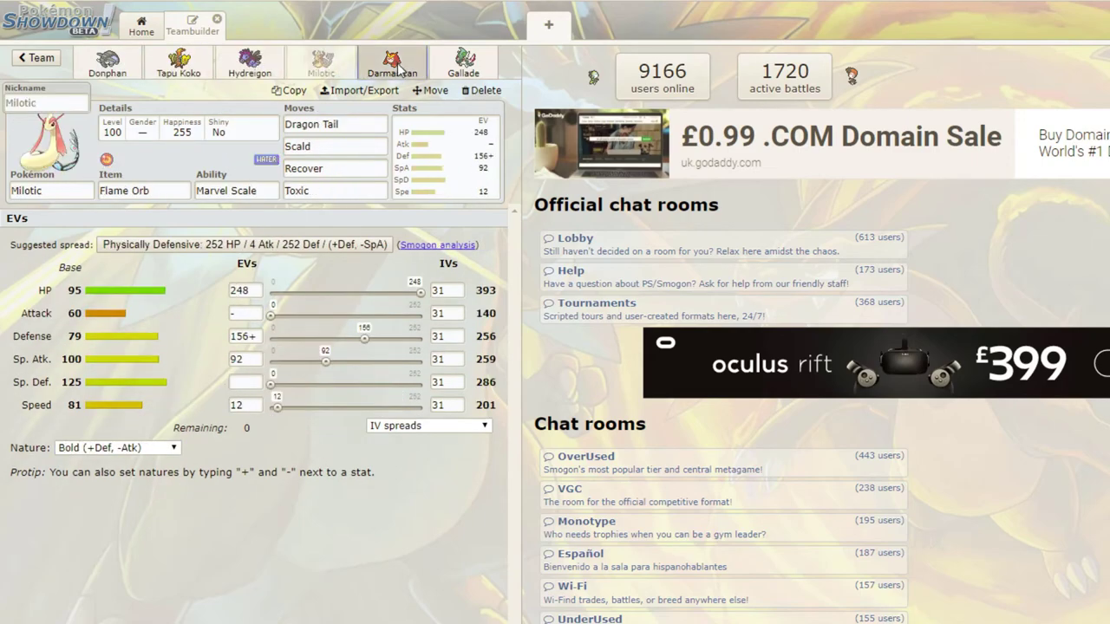
left_click(395, 66)
left_click(463, 64)
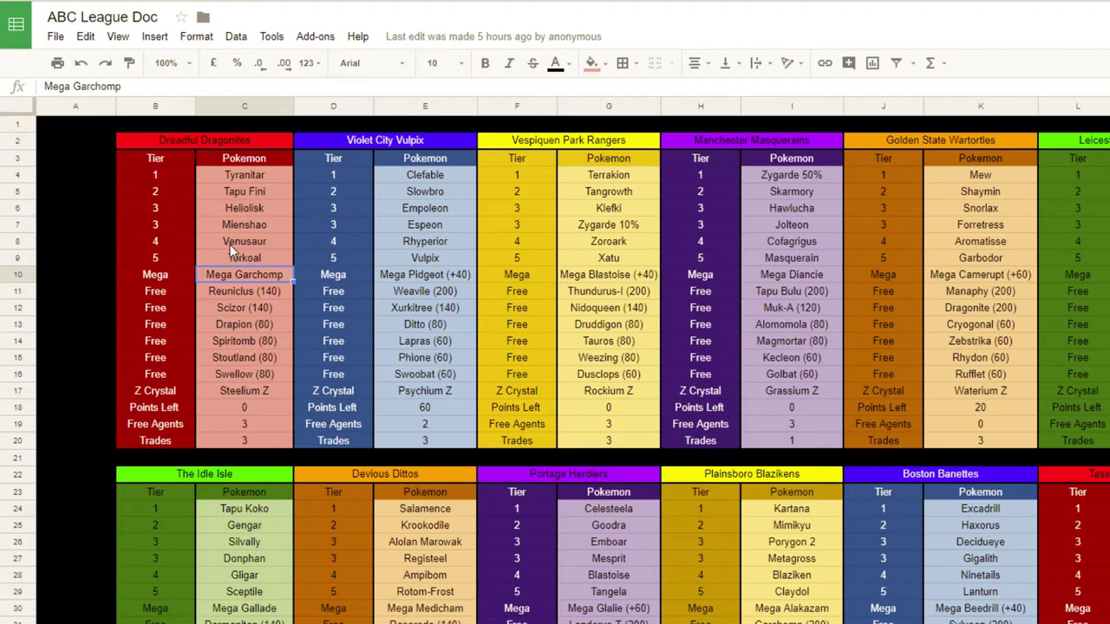
left_click(241, 342)
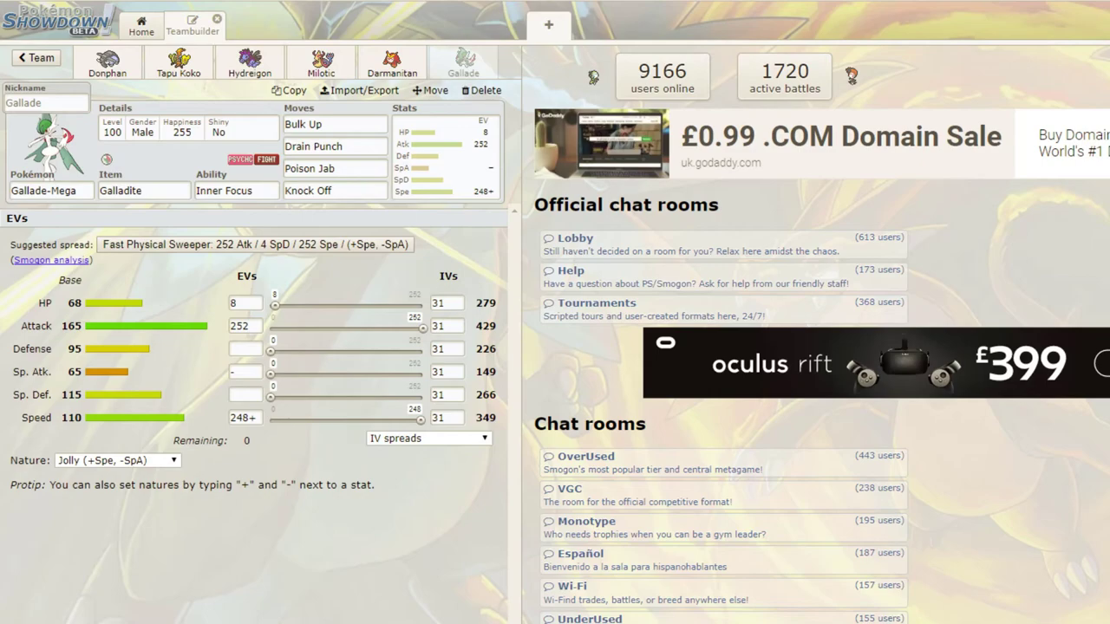
Load Spiritomb's NU Pursuit Trapper set as Pokémon 1 in the damage calculator.
left_click(171, 67)
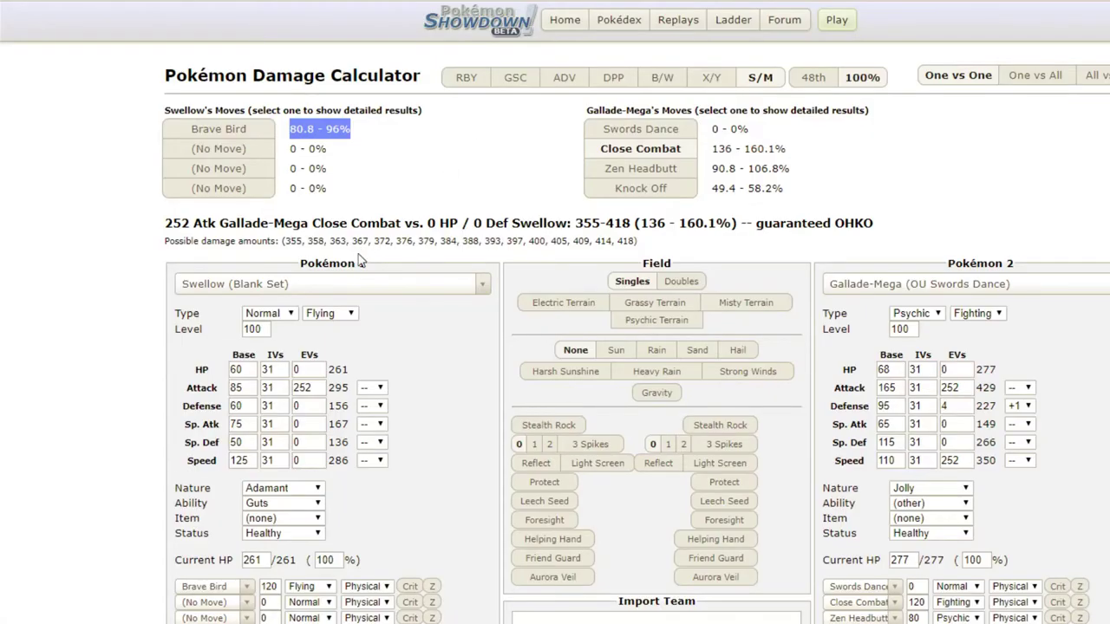
left_click(339, 285)
type("s")
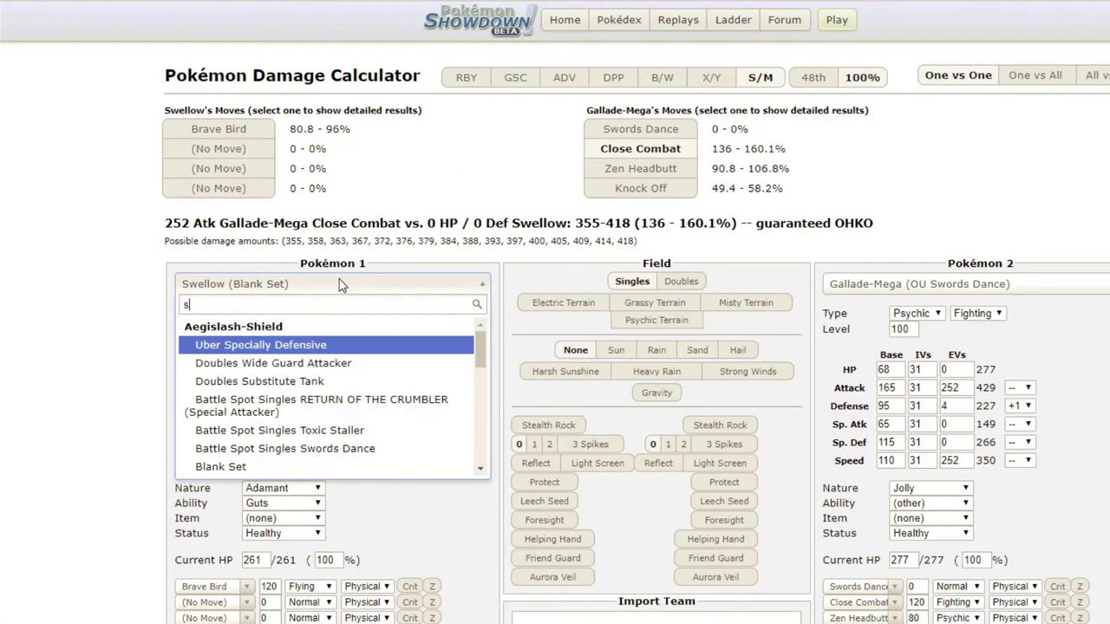
type("pir")
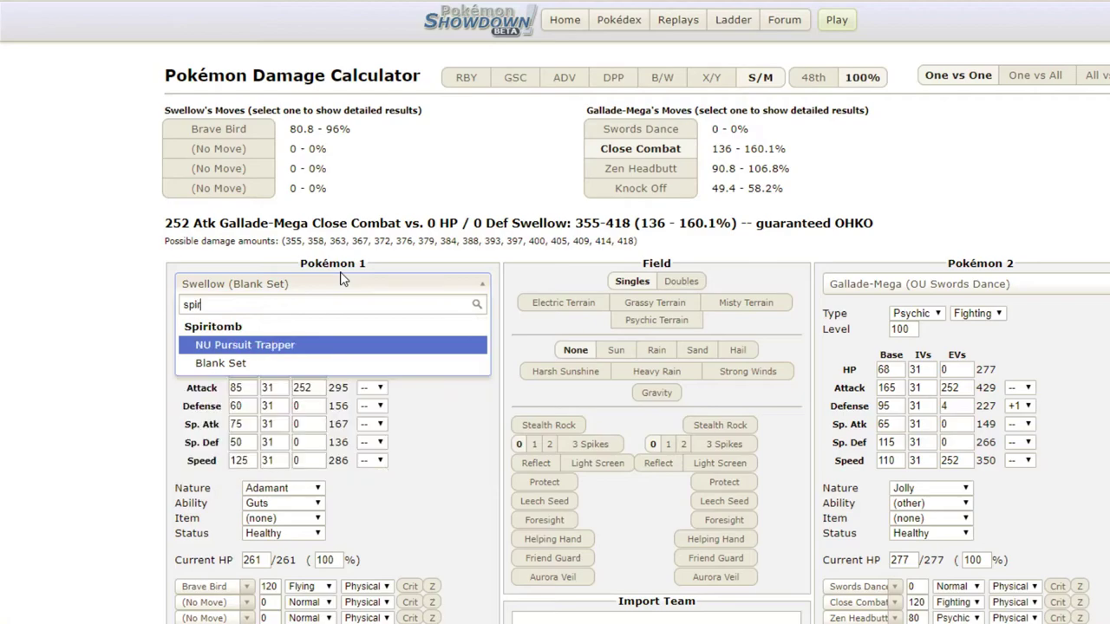
type("itomb")
left_click(286, 347)
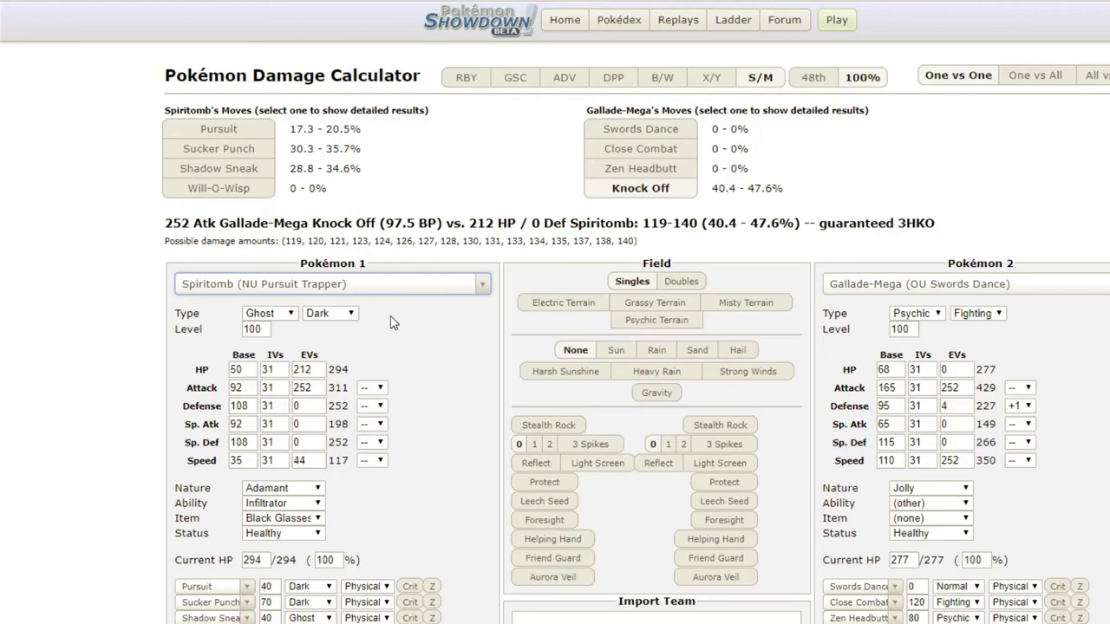
Calc it against Hydreigon's UU Life Orb Attacker set as Pokémon 2.
left_click(919, 286)
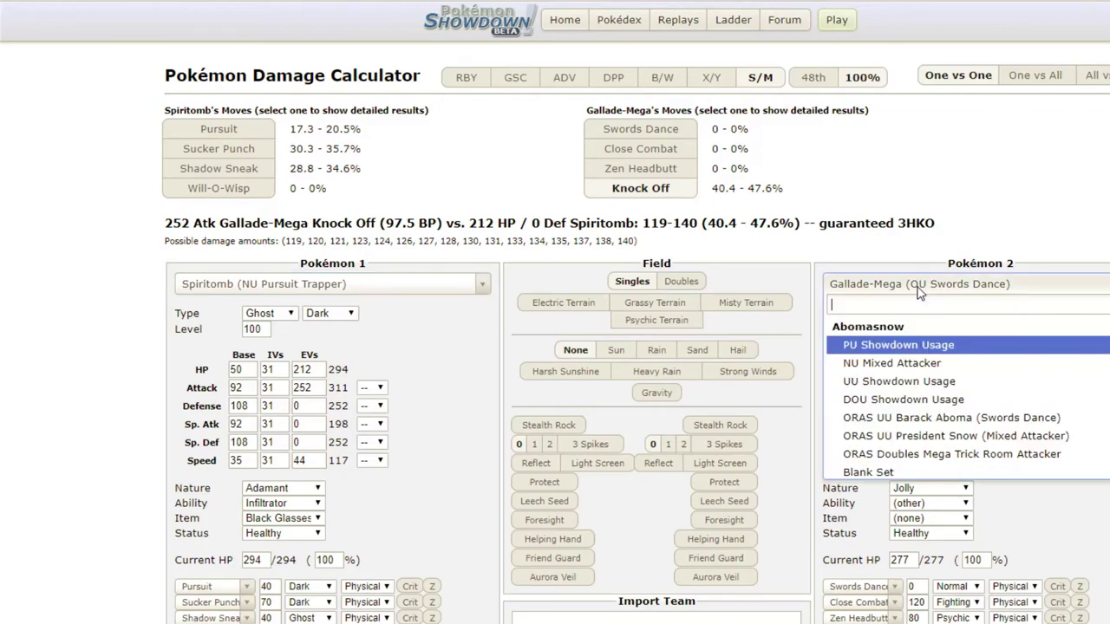
type("koki")
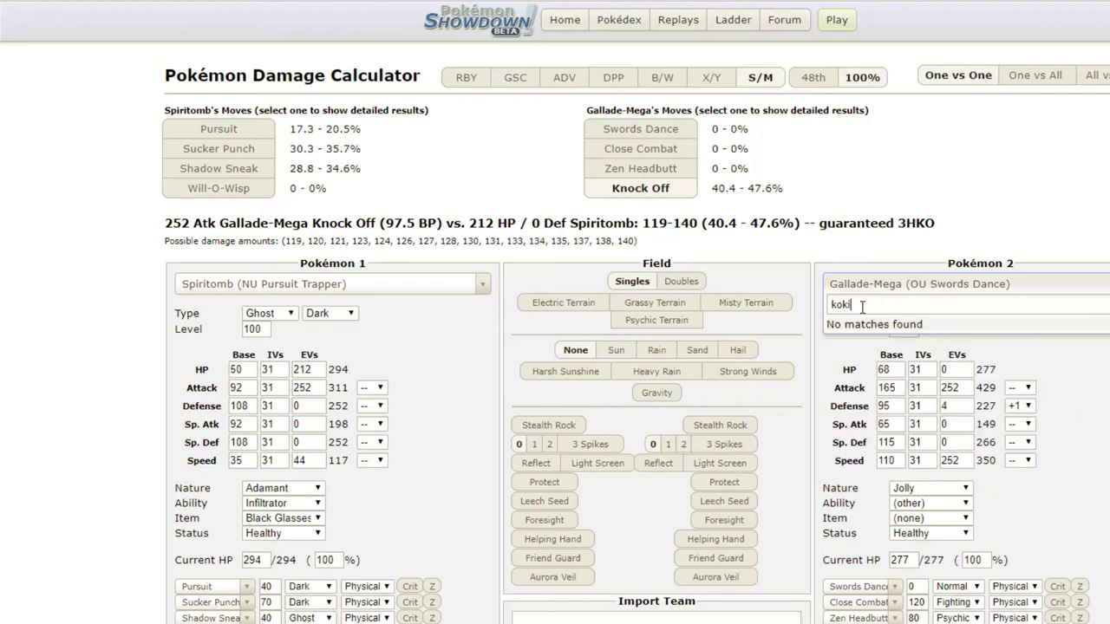
key("BackSpace")
key("BackSpace")
key("BackSpace")
key("BackSpace")
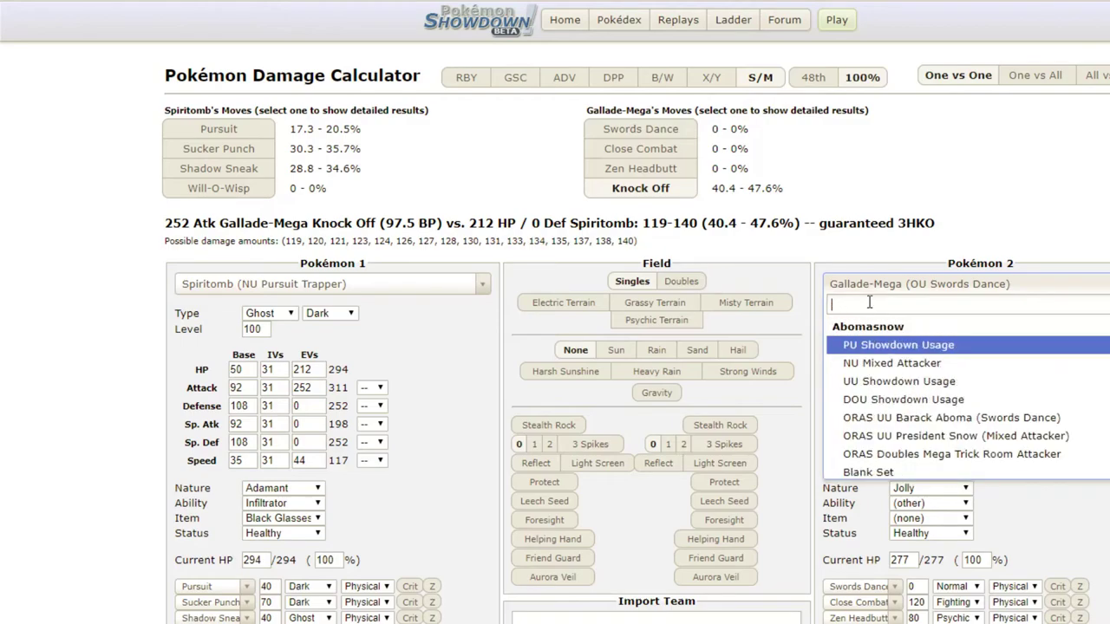
type("hydreig")
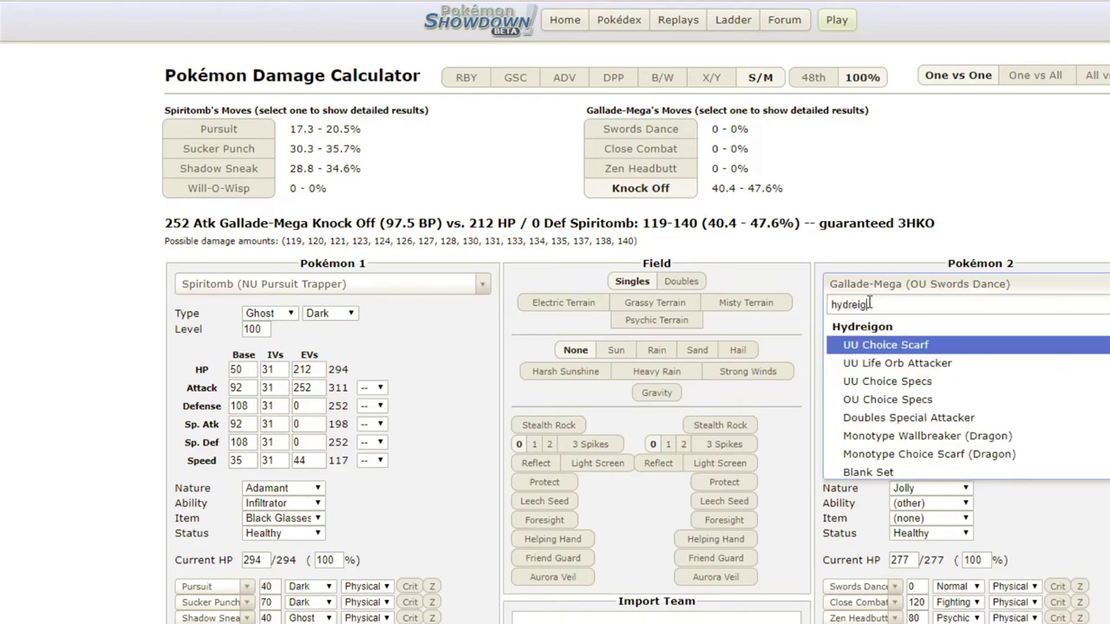
left_click(954, 364)
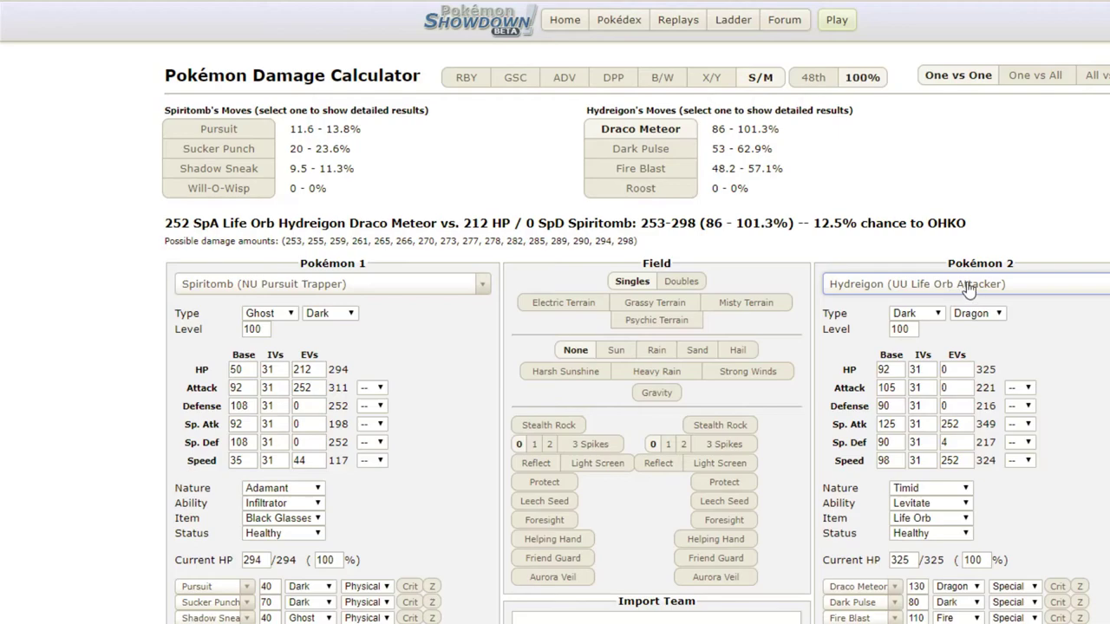
Swap Pokémon 2 to Darmanitan's UU Choice Scarf set.
left_click(935, 286)
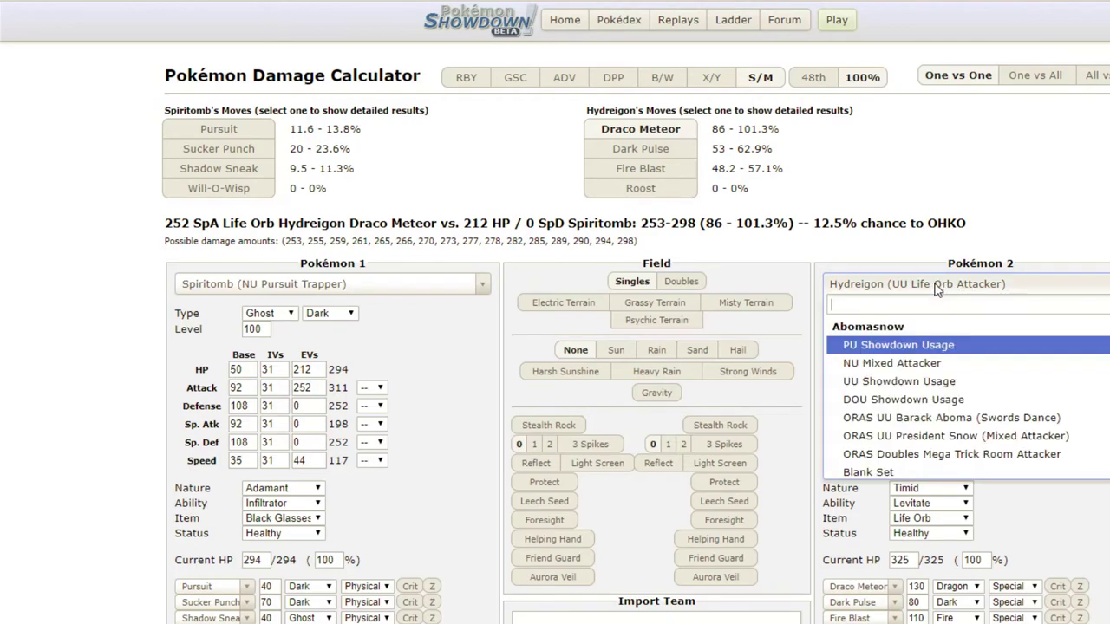
type("darm")
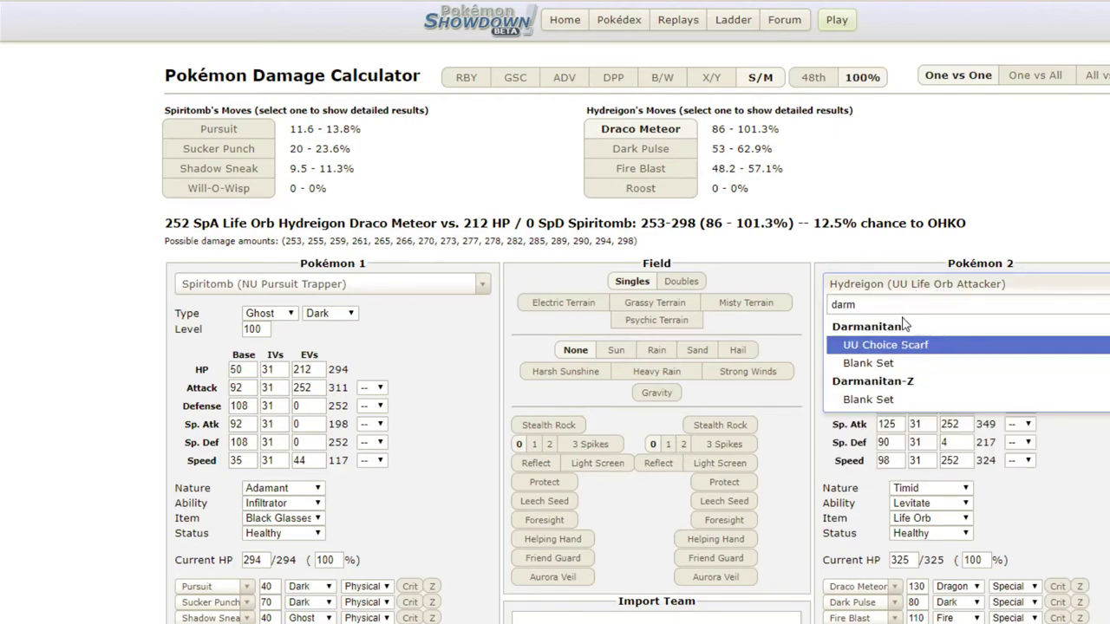
left_click(914, 344)
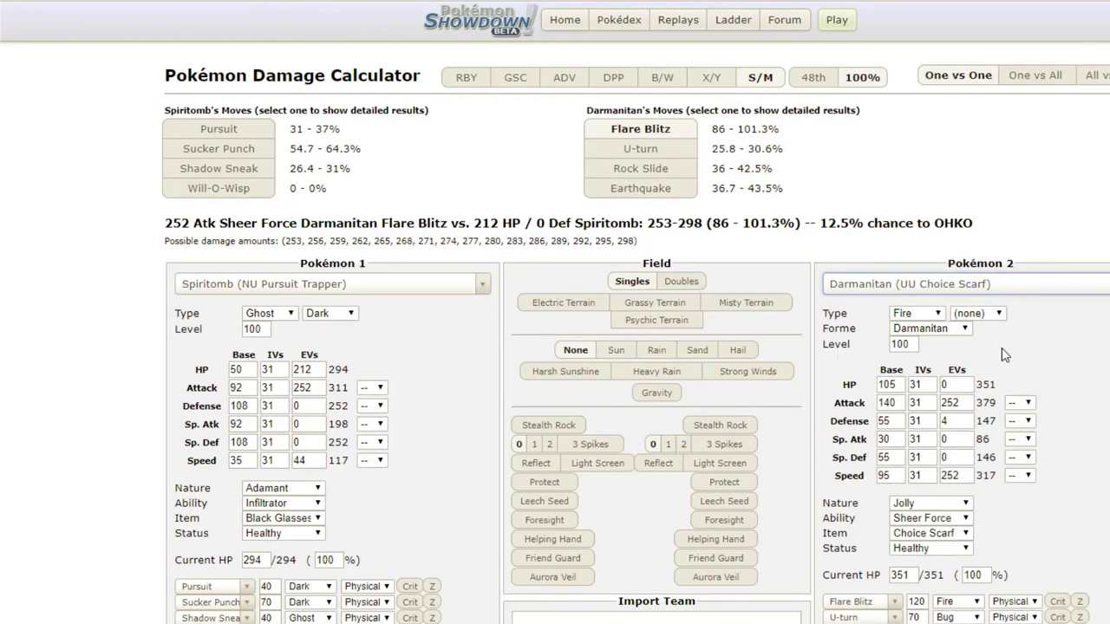
left_click(878, 291)
type("d")
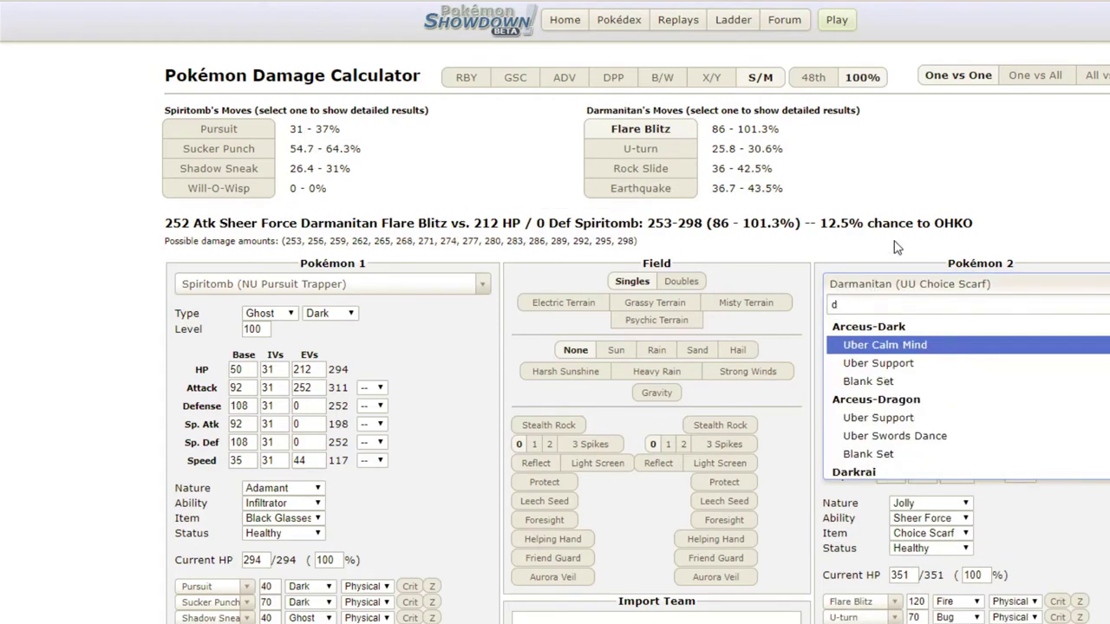
left_click(899, 247)
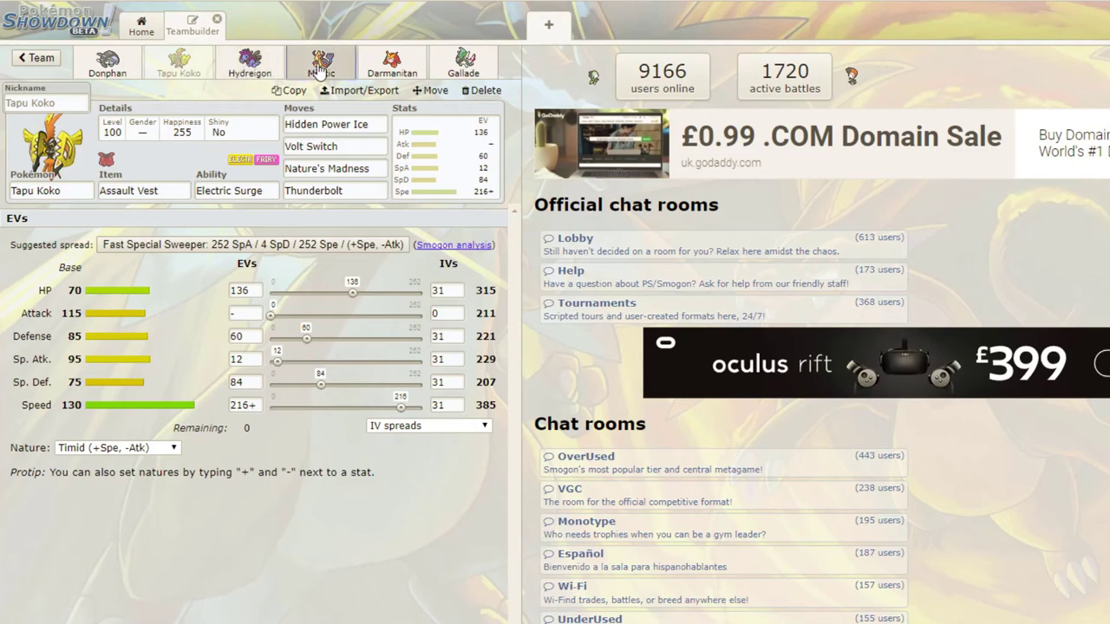
Look over the Milotic, Tapu Koko, Hydreigon, Darmanitan and Gallade-Mega sets, finishing on Donphan's Sturdy, Careful set.
left_click(321, 61)
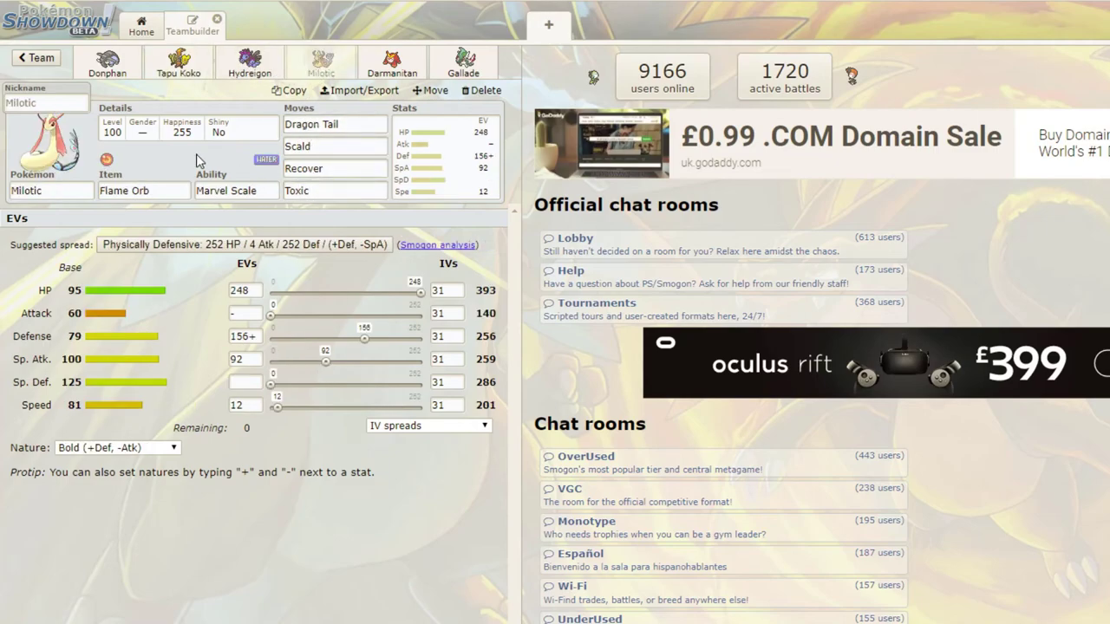
left_click(108, 62)
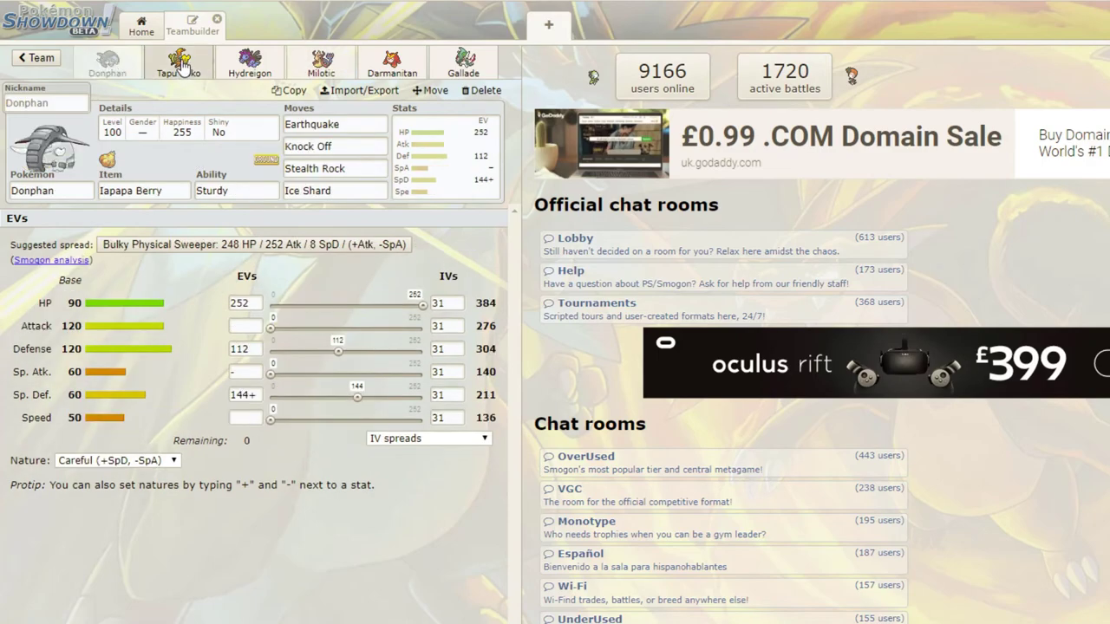
left_click(182, 69)
left_click(235, 67)
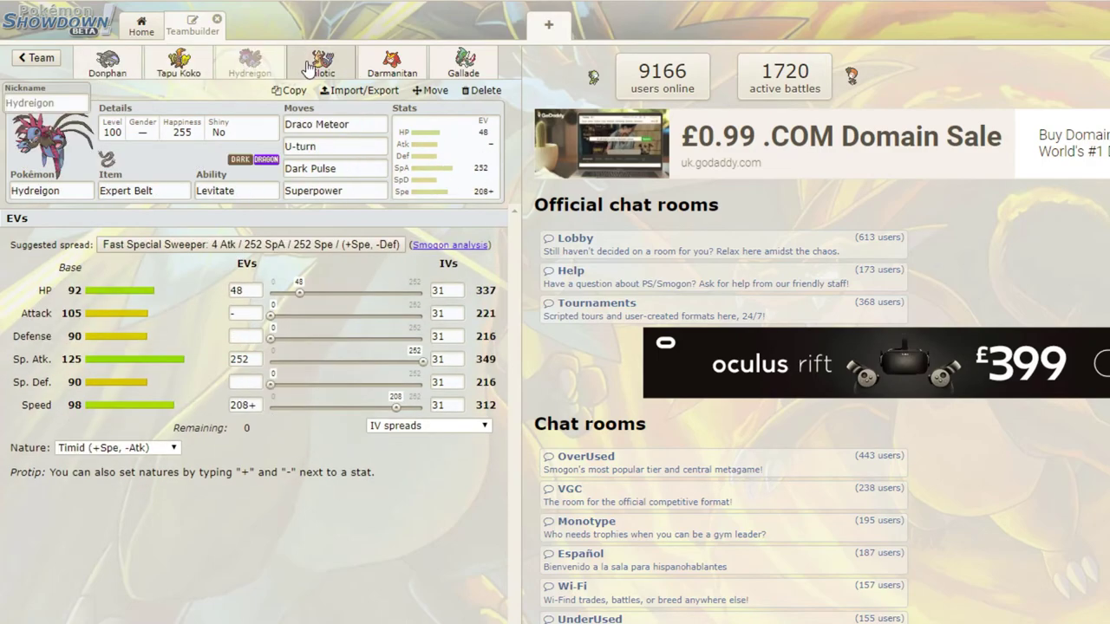
left_click(319, 68)
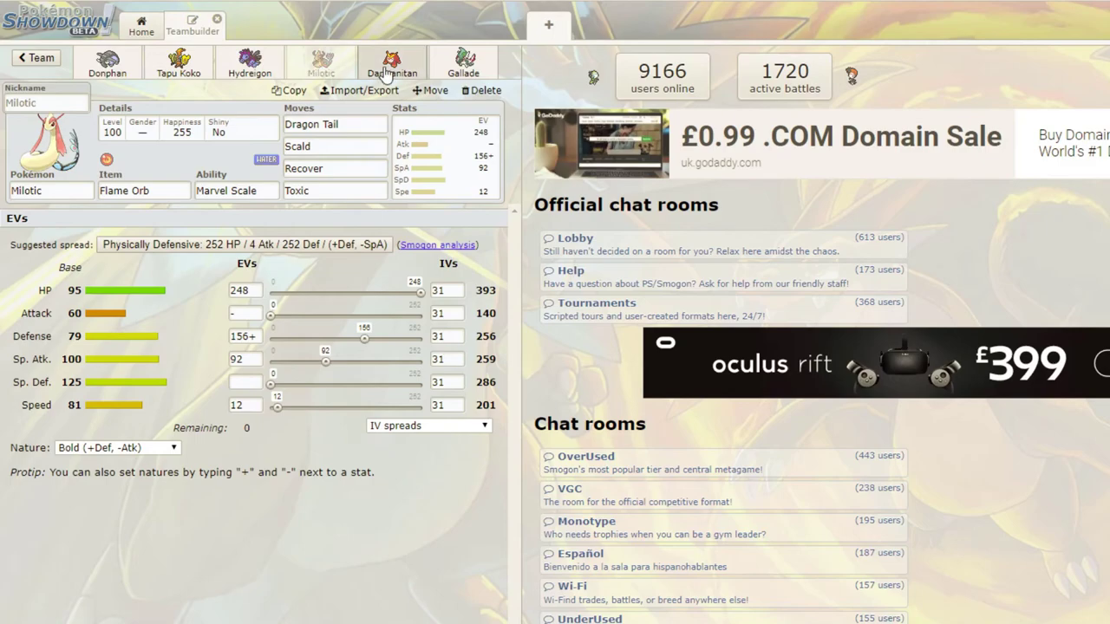
left_click(385, 67)
left_click(465, 67)
left_click(89, 68)
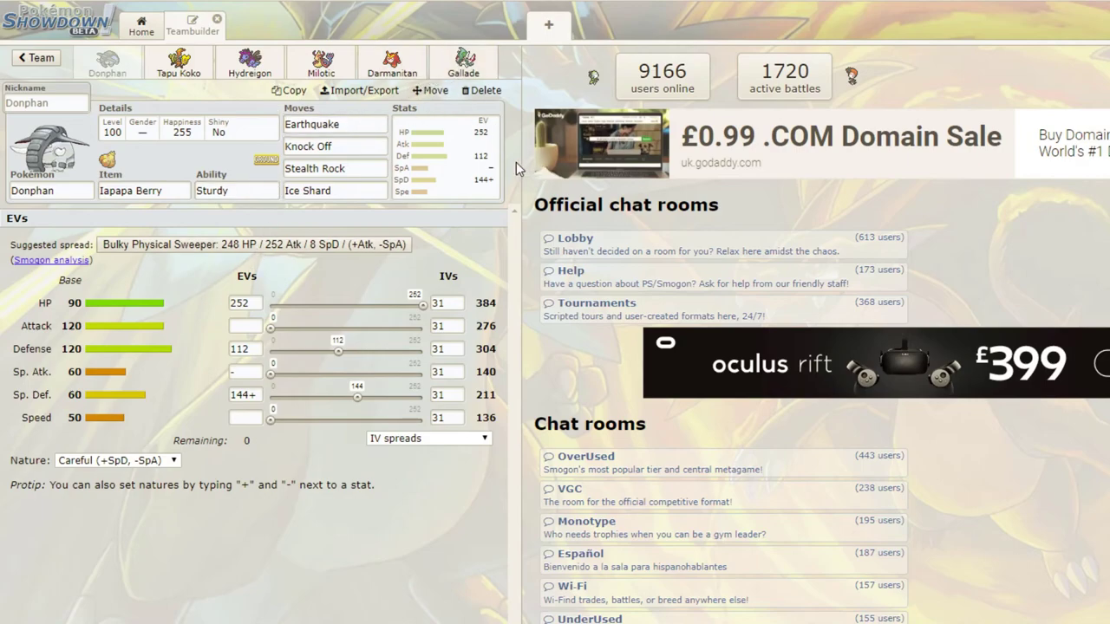
Switch to Gallade-Mega's Galladite, Inner Focus set.
left_click(463, 65)
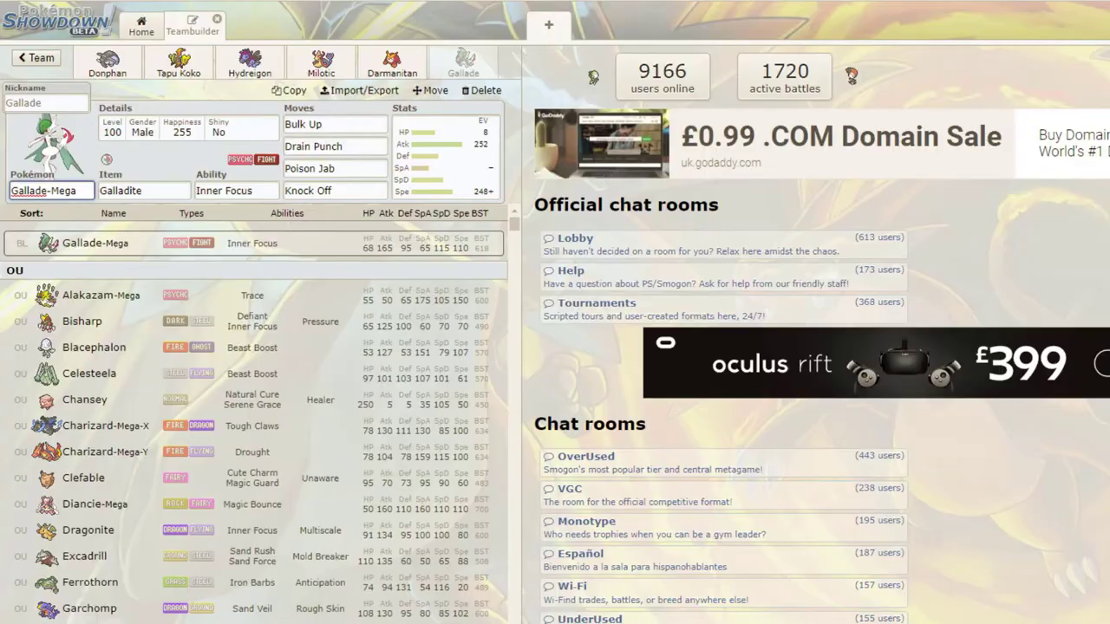